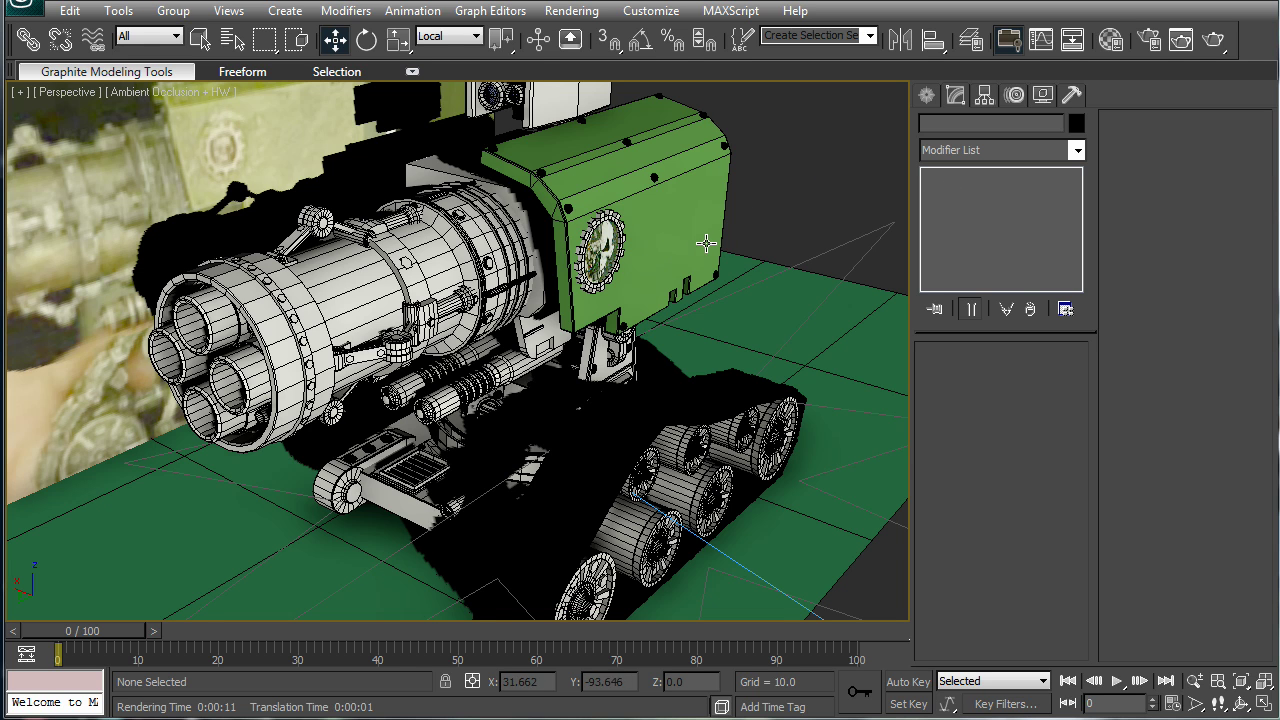
Step: Select every object in the scene and assign one plain grey material to the selection
key(z)
key(ctrl+a)
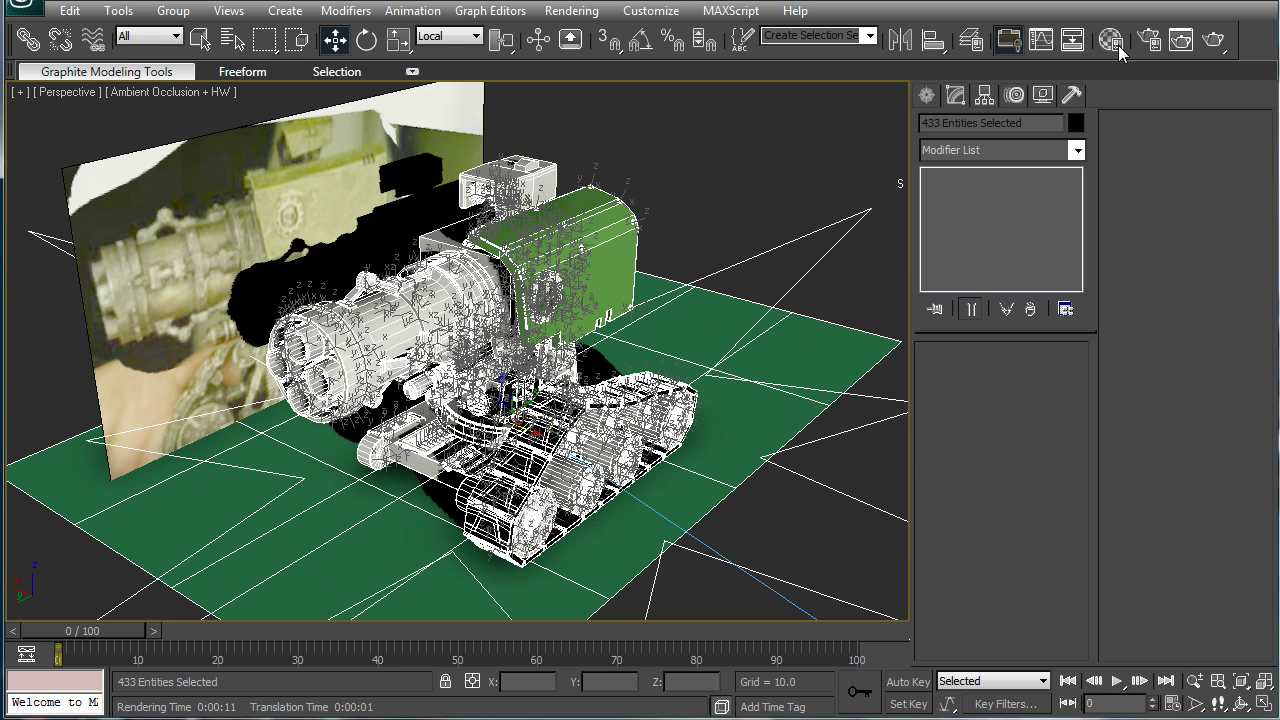
click(1110, 40)
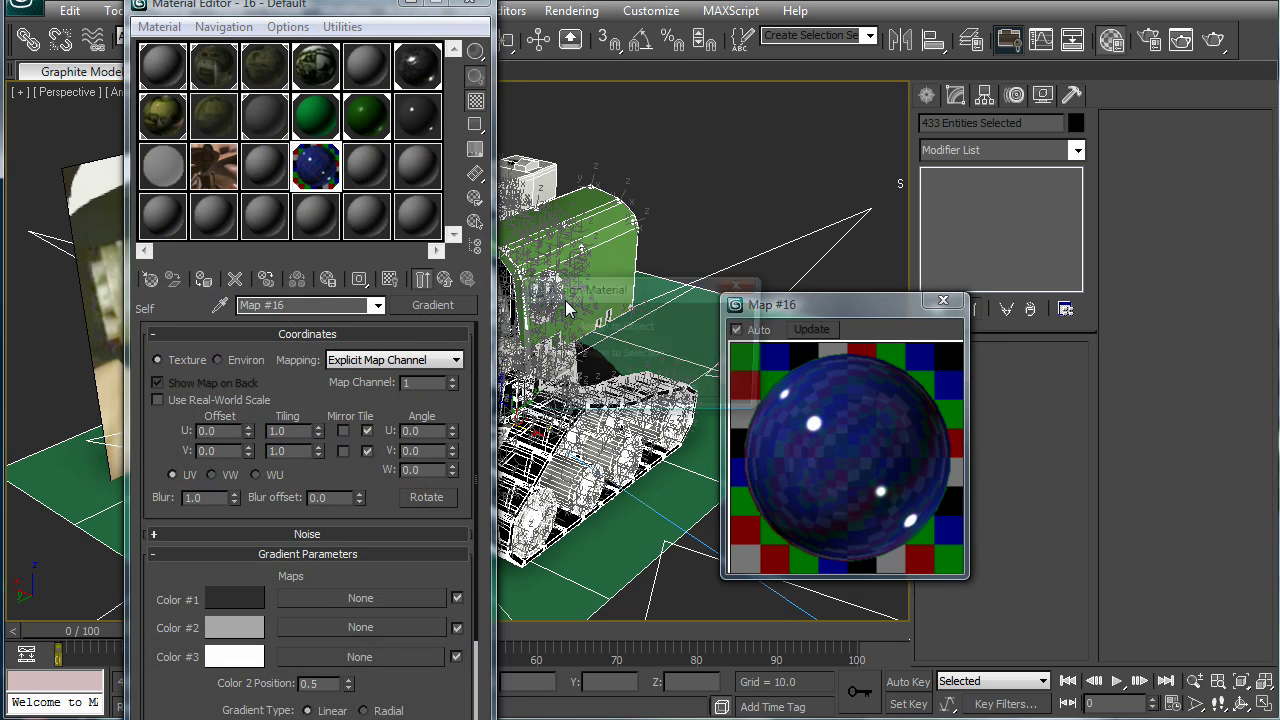
click(586, 394)
key(m)
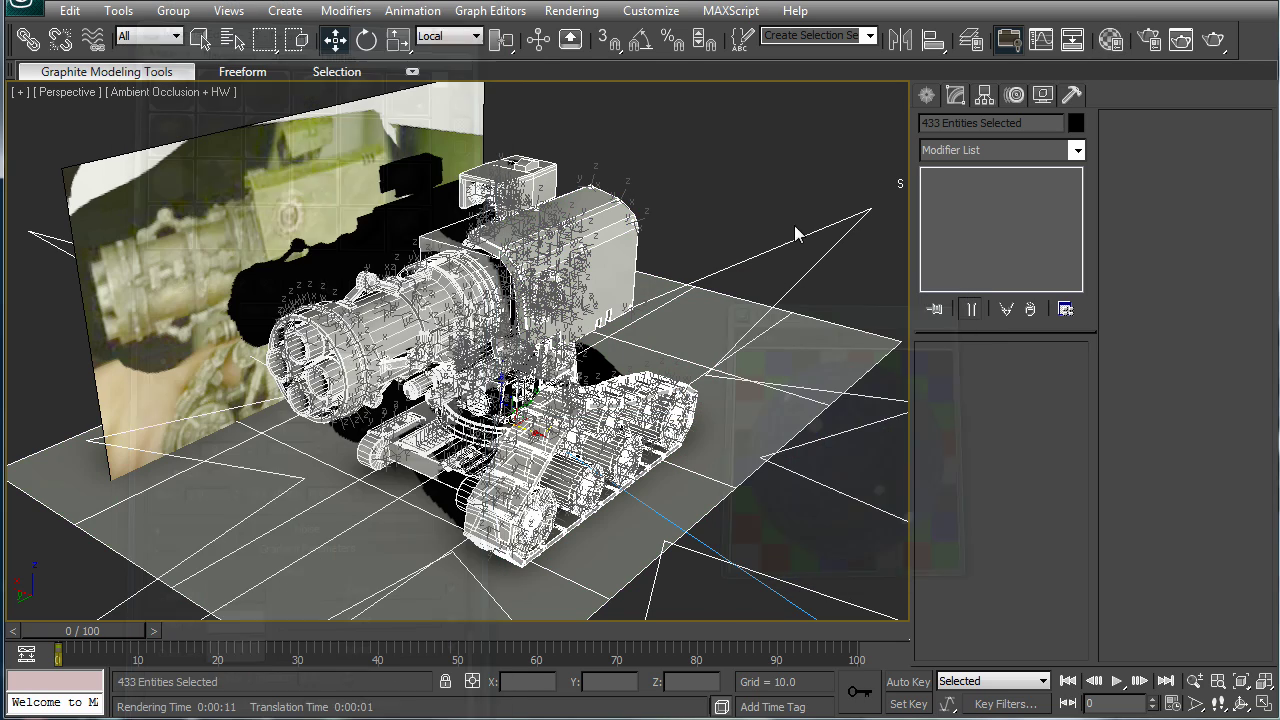
click(778, 181)
Step: Delete the daylight system standing far from the turret model
click(832, 250)
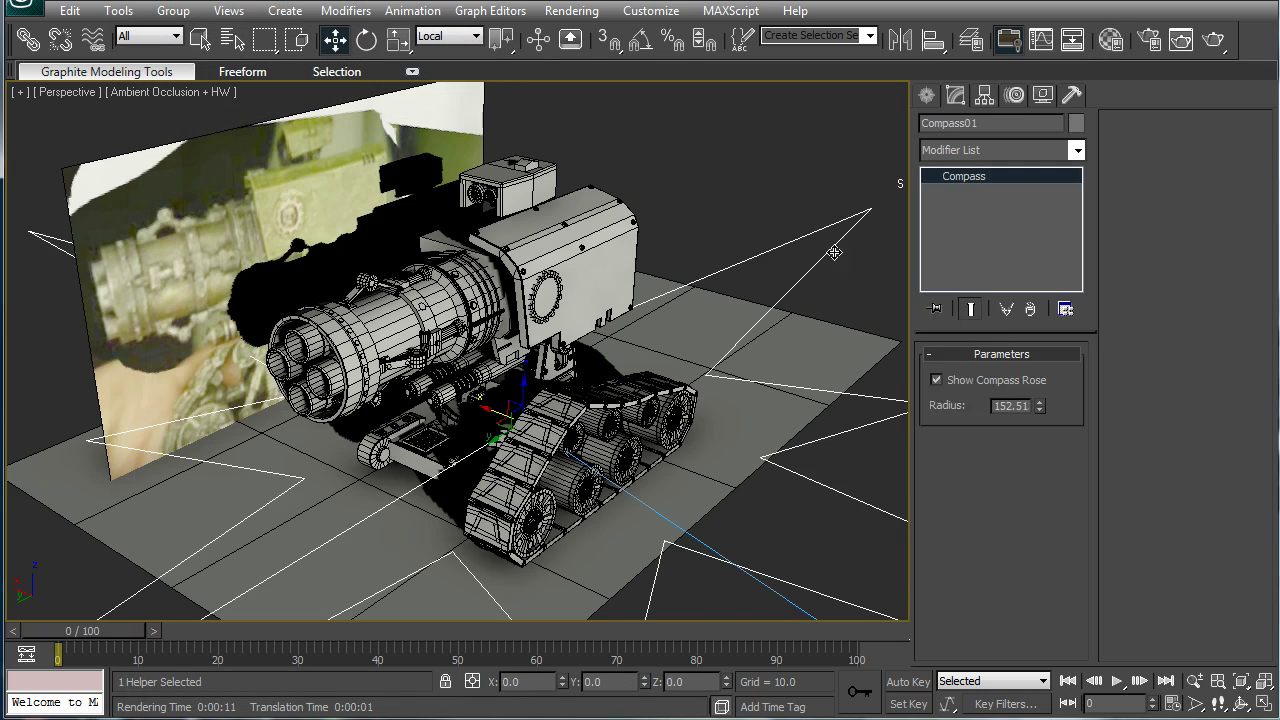
click(779, 275)
scroll(740, 300, down, 8)
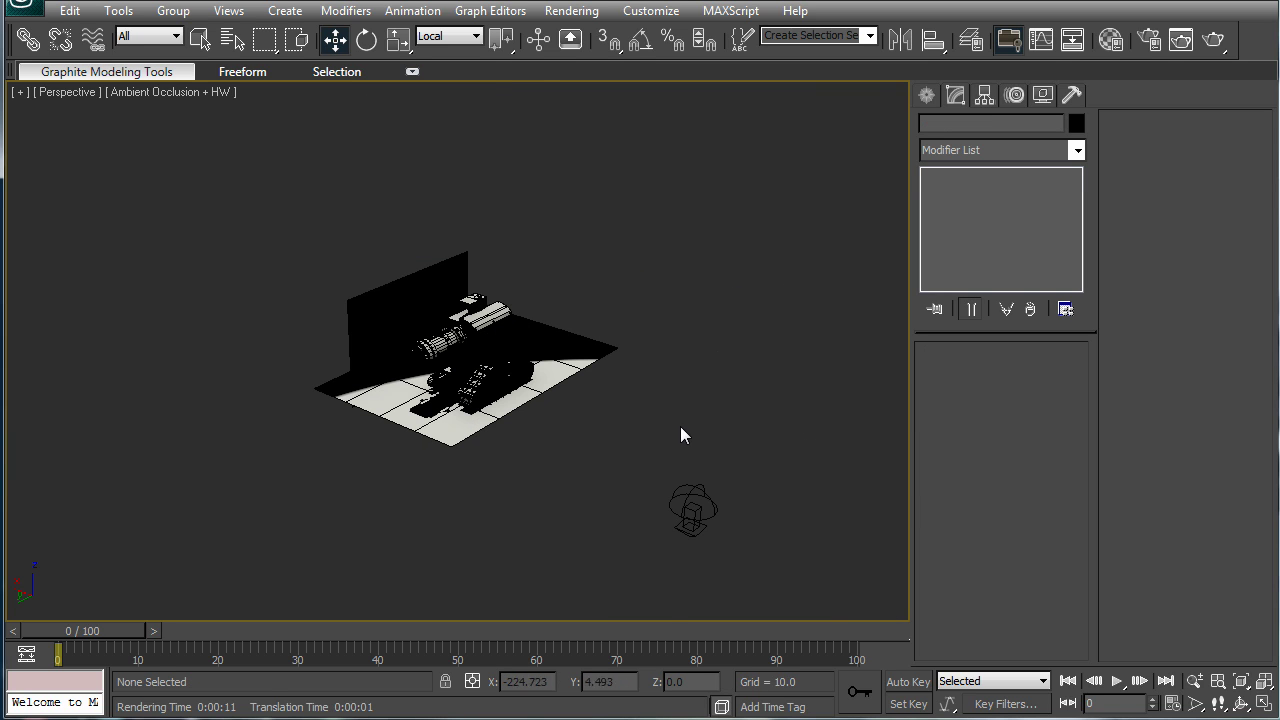
drag(669, 454, 760, 597)
key(Delete)
scroll(628, 371, up, 6)
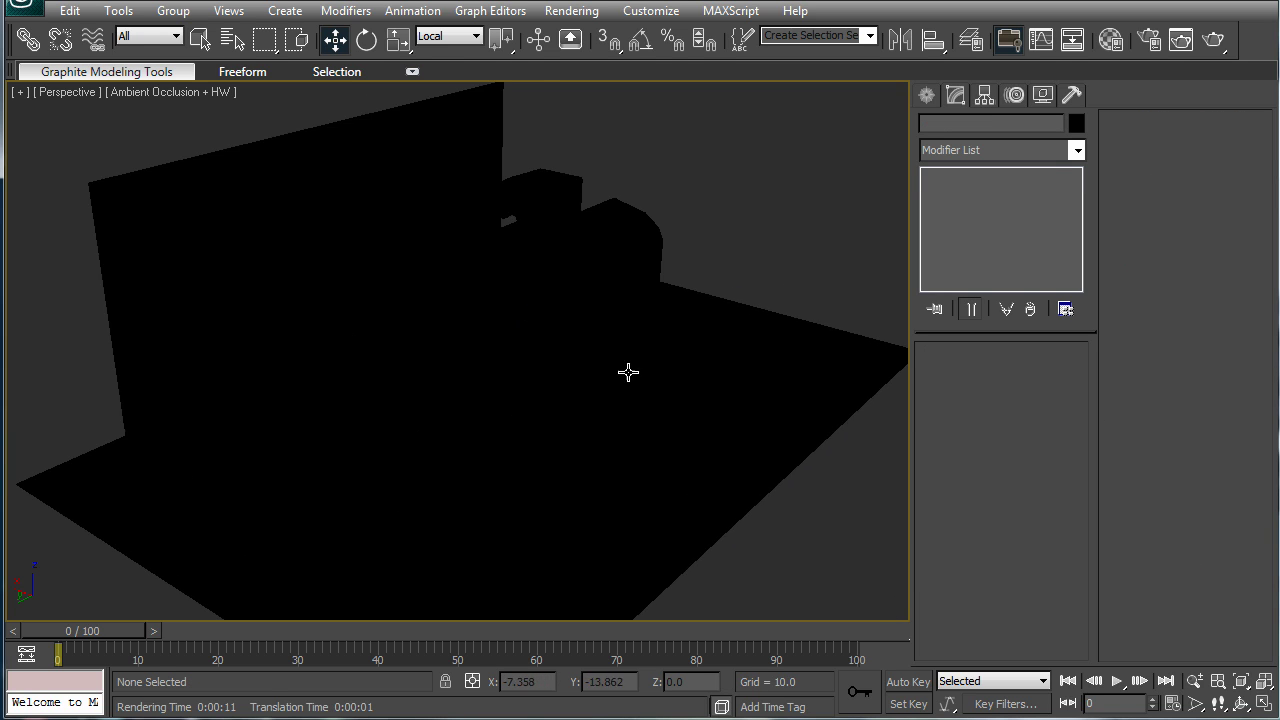
scroll(628, 371, up, 3)
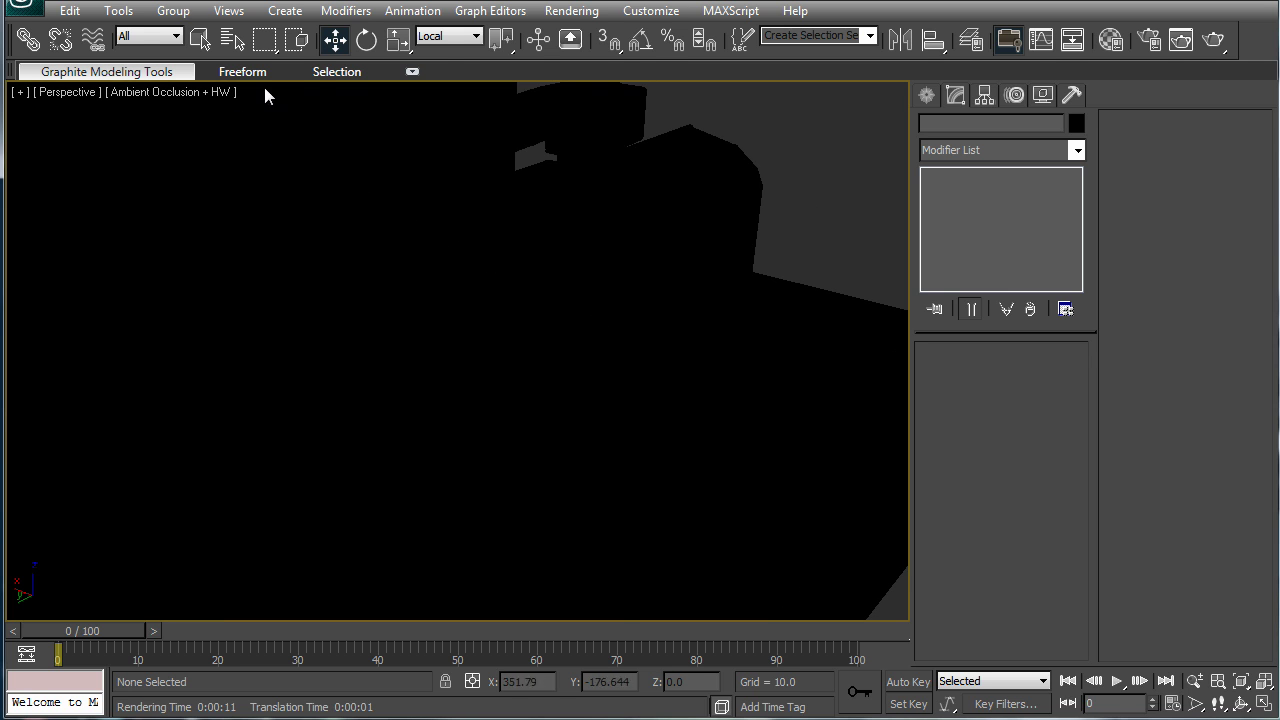
click(576, 11)
click(625, 170)
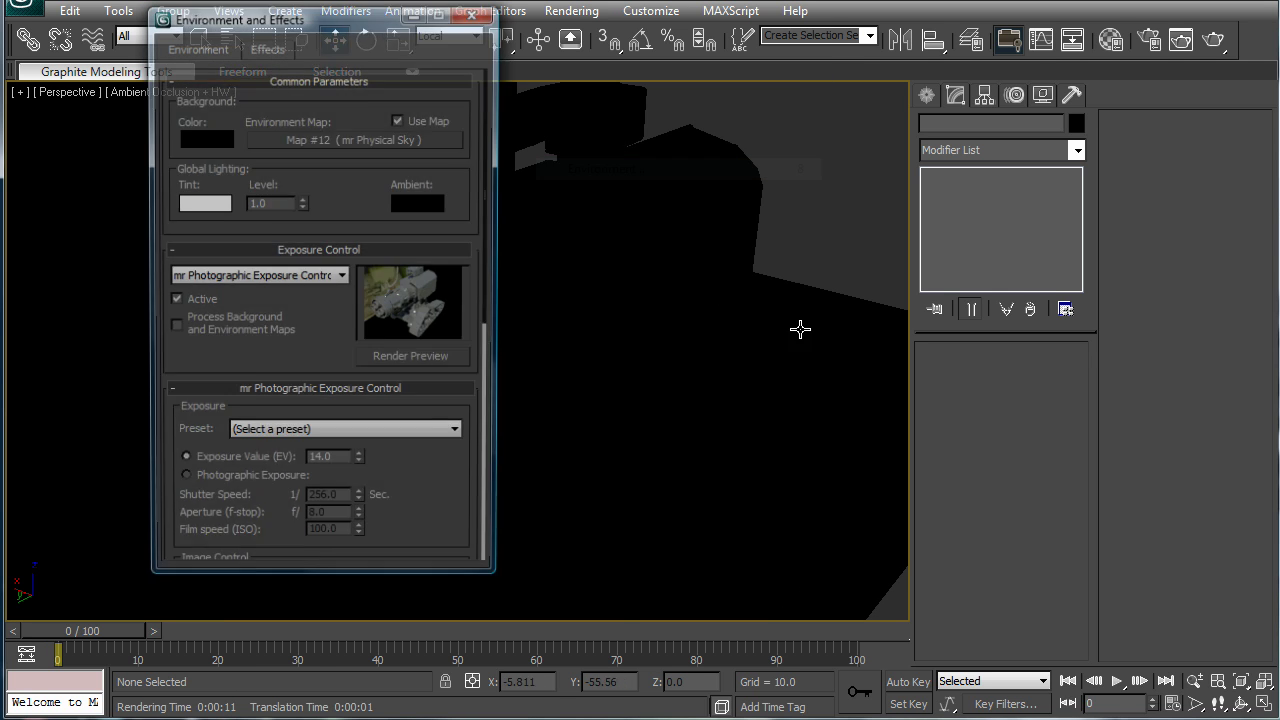
click(473, 14)
Step: Illuminate the perspective viewport with default lights and disable its hardware shading
click(181, 92)
mouse_move(323, 240)
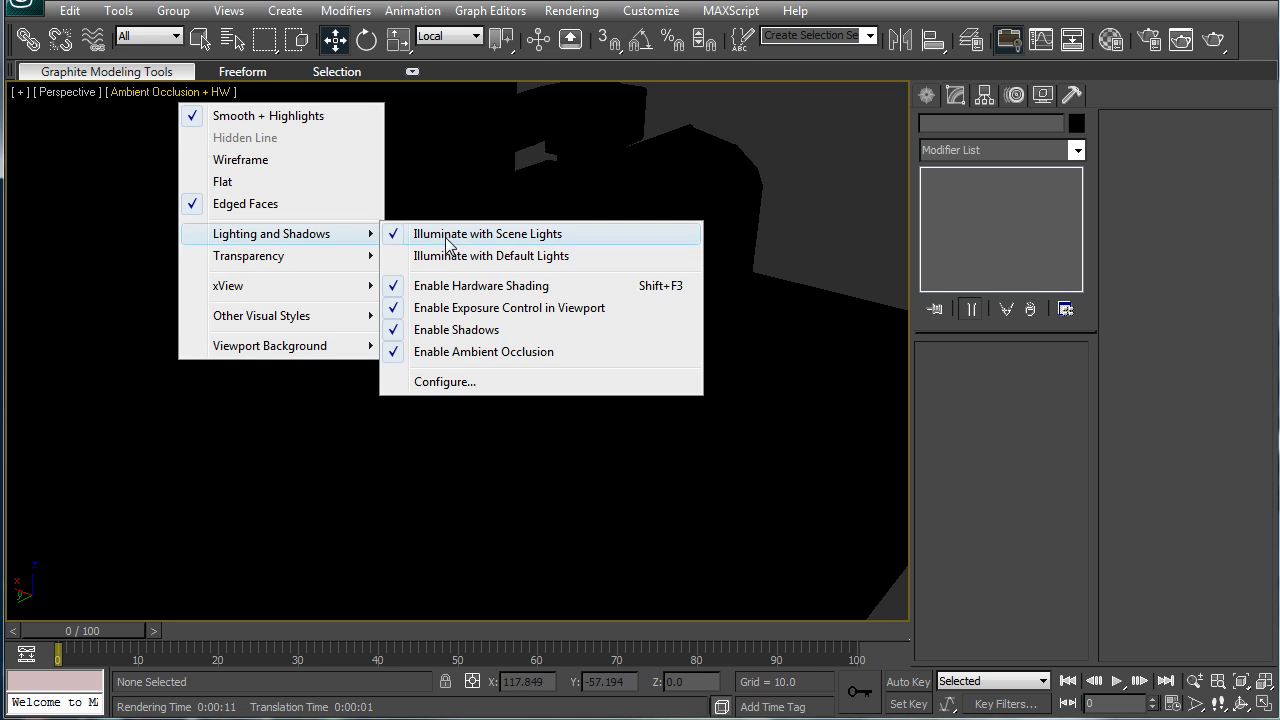
click(440, 257)
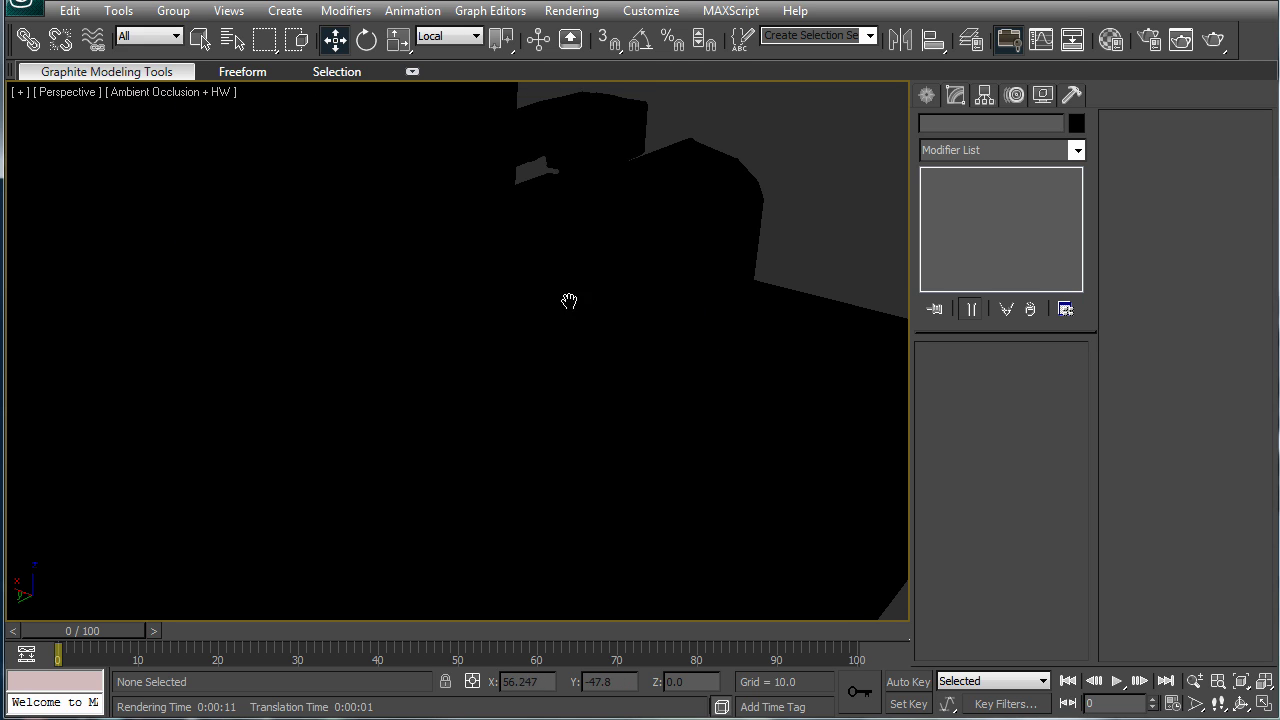
click(195, 92)
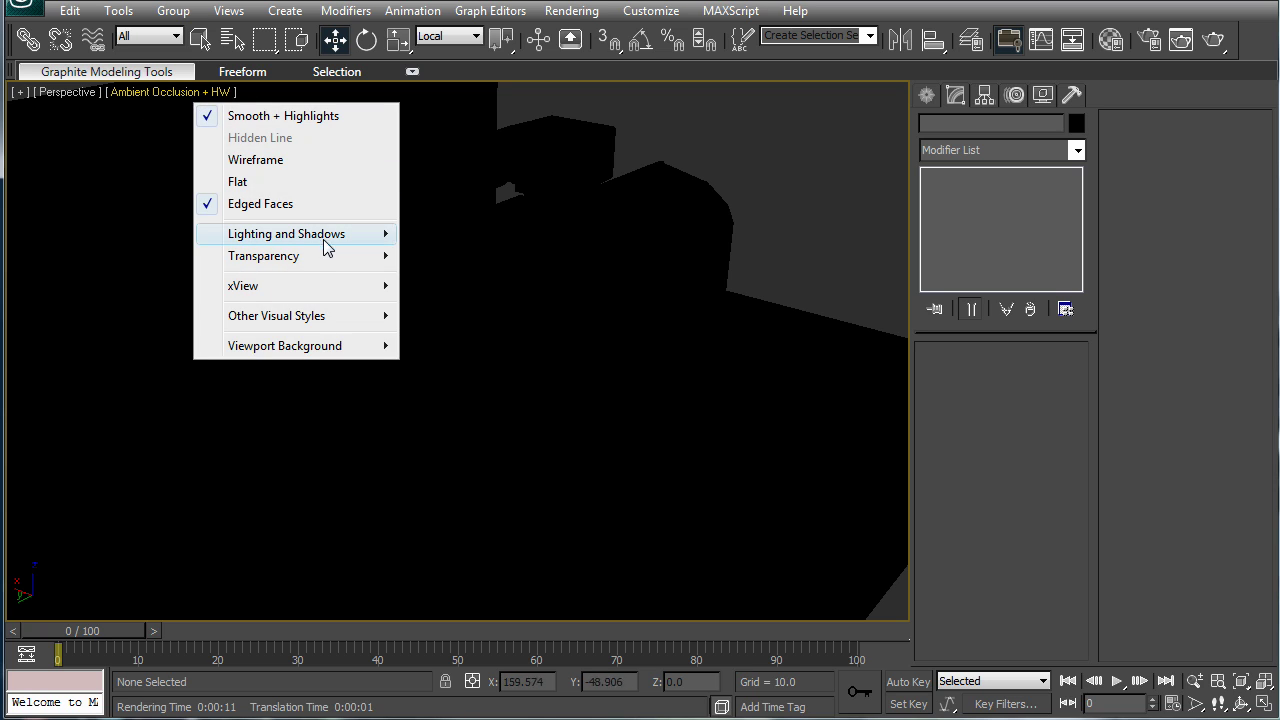
mouse_move(333, 242)
click(521, 287)
scroll(632, 332, down, 8)
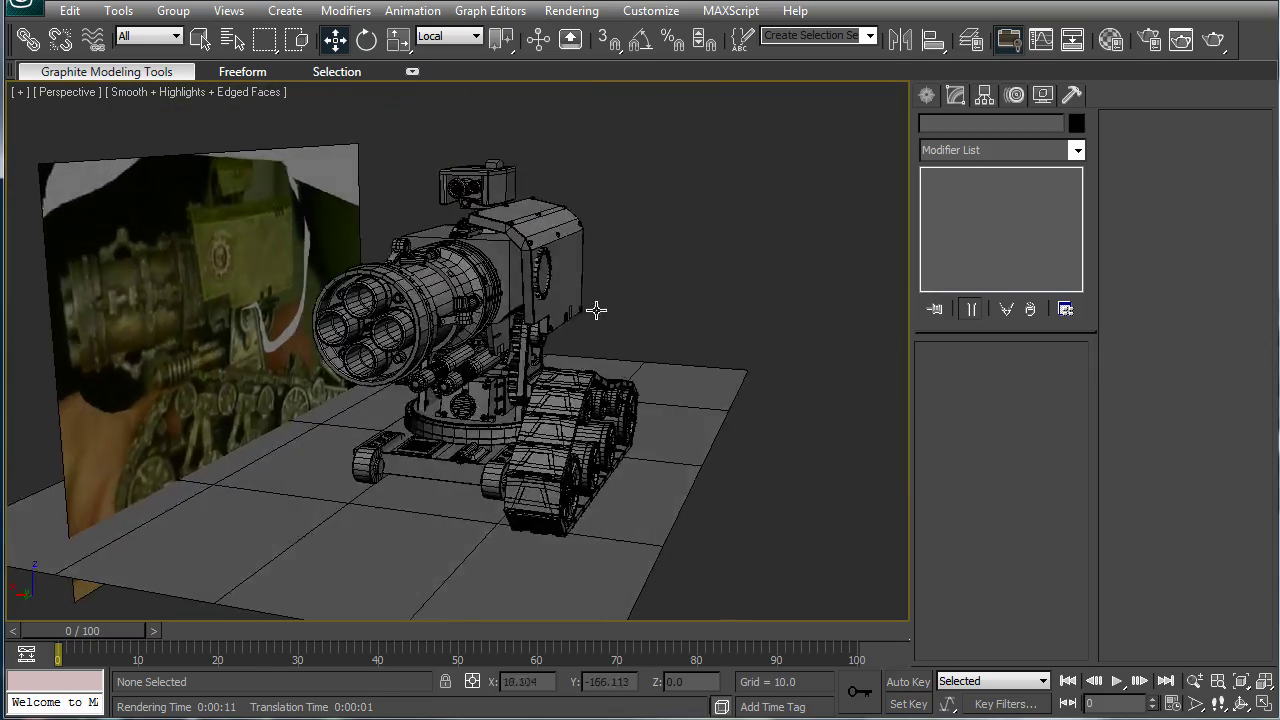
Step: Shorten the axle of the first upper track roller by moving its inner end vertices toward the roller
alt+middle_drag(596, 310, 515, 325)
scroll(592, 438, up, 4)
alt+middle_drag(616, 465, 507, 399)
scroll(461, 420, up, 4)
scroll(394, 483, up, 4)
scroll(507, 399, up, 3)
click(297, 392)
scroll(374, 380, down, 3)
middle_drag(374, 380, 476, 317)
click(931, 176)
click(968, 191)
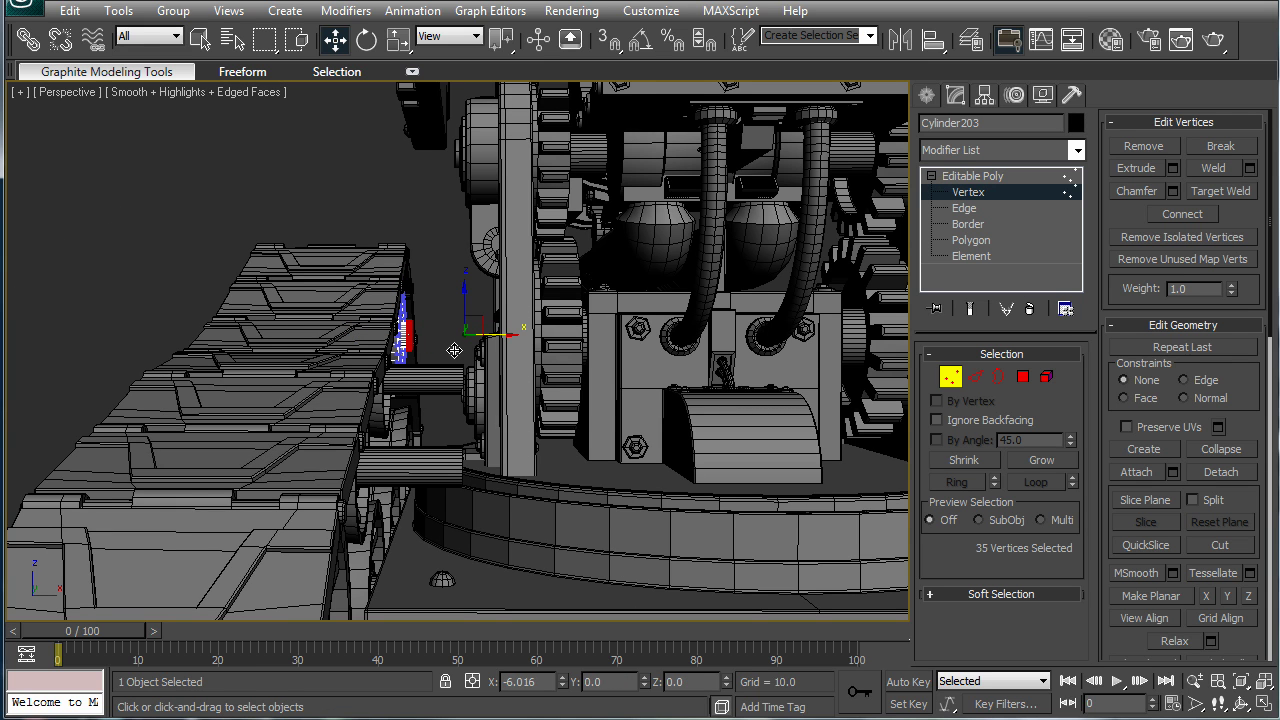
click(966, 177)
click(450, 314)
Step: Shorten the middle upper roller's axle by moving its inner end vertices outward to the roller
click(426, 385)
click(951, 376)
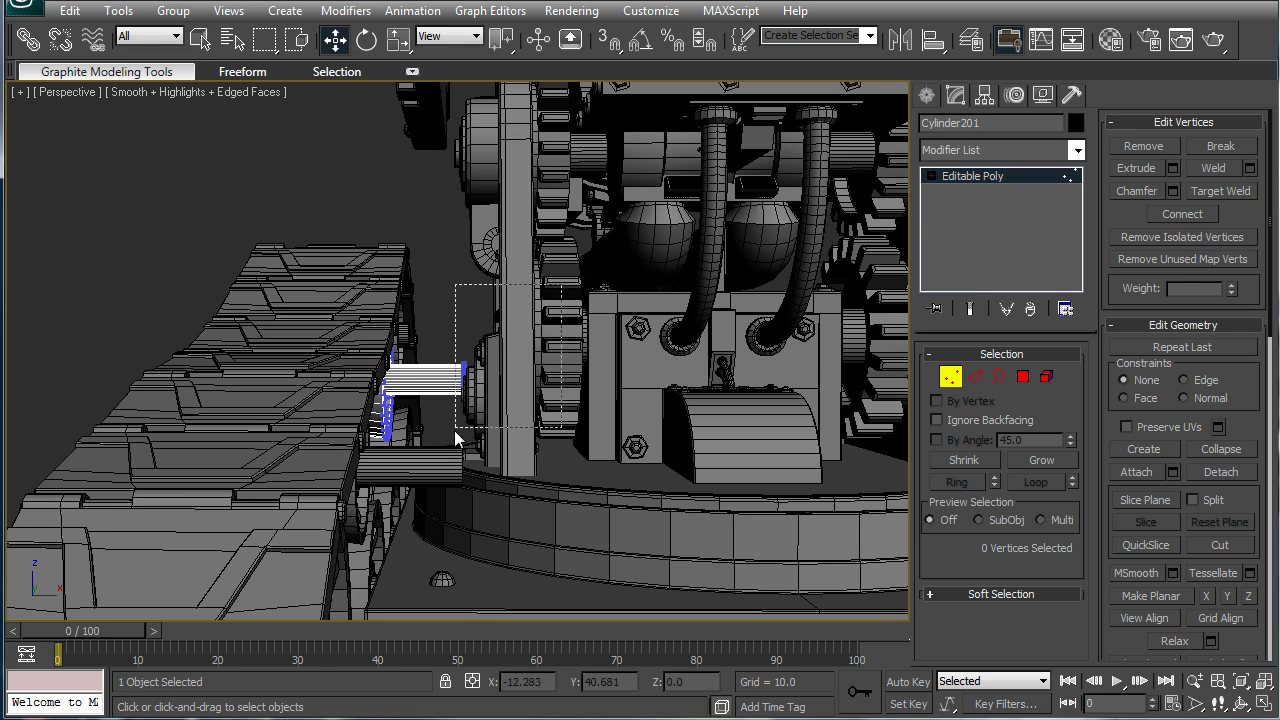
drag(449, 385, 433, 392)
click(459, 307)
click(946, 178)
click(443, 314)
Step: Pull the inner end vertices of the remaining long upper roller axle back toward its roller
click(423, 463)
click(950, 377)
drag(530, 405, 423, 545)
drag(498, 468, 404, 488)
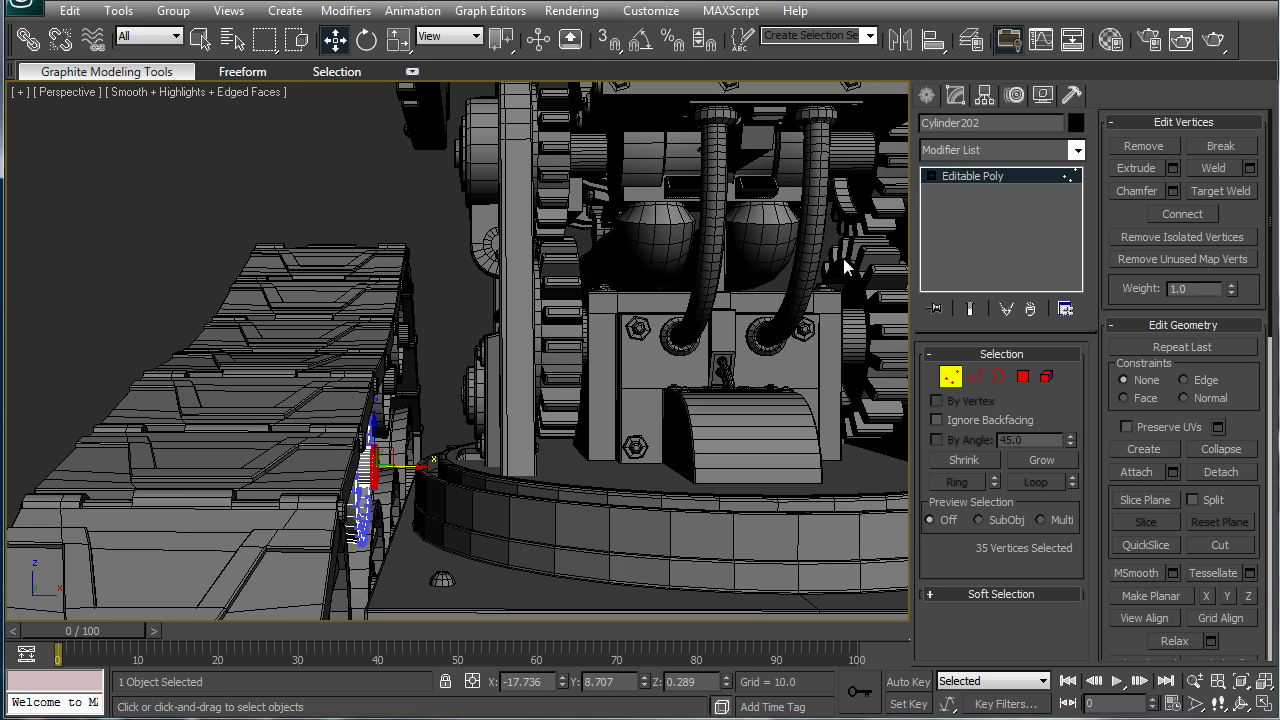
click(988, 180)
click(445, 225)
scroll(491, 300, down, 5)
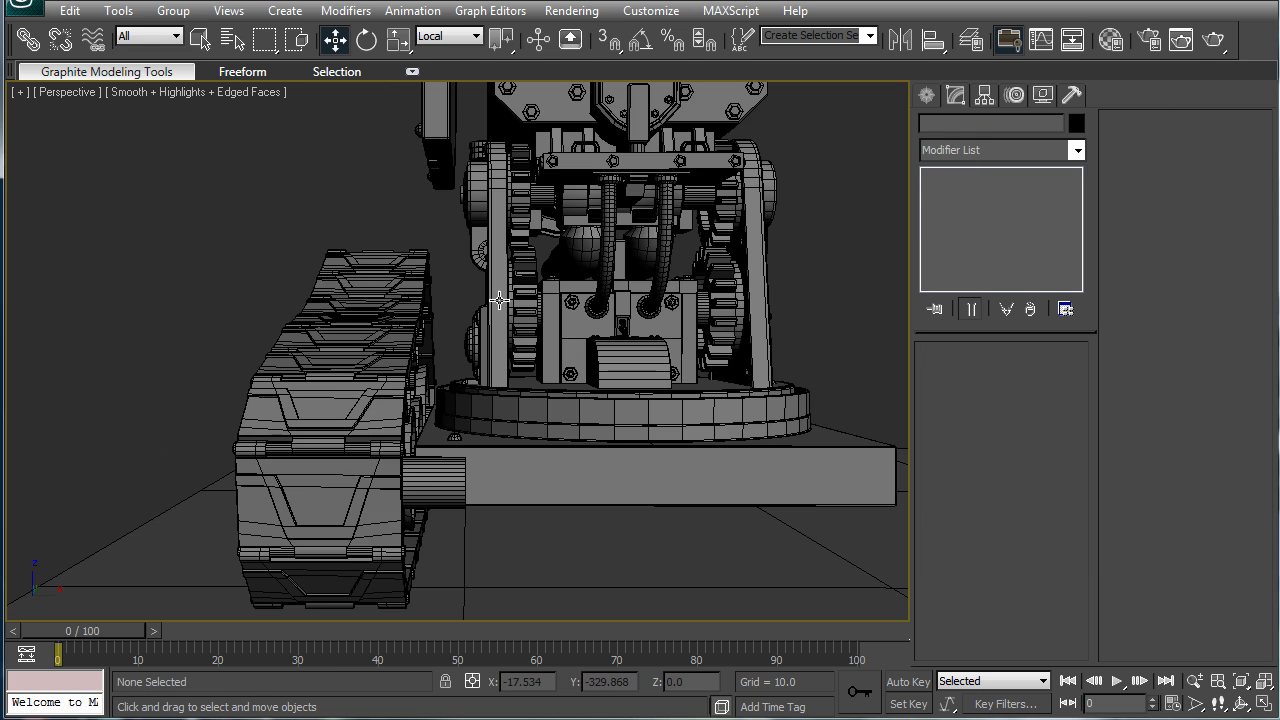
Step: Examine the track rollers and wheels in the Left view against the reference picture
alt+middle_drag(491, 303, 678, 305)
key(l)
scroll(640, 316, up, 6)
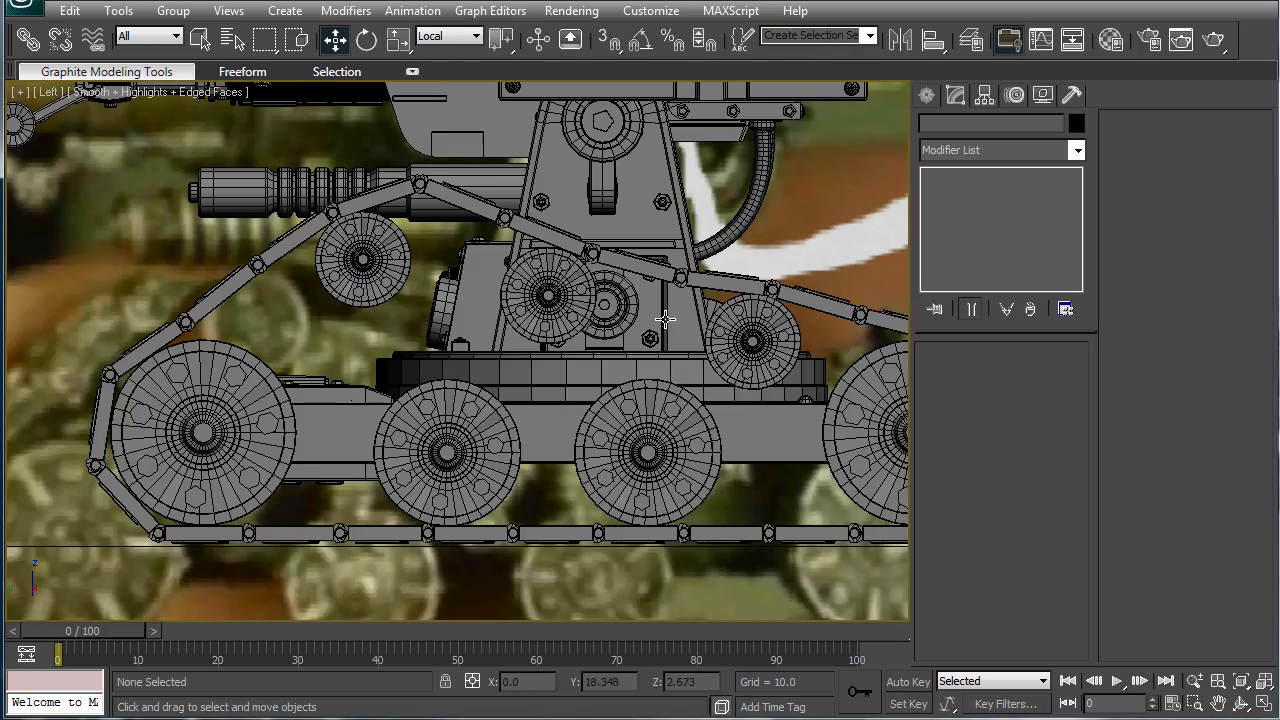
middle_drag(665, 319, 530, 337)
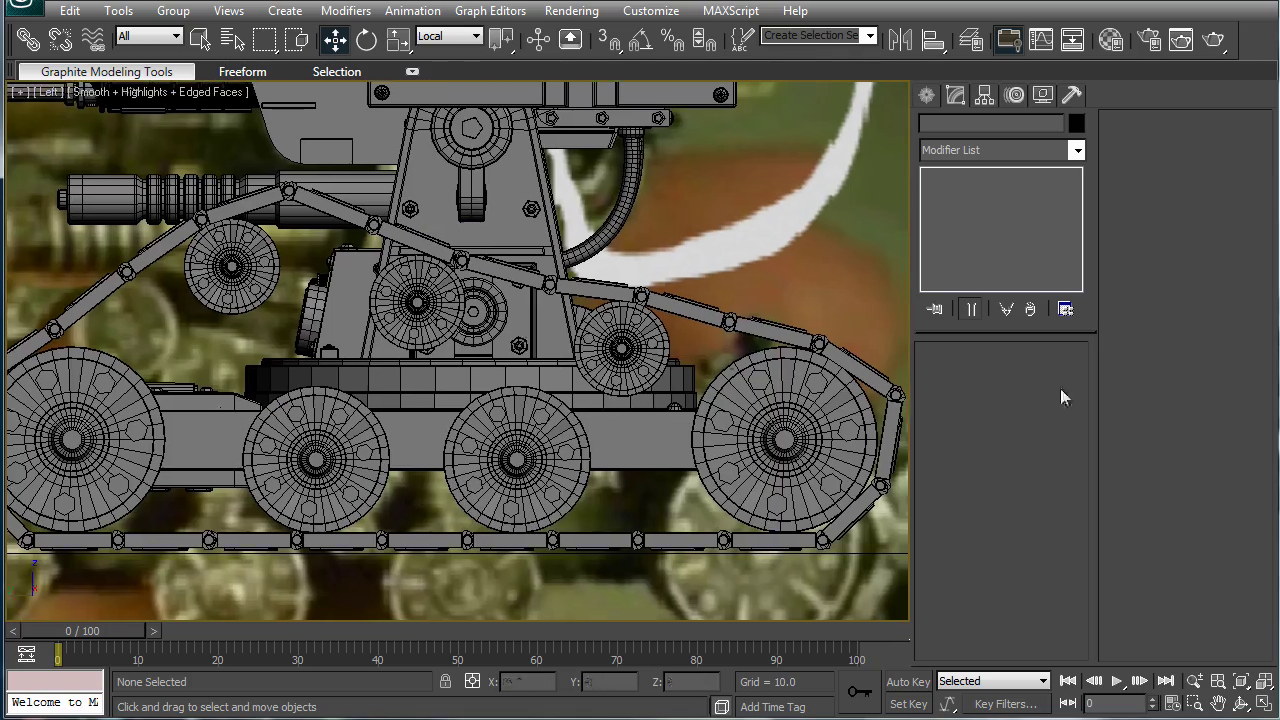
click(1278, 408)
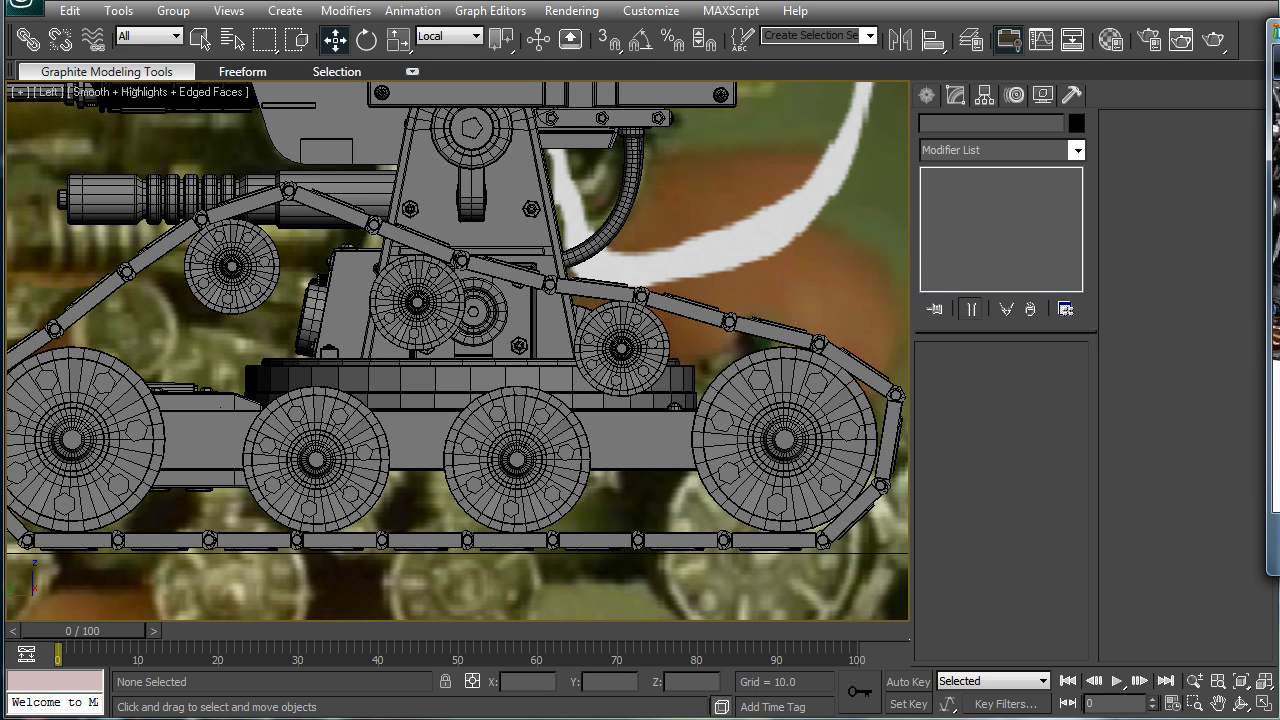
middle_drag(694, 246, 726, 241)
scroll(713, 257, down, 1)
scroll(713, 257, up, 1)
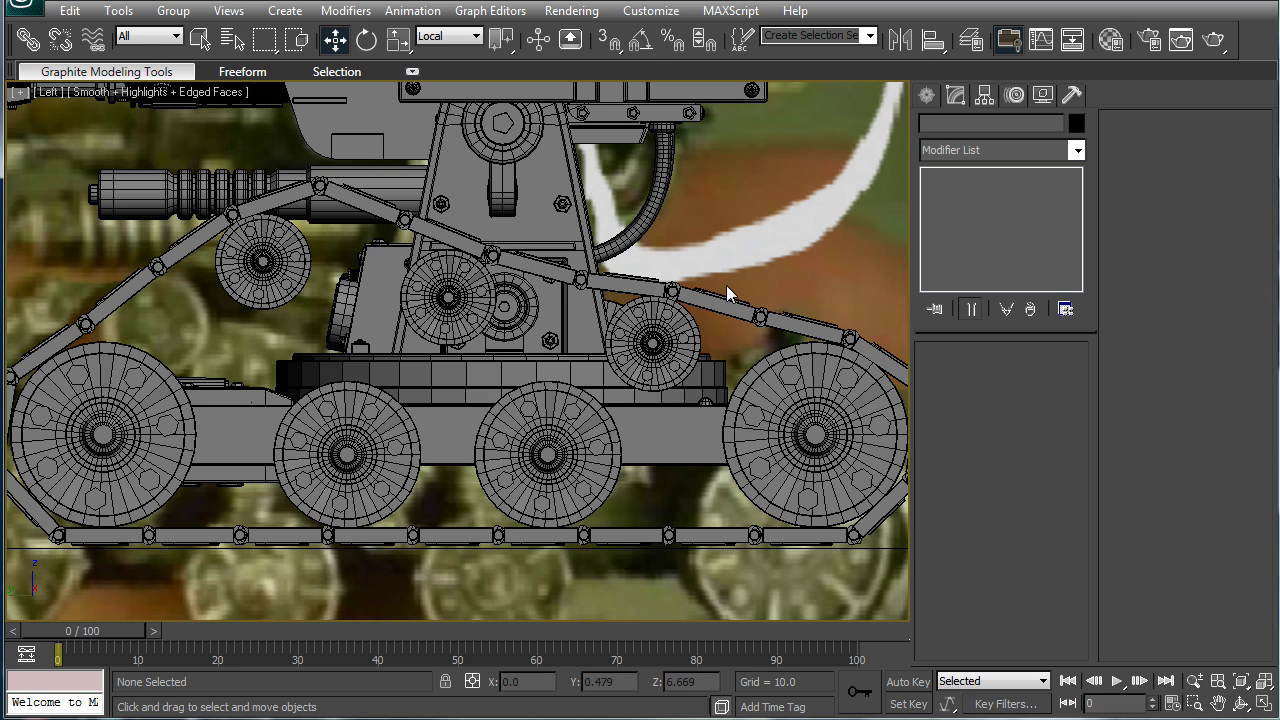
Step: Draw a box about 4.6 long and 15.8 wide beside the front upper roller in the Left view
click(928, 96)
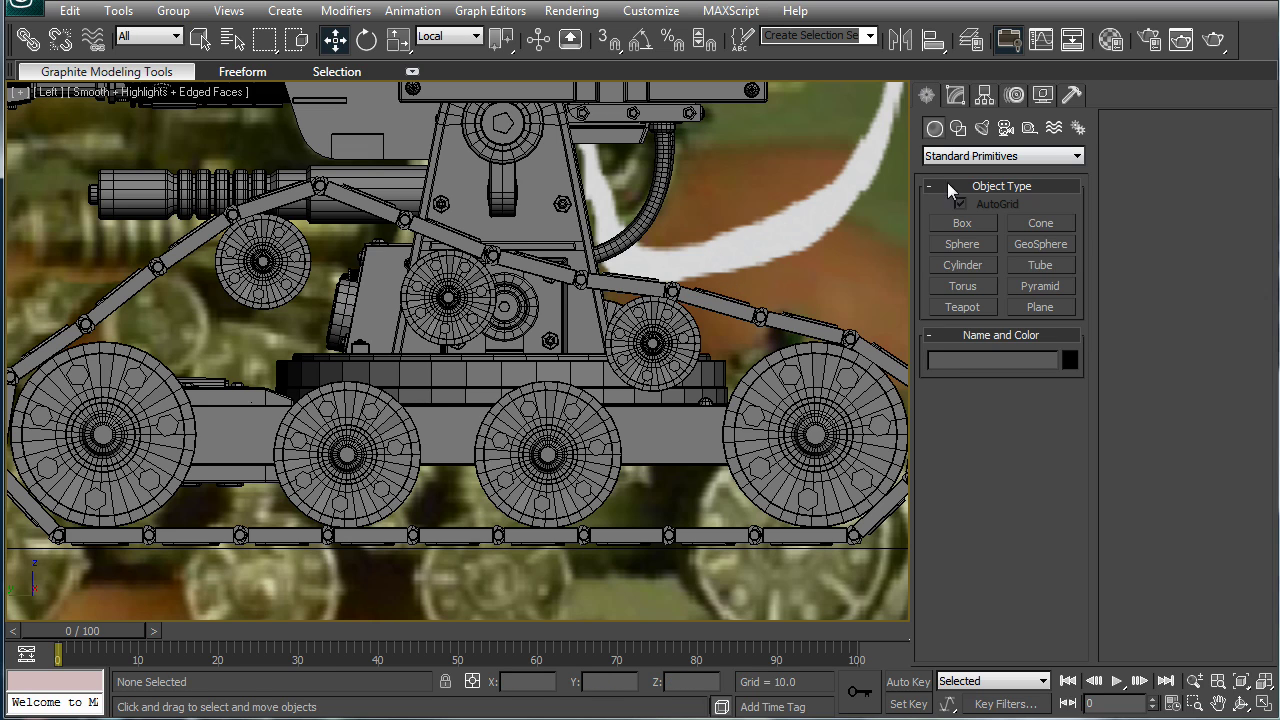
click(962, 223)
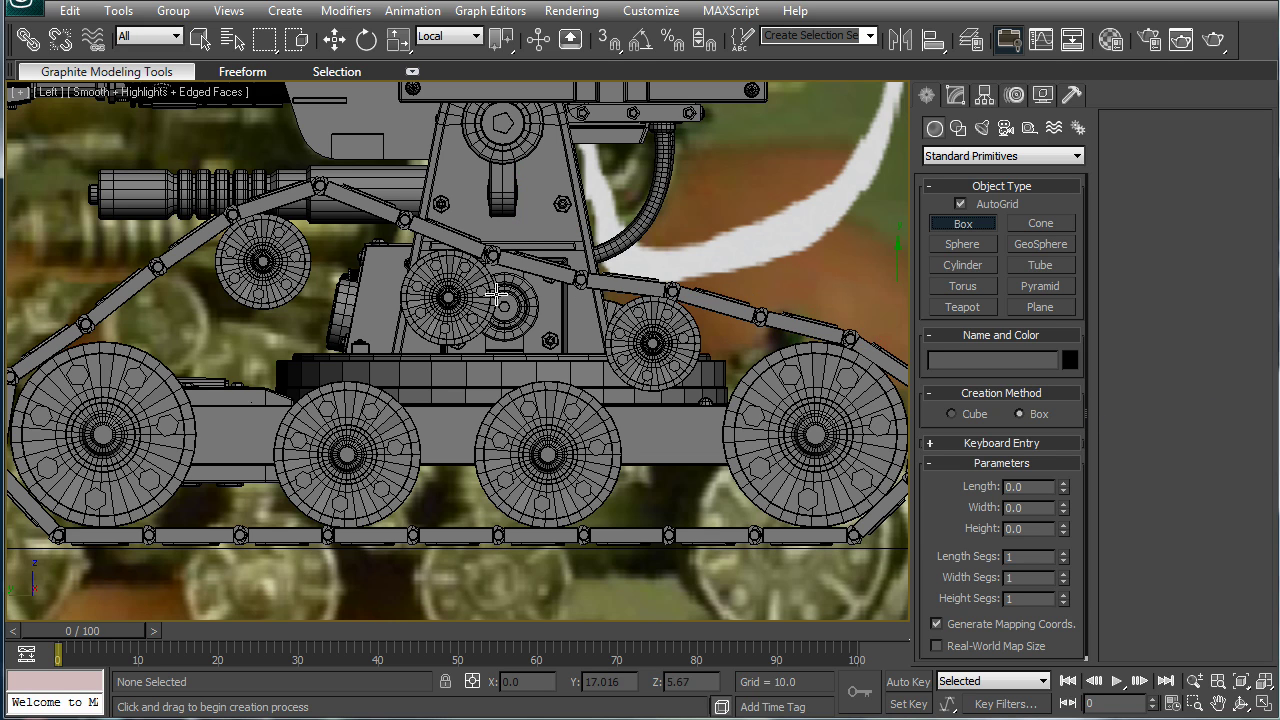
scroll(446, 300, up, 3)
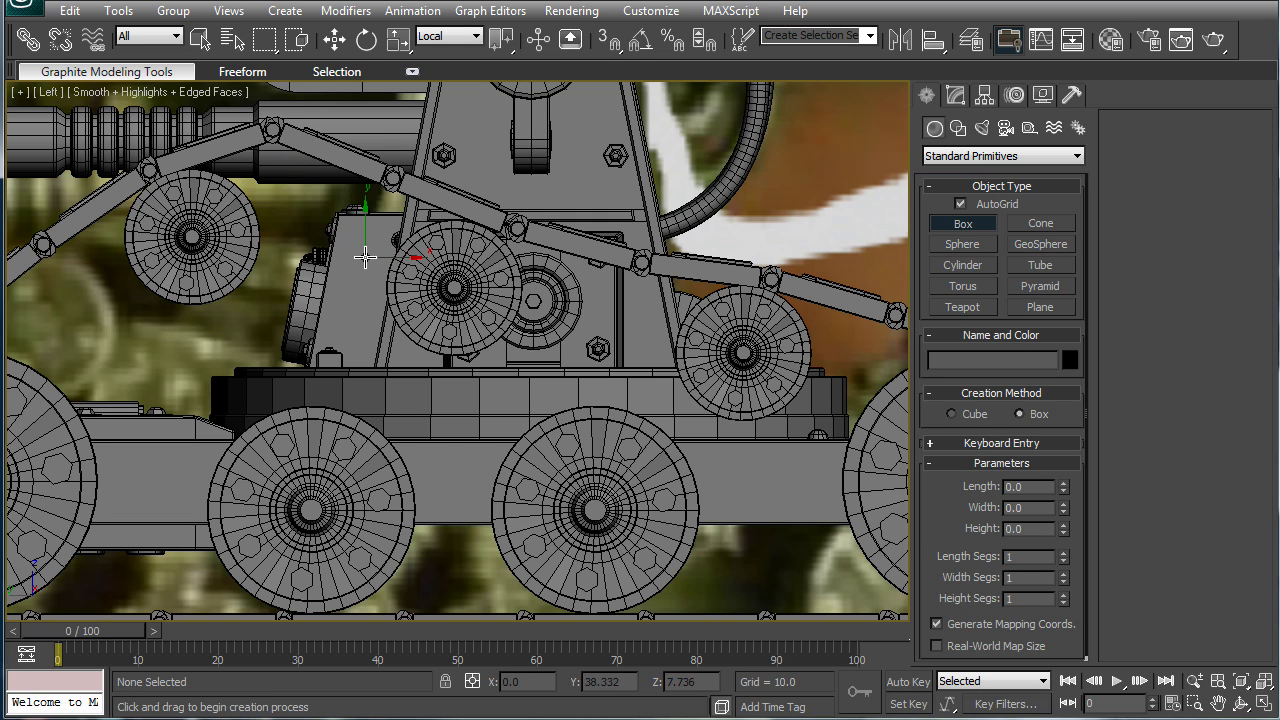
drag(375, 250, 157, 309)
click(164, 264)
key(w)
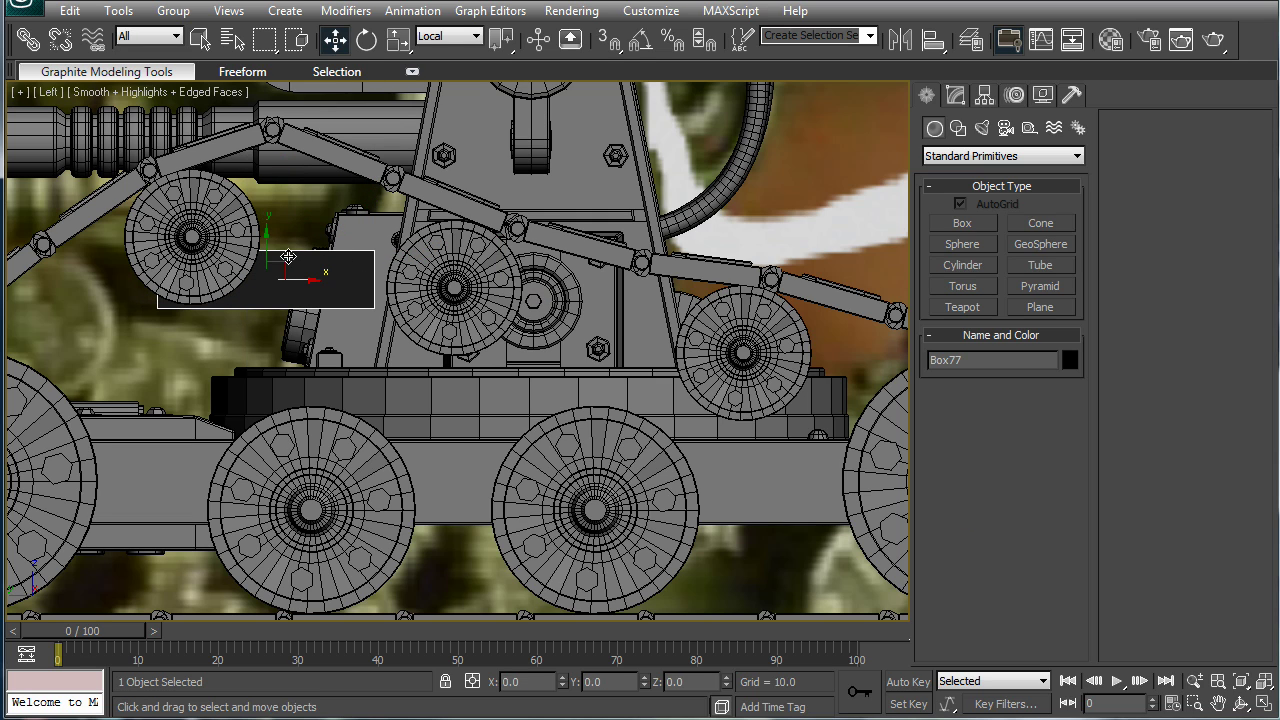
Step: Move the box between the front and middle upper rollers and rotate it to follow the line between their centres
drag(284, 257, 399, 239)
key(e)
click(416, 265)
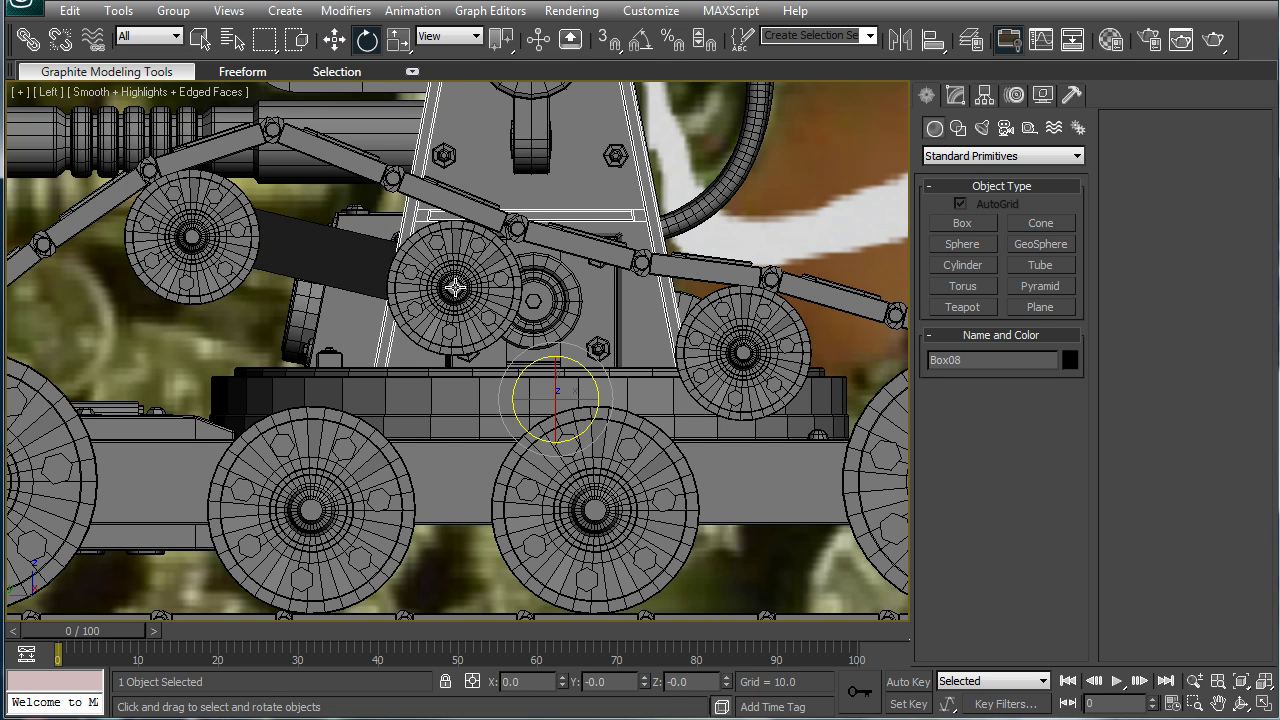
Step: Move the box sideways in the perspective view until it sits between the upper track rollers
key(p)
scroll(532, 400, down, 3)
middle_drag(532, 400, 495, 560)
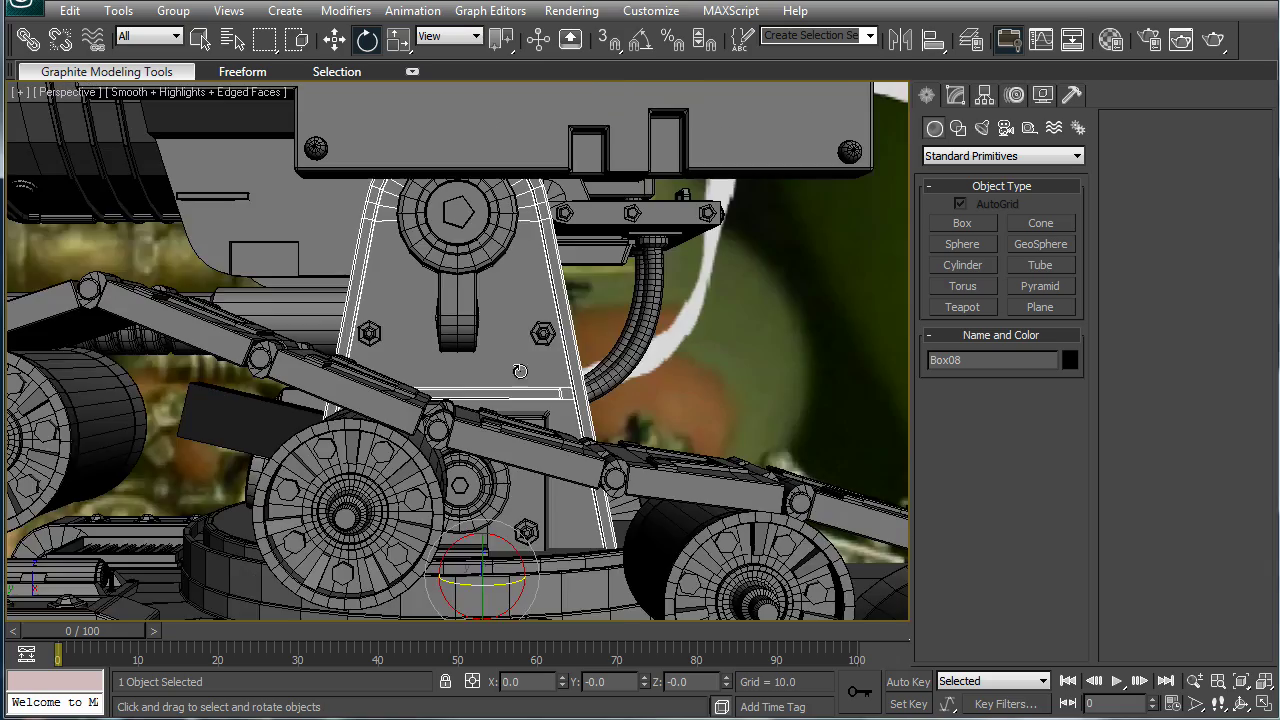
scroll(495, 315, down, 3)
alt+middle_drag(495, 315, 583, 347)
click(380, 393)
key(w)
drag(422, 392, 562, 414)
Step: Increase the box's height to about 6.87 and move it back along its local Z axis between the rollers
alt+middle_drag(588, 375, 491, 434)
scroll(491, 433, up, 10)
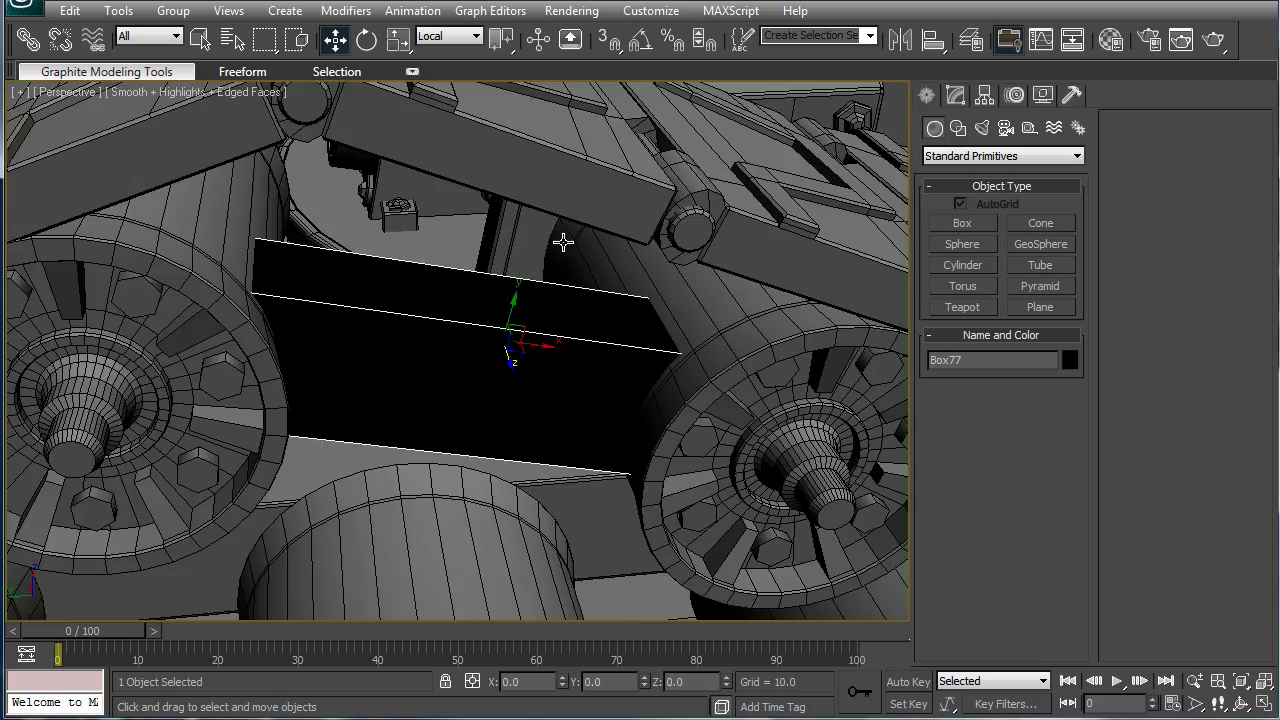
alt+middle_drag(563, 242, 705, 228)
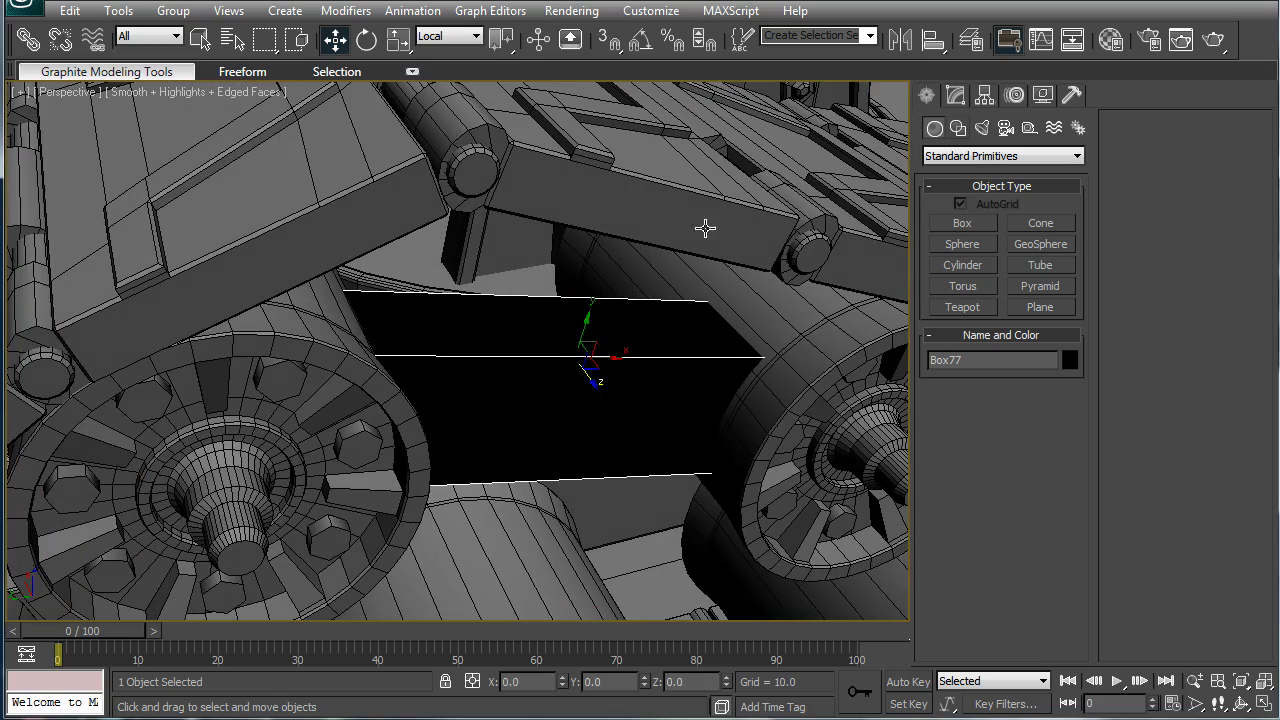
click(966, 92)
drag(1067, 398, 1070, 328)
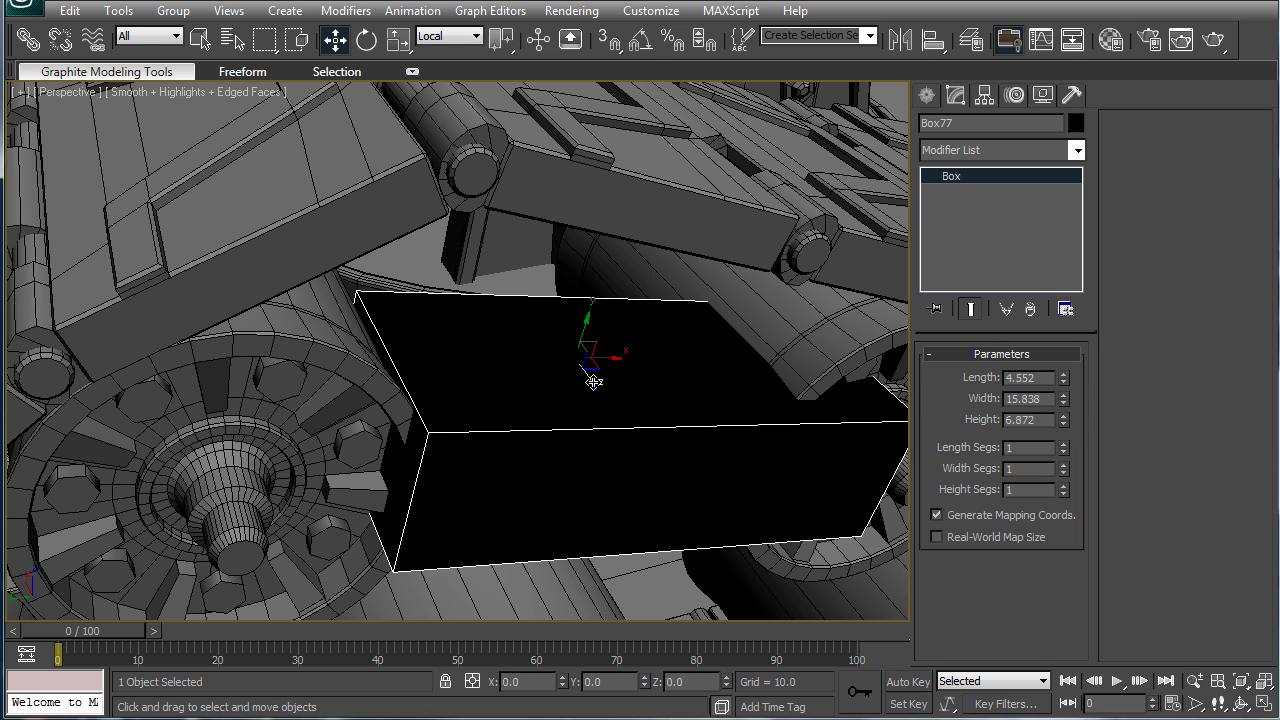
drag(593, 382, 553, 295)
alt+middle_drag(608, 286, 599, 271)
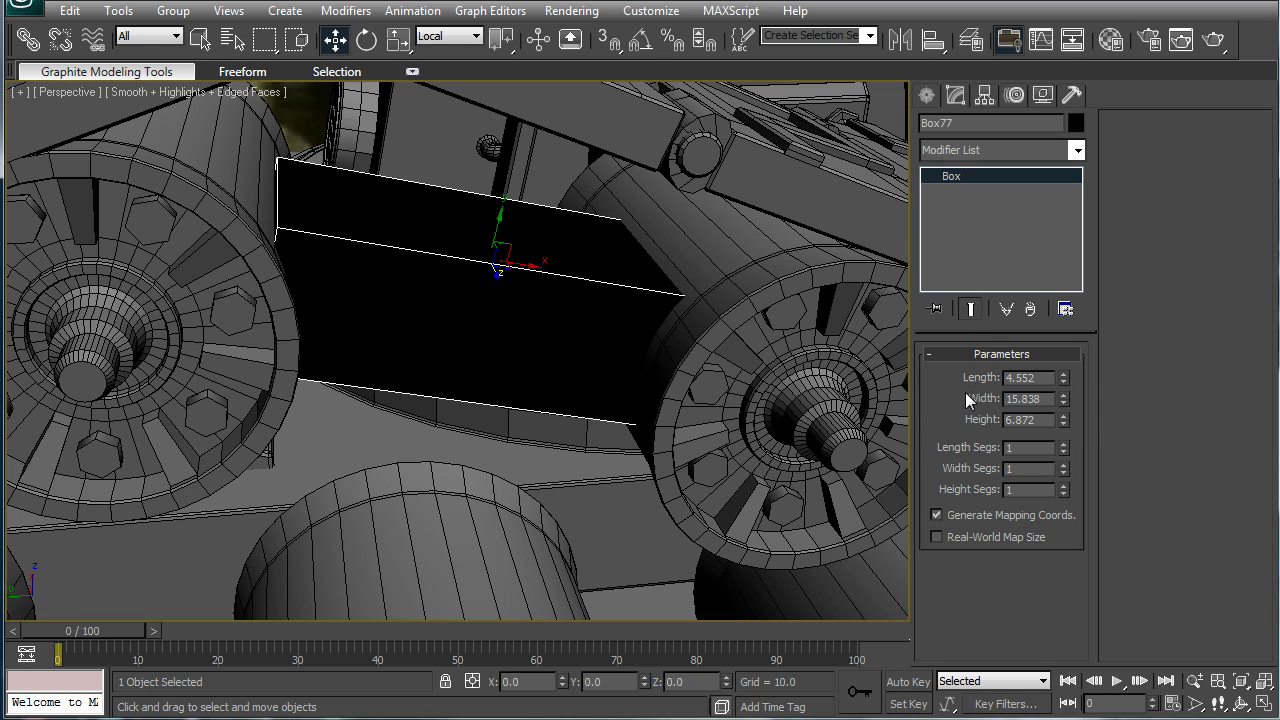
Step: Widen the box to about 19.0 and convert it to an Editable Poly
drag(1067, 398, 1065, 377)
alt+middle_drag(725, 354, 759, 372)
scroll(742, 349, up, 3)
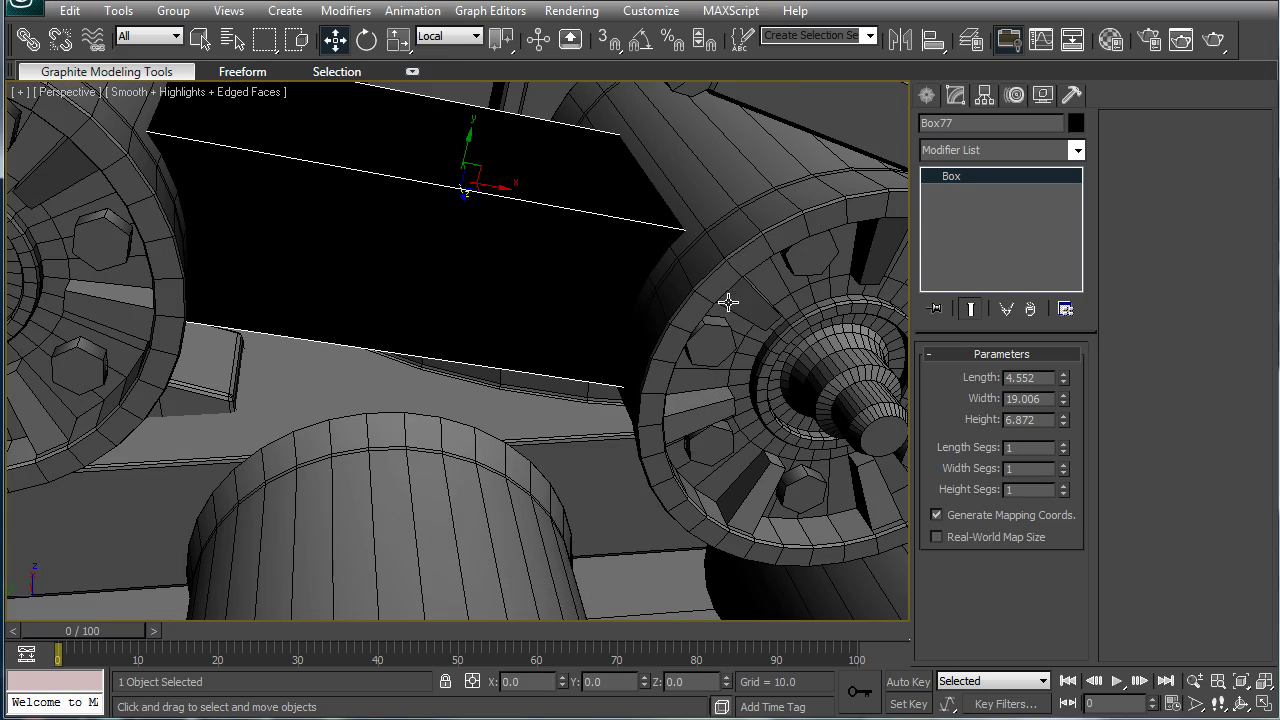
key(alt+p)
Step: Select the box's outer and inner side polygons and inset them as a group
click(1023, 376)
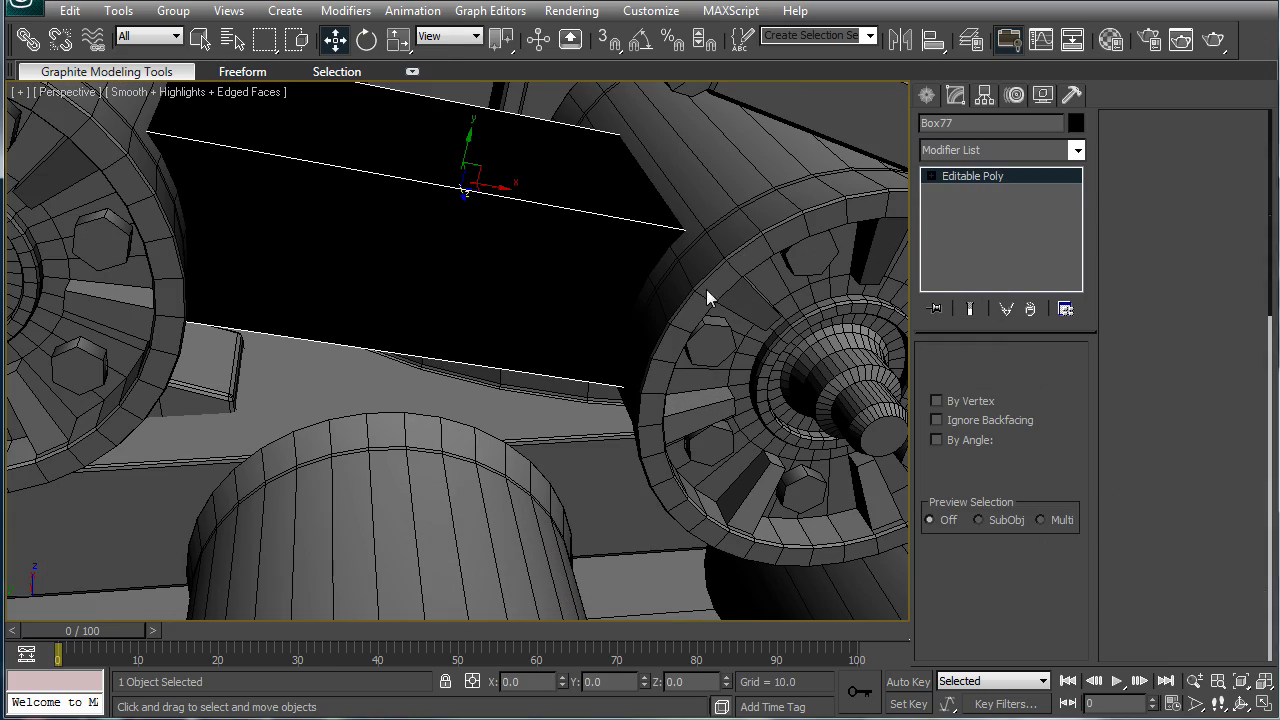
click(657, 270)
alt+middle_drag(517, 246, 665, 180)
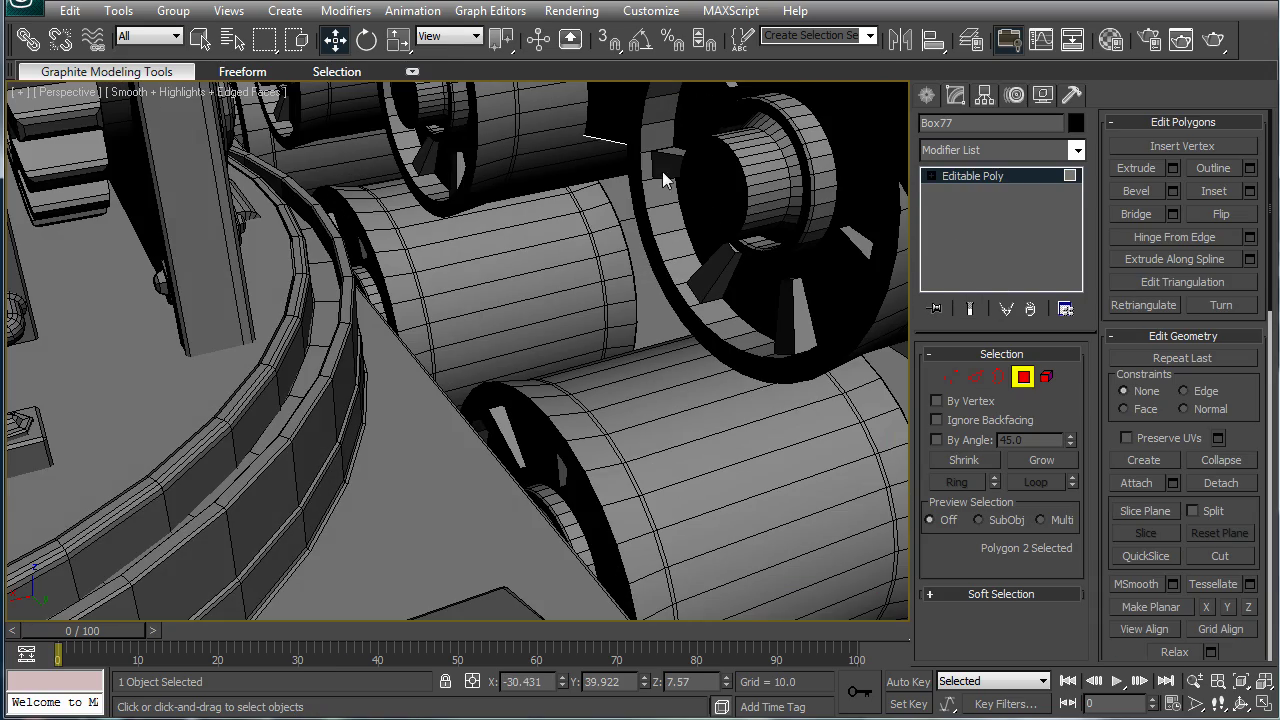
ctrl+click(606, 104)
alt+middle_drag(606, 104, 511, 123)
alt+middle_drag(679, 177, 480, 150)
click(1250, 191)
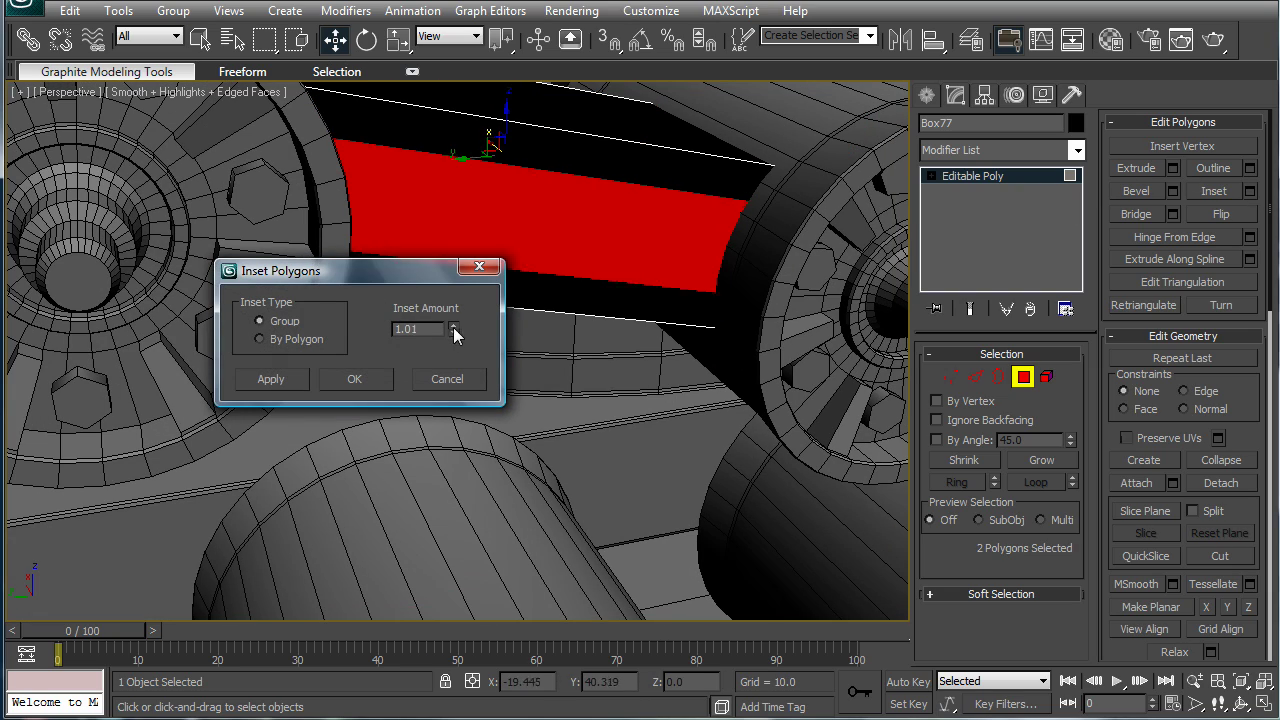
drag(457, 318, 461, 356)
click(380, 385)
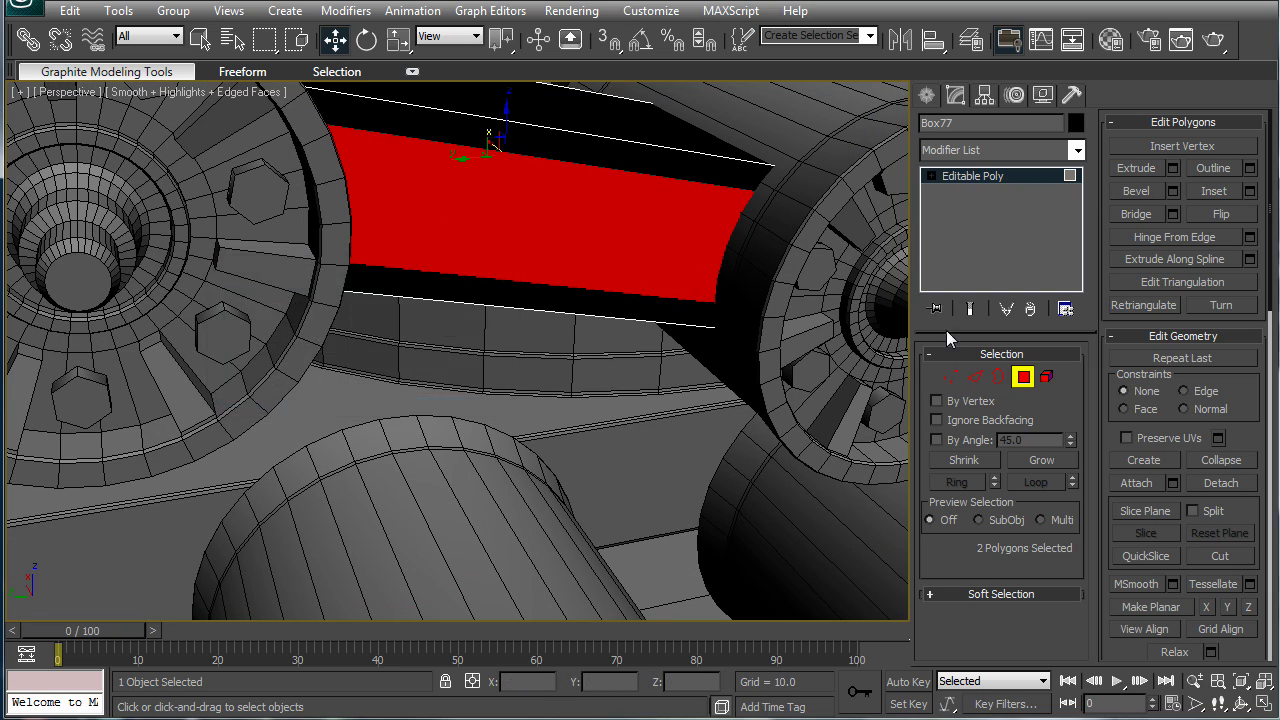
Step: Bevel the two inset side polygons of the box slightly
click(1137, 191)
drag(617, 191, 632, 193)
alt+middle_drag(646, 235, 571, 357)
scroll(671, 341, up, 4)
alt+middle_drag(720, 358, 604, 402)
scroll(602, 390, down, 4)
alt+middle_drag(597, 354, 661, 313)
scroll(664, 300, up, 4)
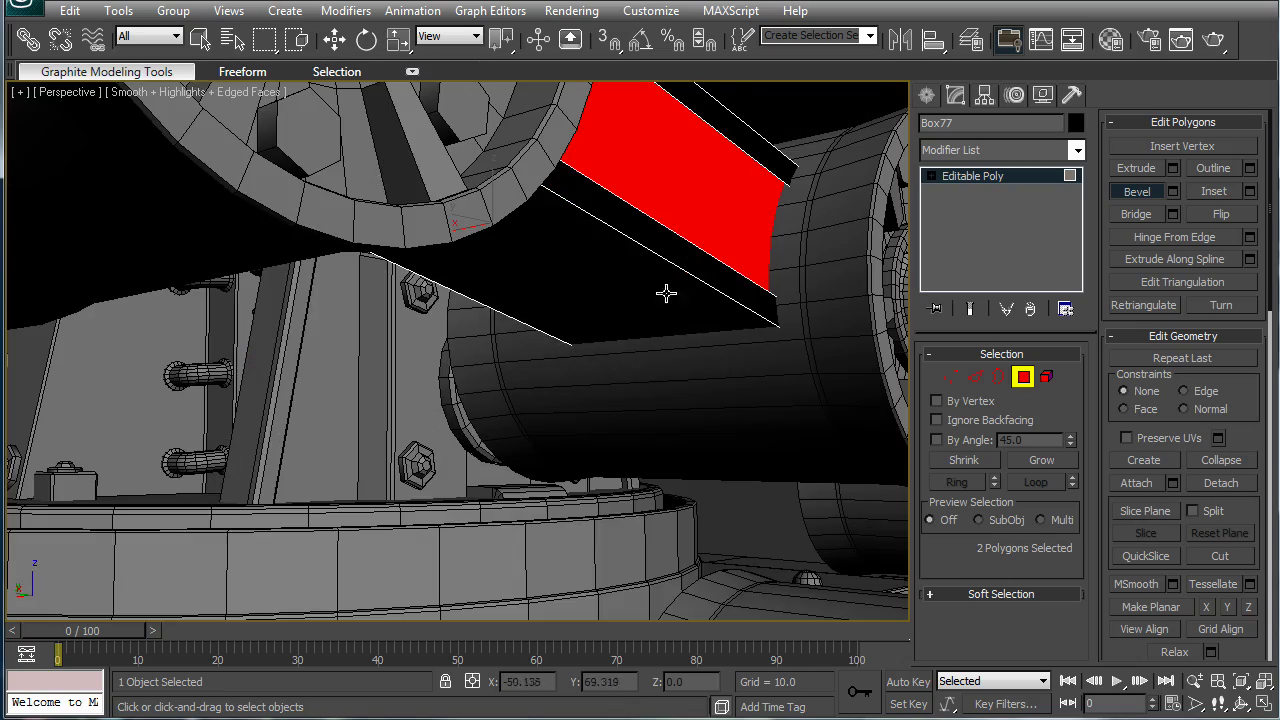
middle_drag(678, 224, 539, 352)
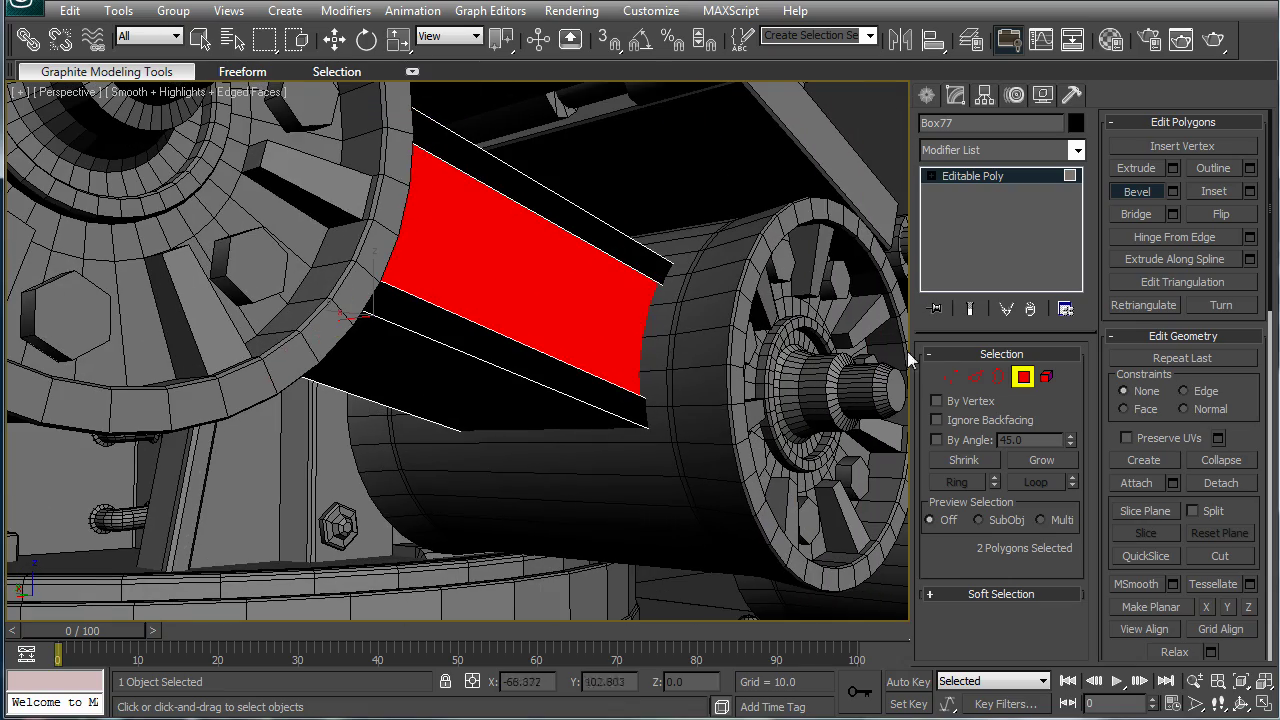
Step: Recess the selected side polygons by extruding them as a group with a height of -0.3
click(1172, 168)
drag(454, 321, 462, 422)
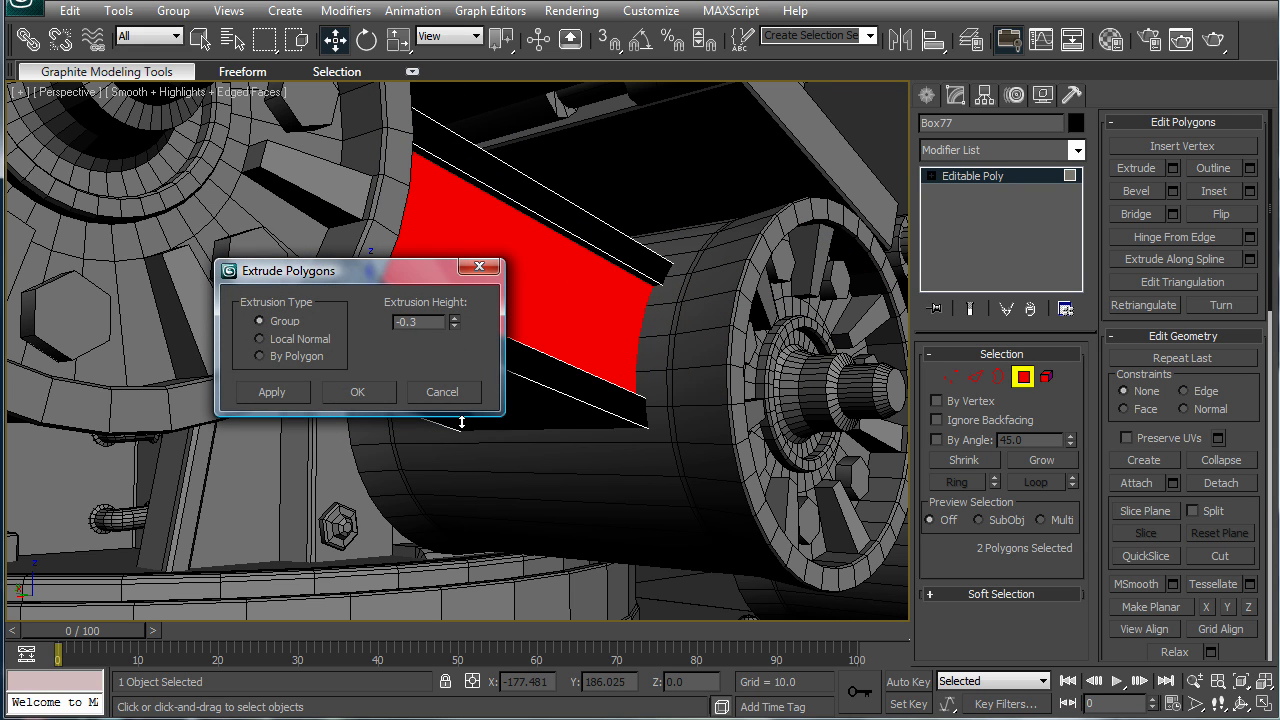
click(389, 399)
Step: Leave polygon editing and assign the grey scene material to the whole support box
mouse_move(493, 307)
alt+middle_down()
mouse_move(497, 286)
mouse_move(485, 283)
alt+middle_up()
scroll(490, 284, down, 3)
click(1007, 181)
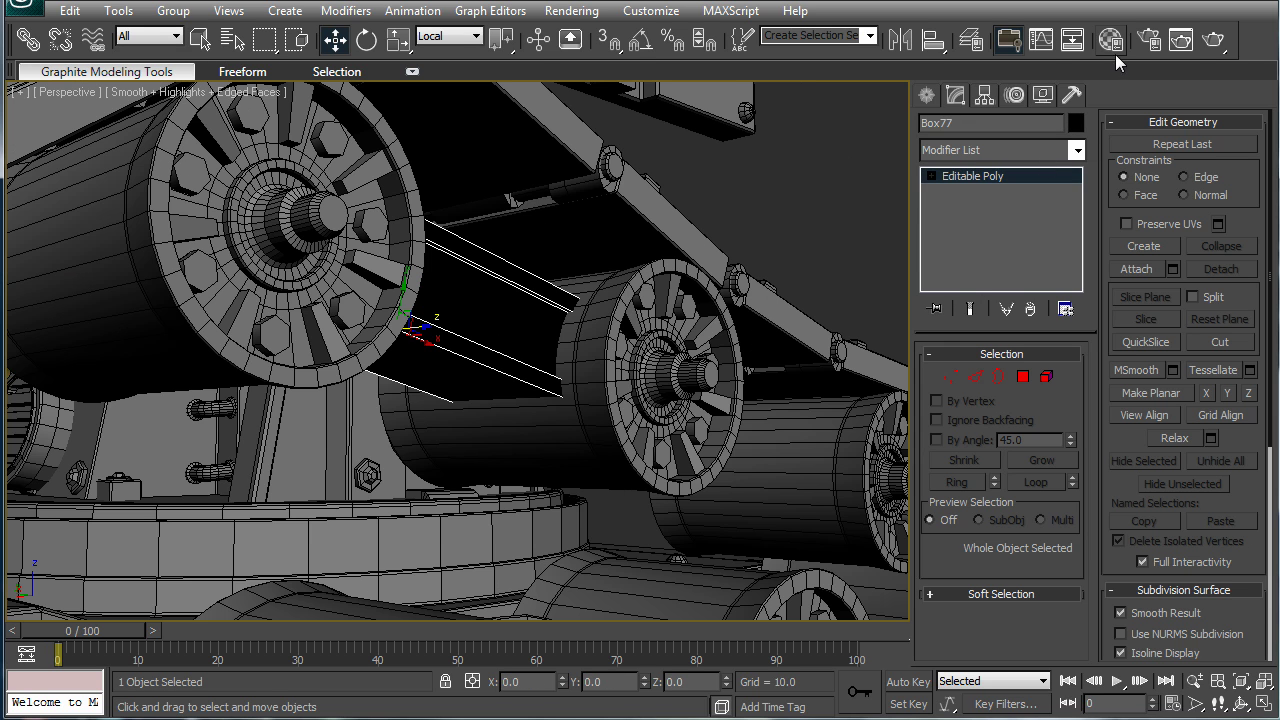
click(1110, 39)
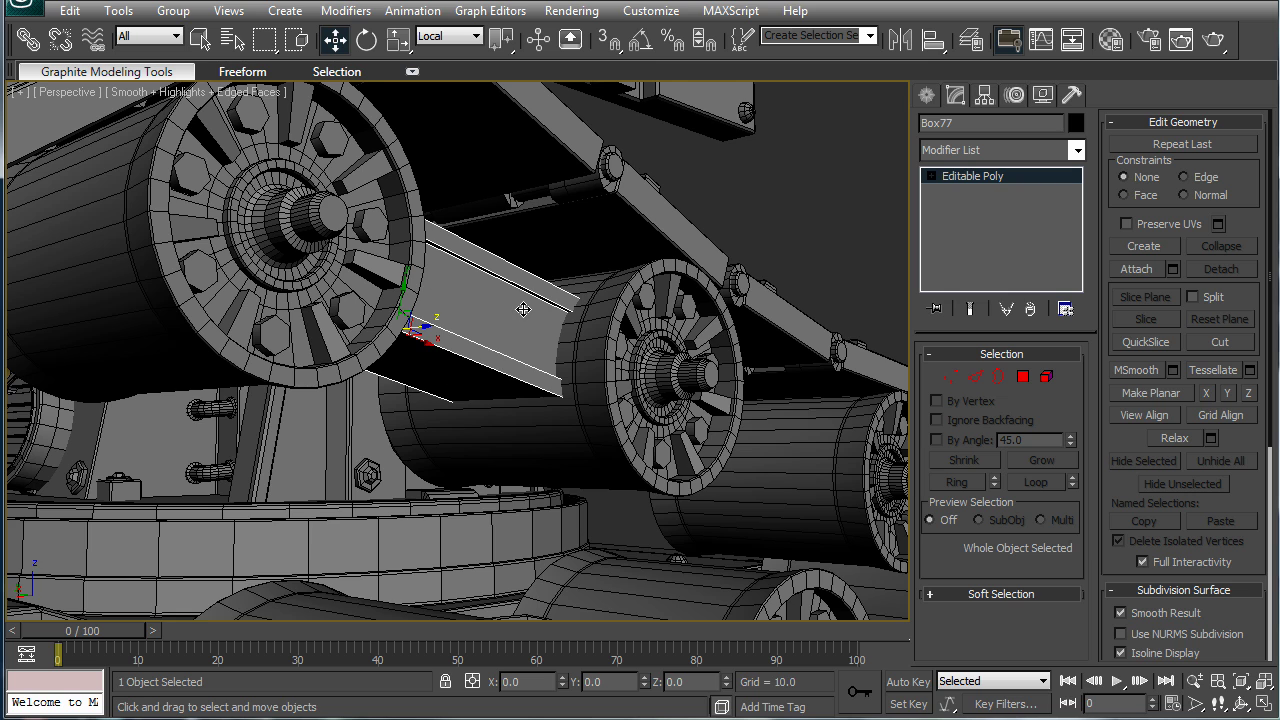
middle_drag(631, 302, 644, 341)
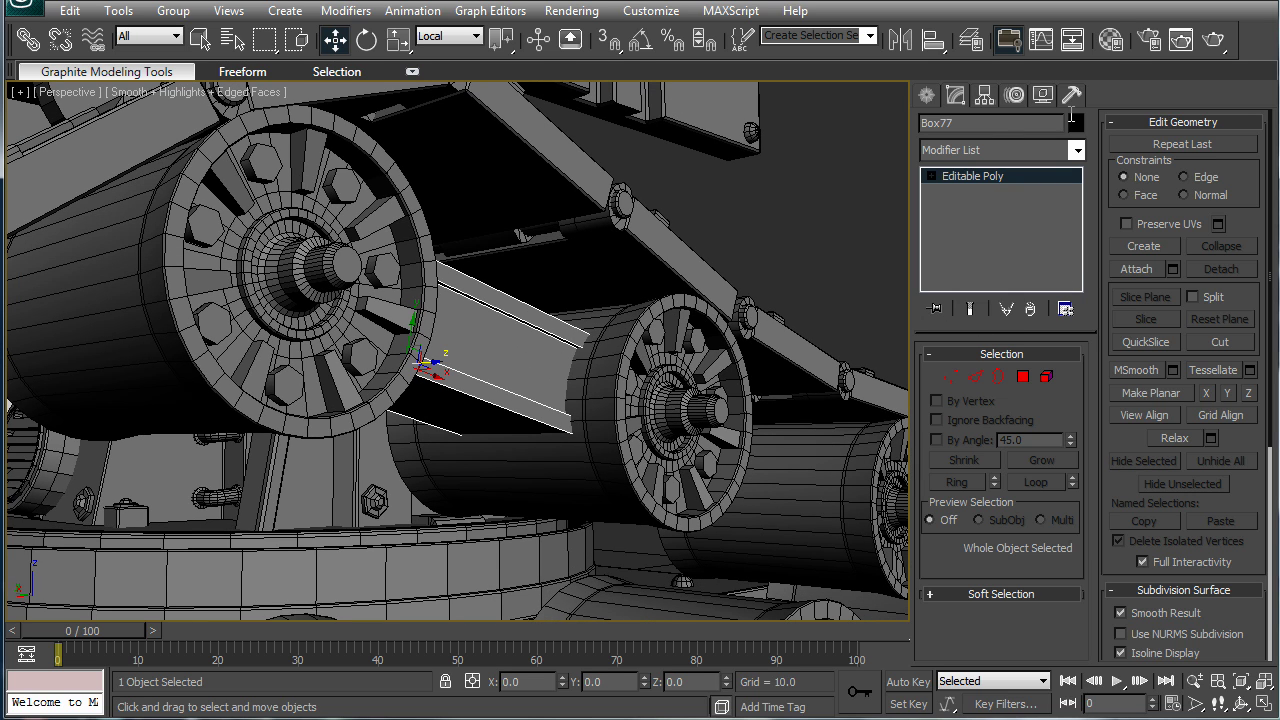
Step: Create a sphere of about 0.57 radius on the support's recessed outer face, near its lower end, using AutoGrid
click(927, 96)
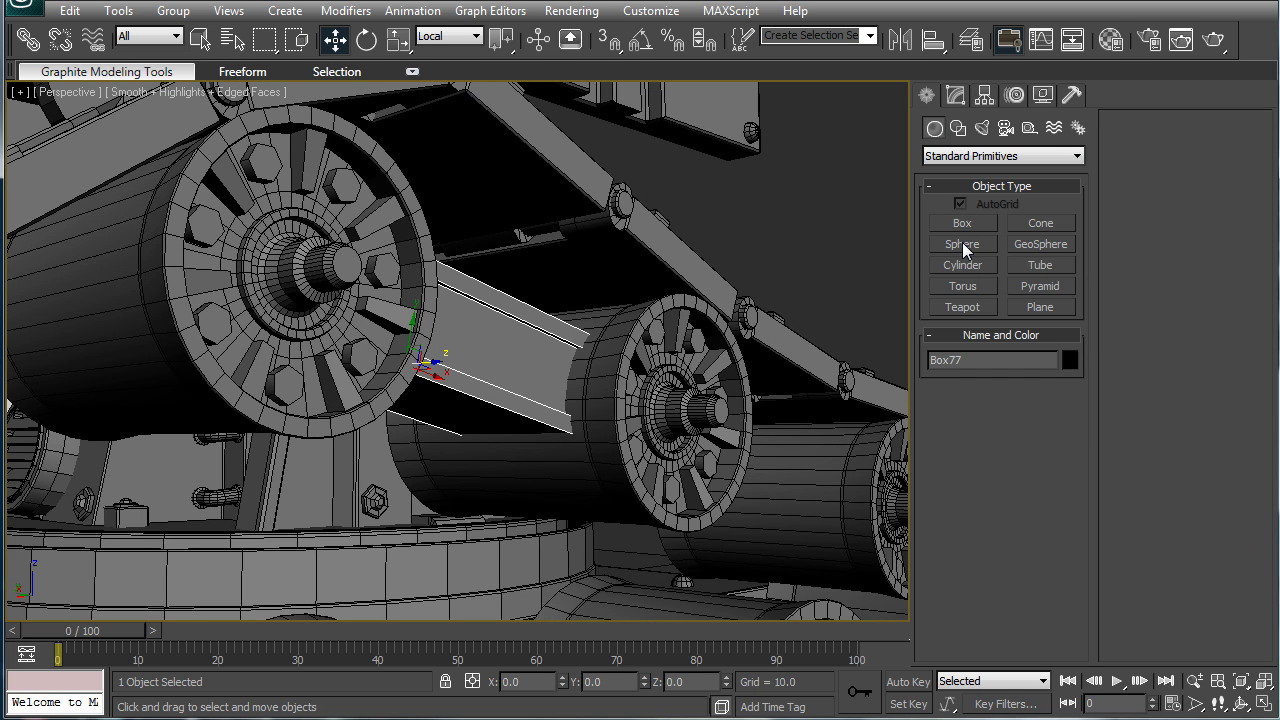
click(963, 246)
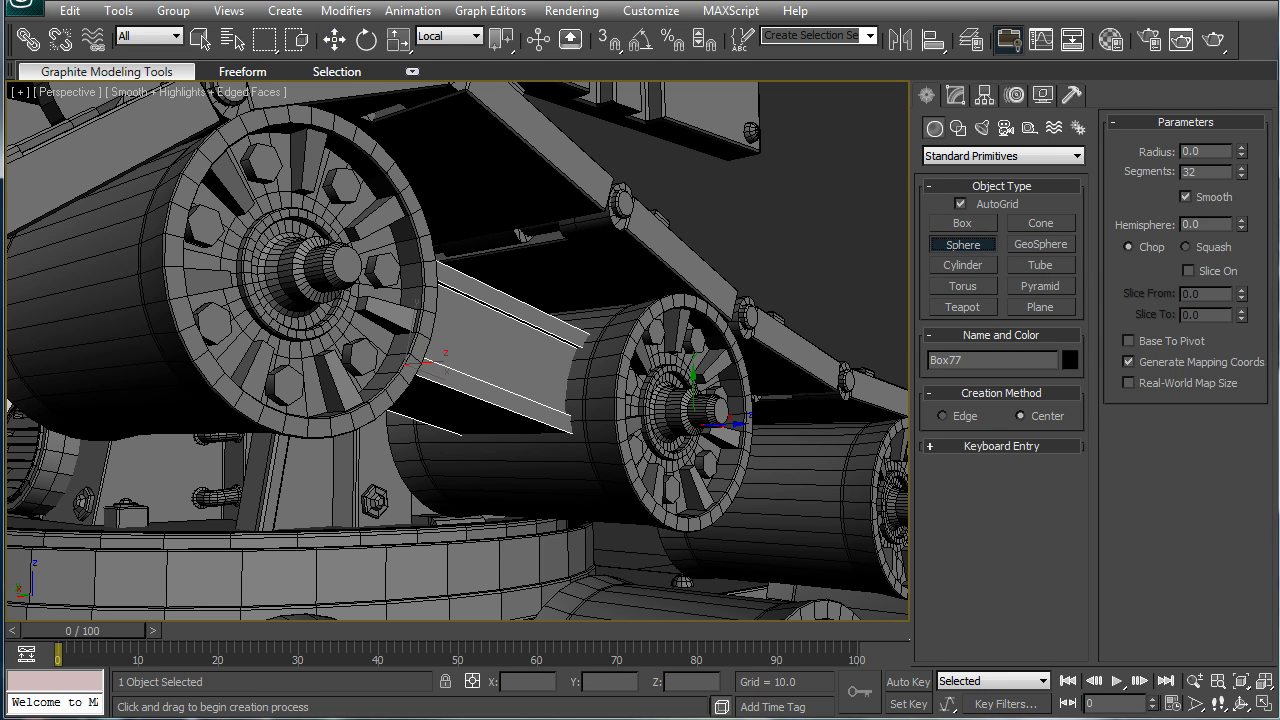
drag(1279, 96, 706, 96)
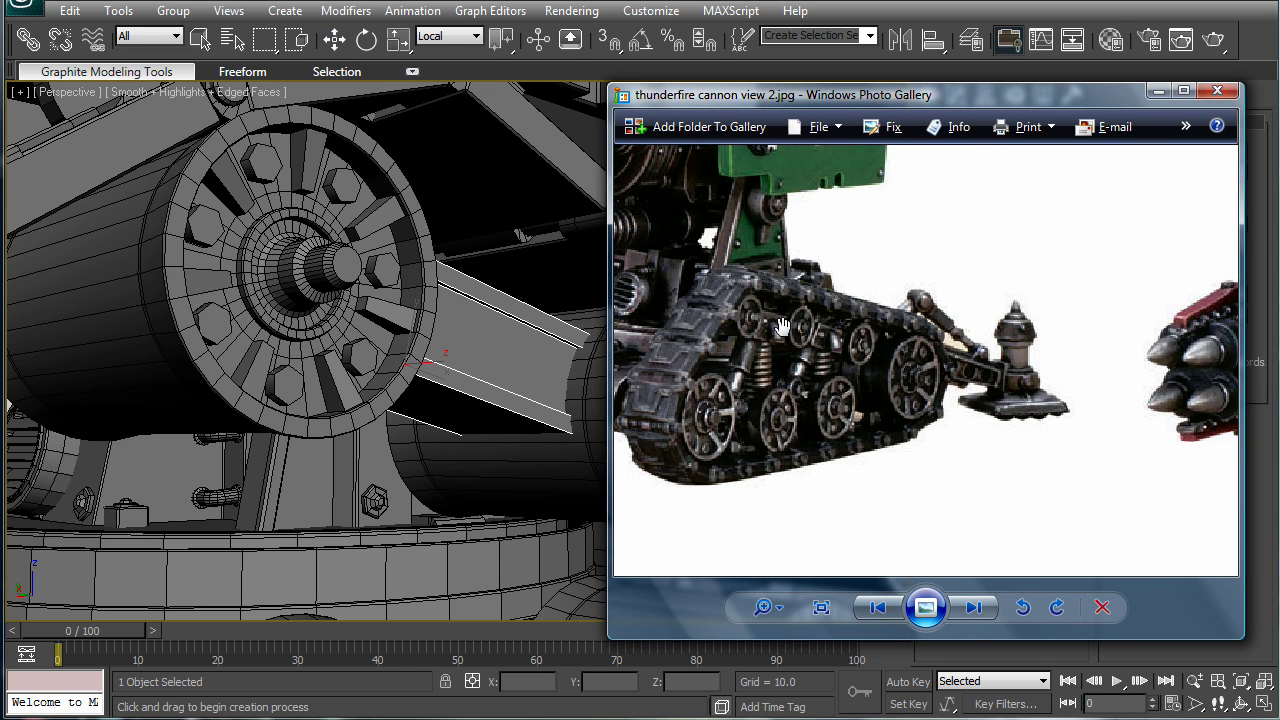
key(alt+Tab)
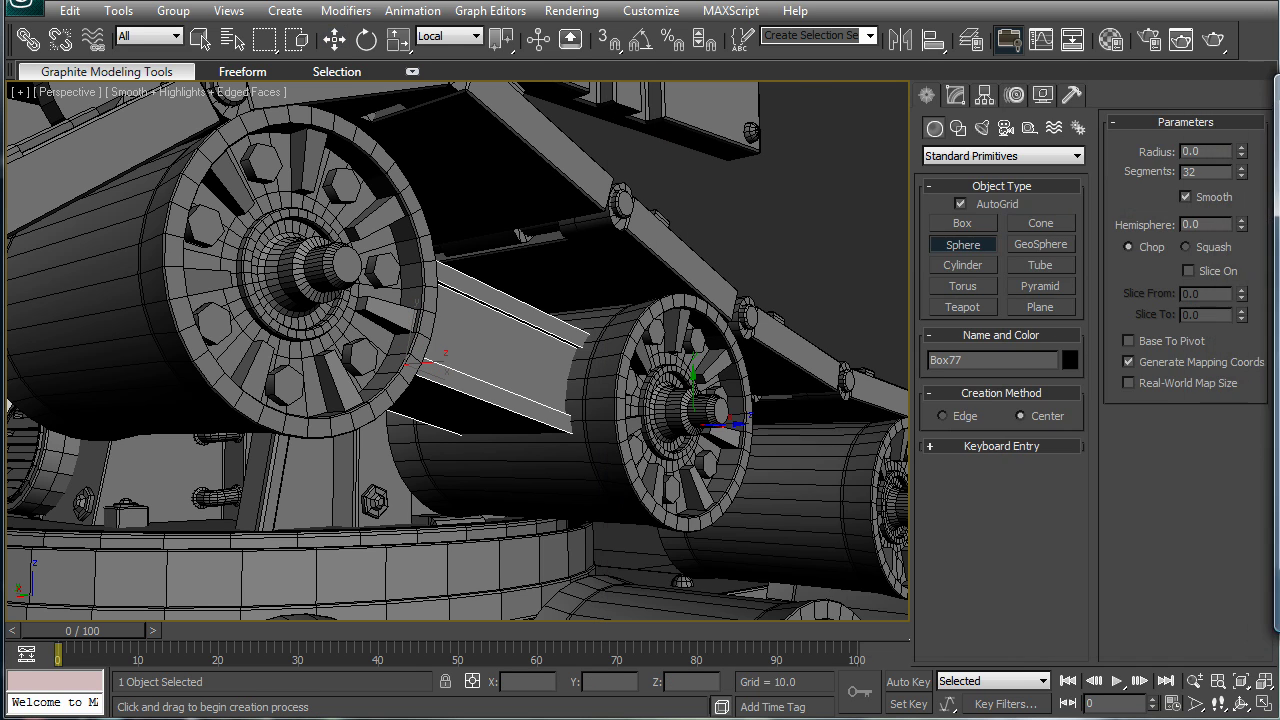
scroll(614, 280, up, 10)
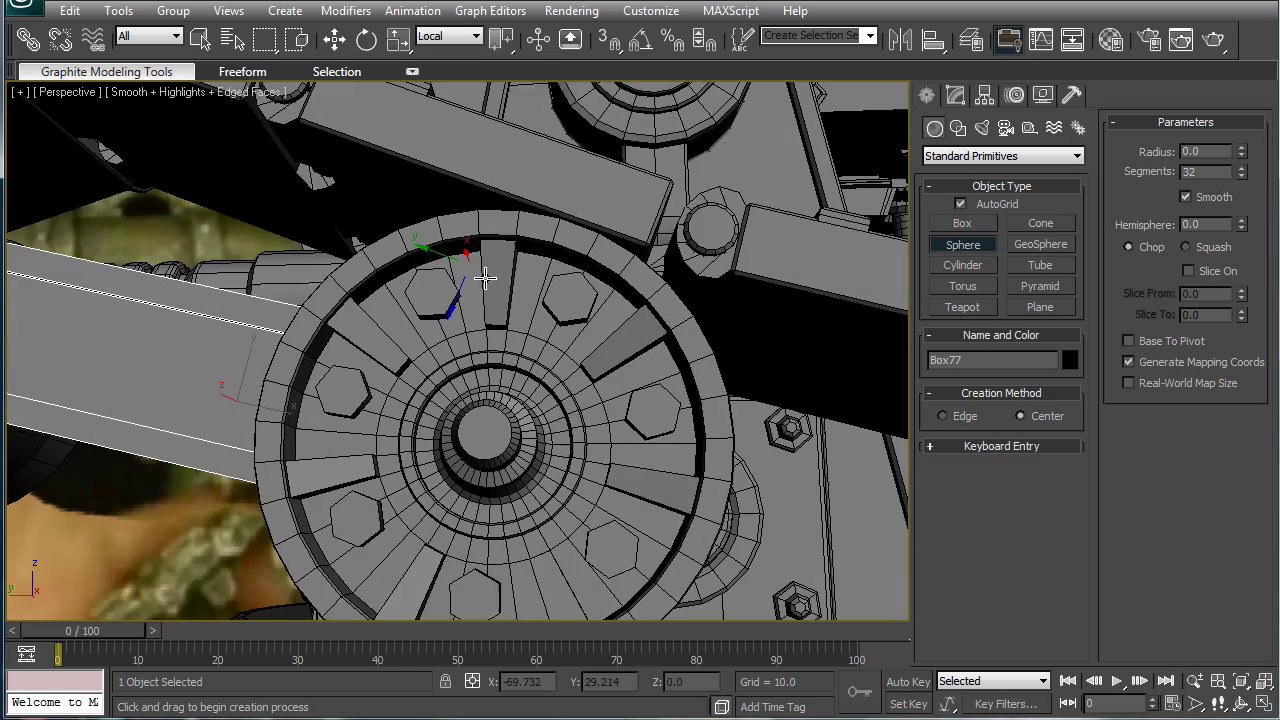
middle_drag(498, 356, 583, 319)
middle_drag(429, 297, 601, 354)
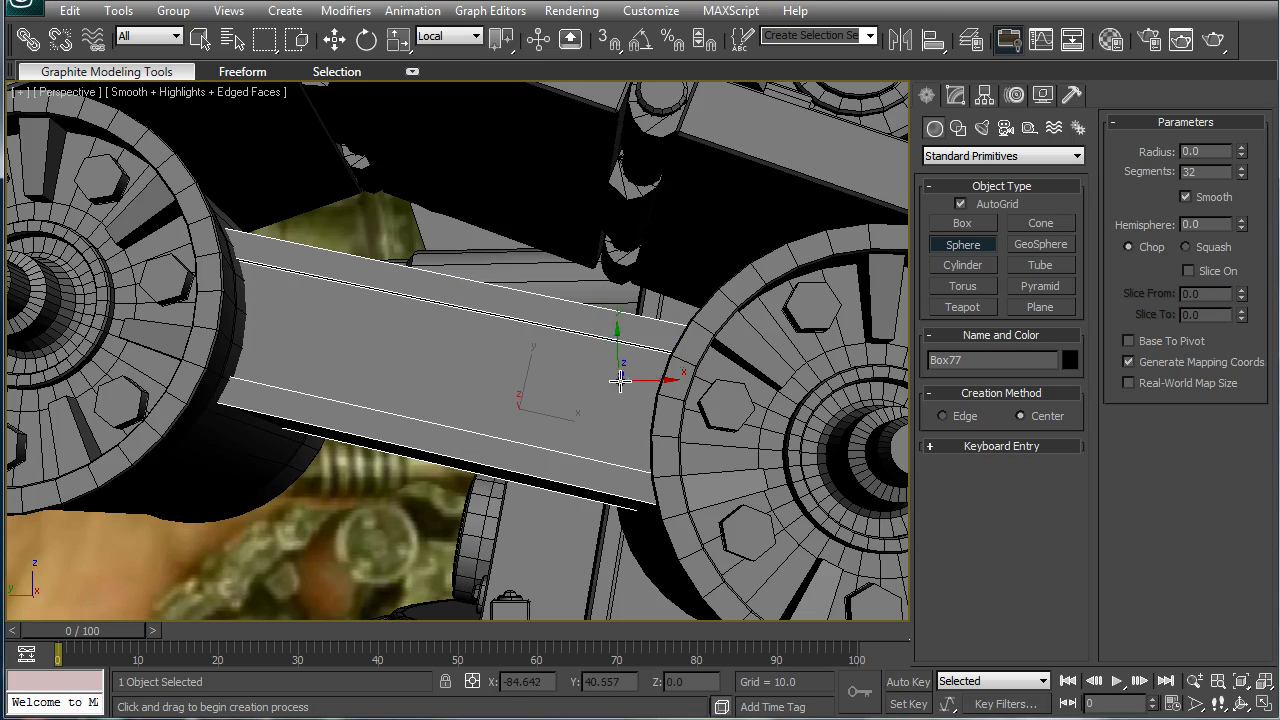
drag(610, 371, 613, 373)
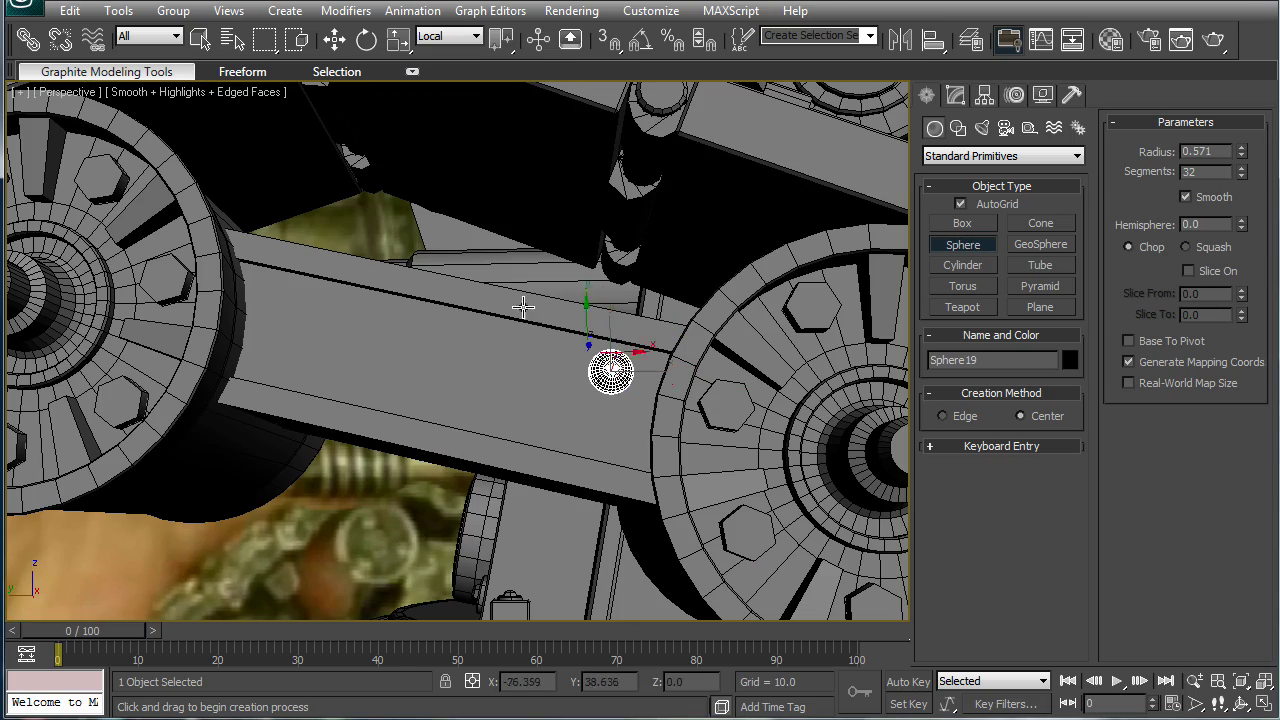
Step: Set the sphere to 16 segments and a hemisphere value of 0.5
click(956, 94)
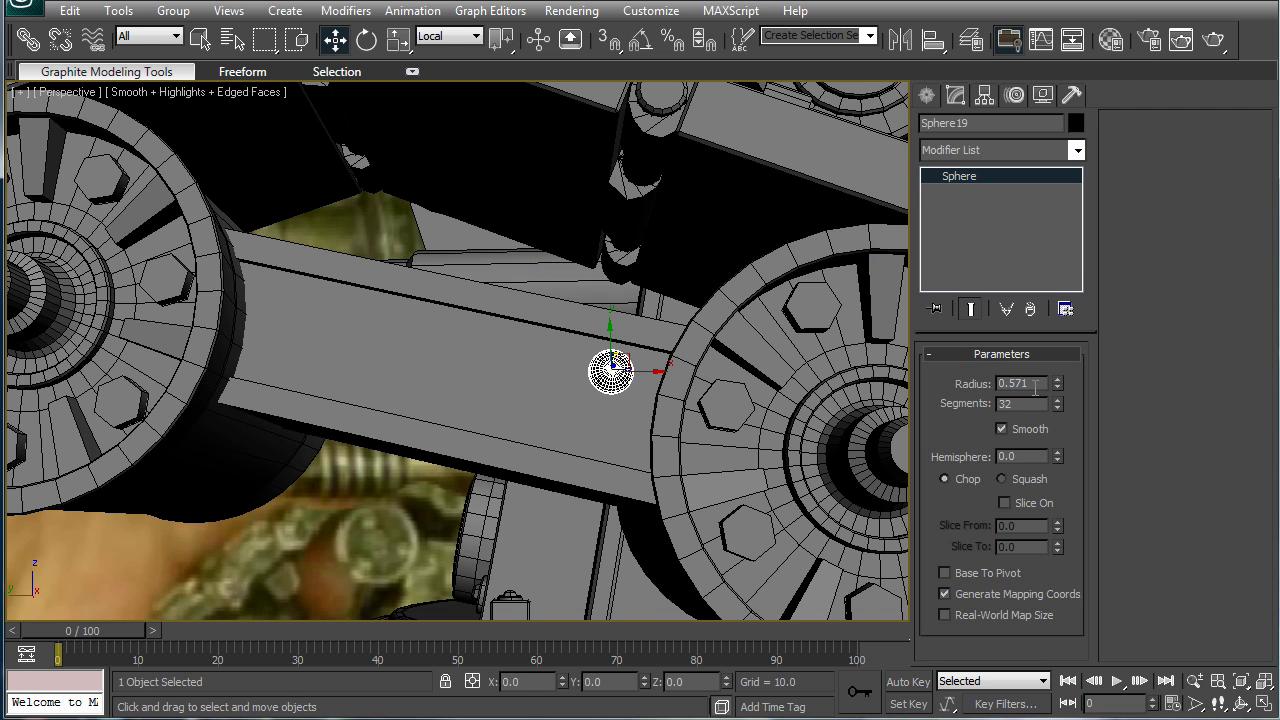
text(16)
key(Return)
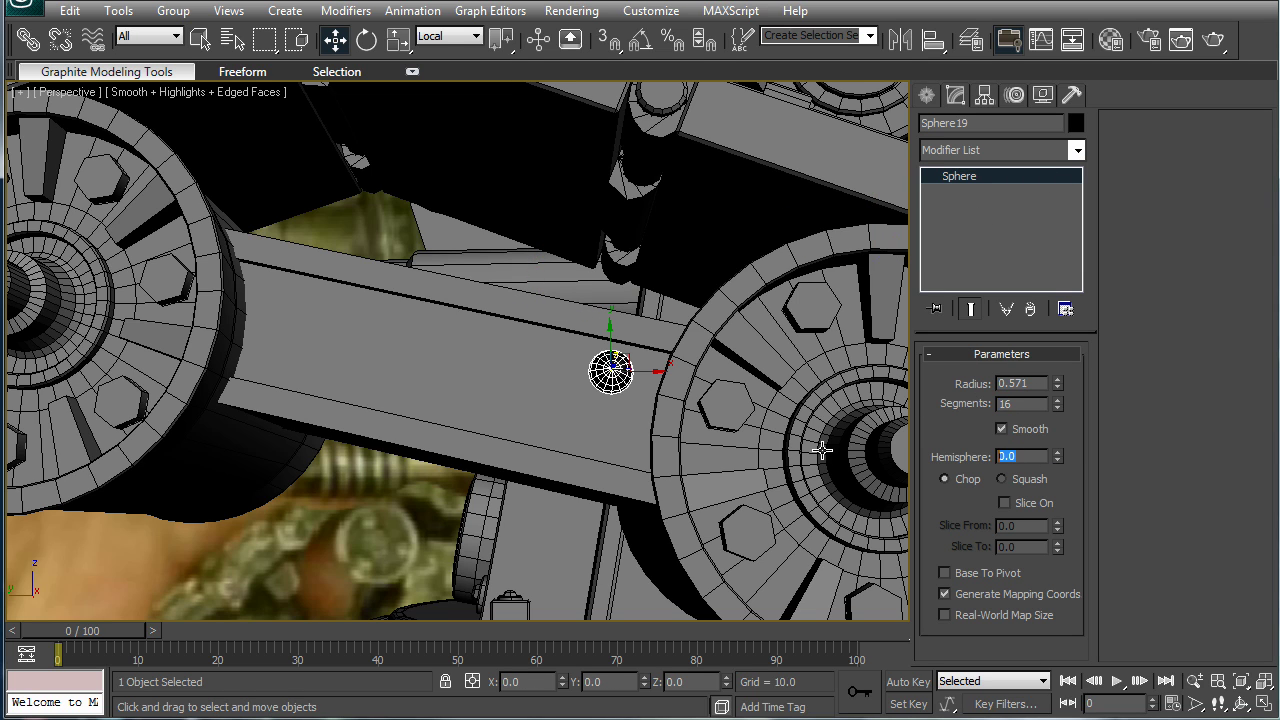
text(0.5)
key(Return)
alt+middle_drag(603, 321, 622, 327)
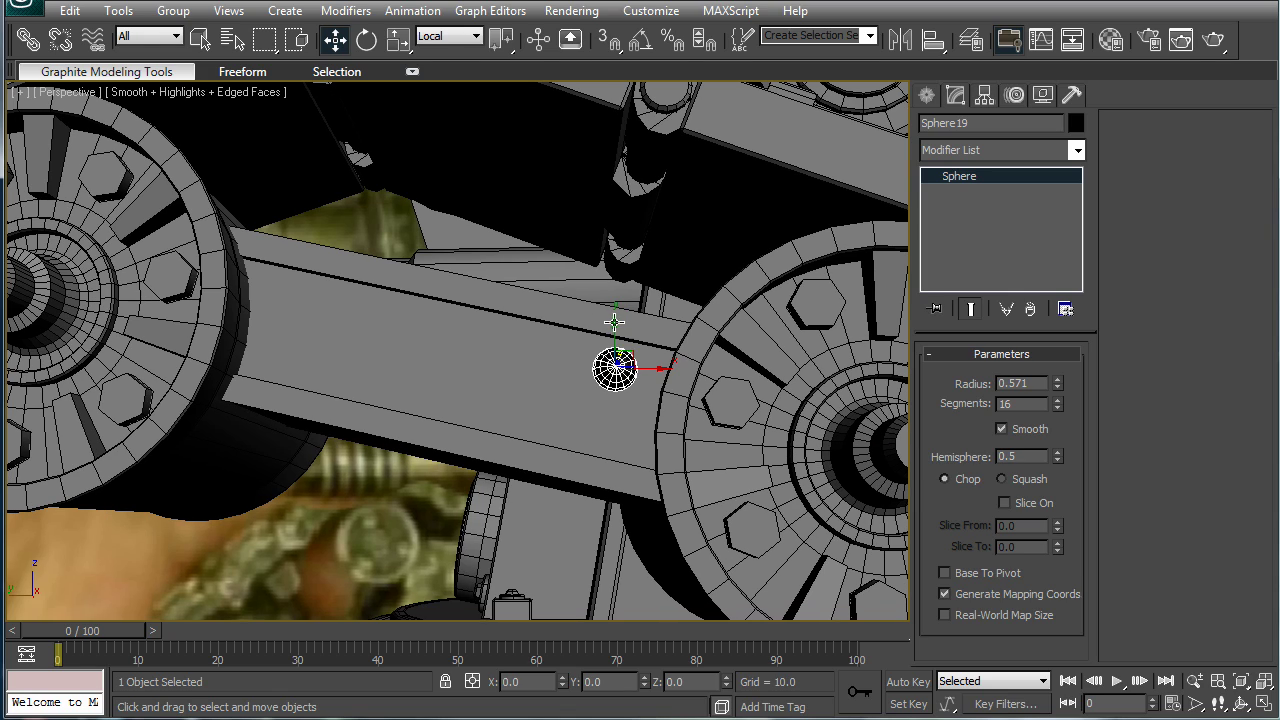
Step: Copy the half-sphere along the support's outer face to its opposite end
shift+drag(634, 352, 302, 274)
click(648, 440)
mouse_move(556, 308)
alt+middle_down()
mouse_move(571, 348)
mouse_move(634, 408)
alt+middle_up()
Step: Select both half-sphere rivets, scale them to 62 percent along local Z, and return to the Move tool
ctrl+click(723, 554)
middle_drag(689, 548, 623, 491)
key(r)
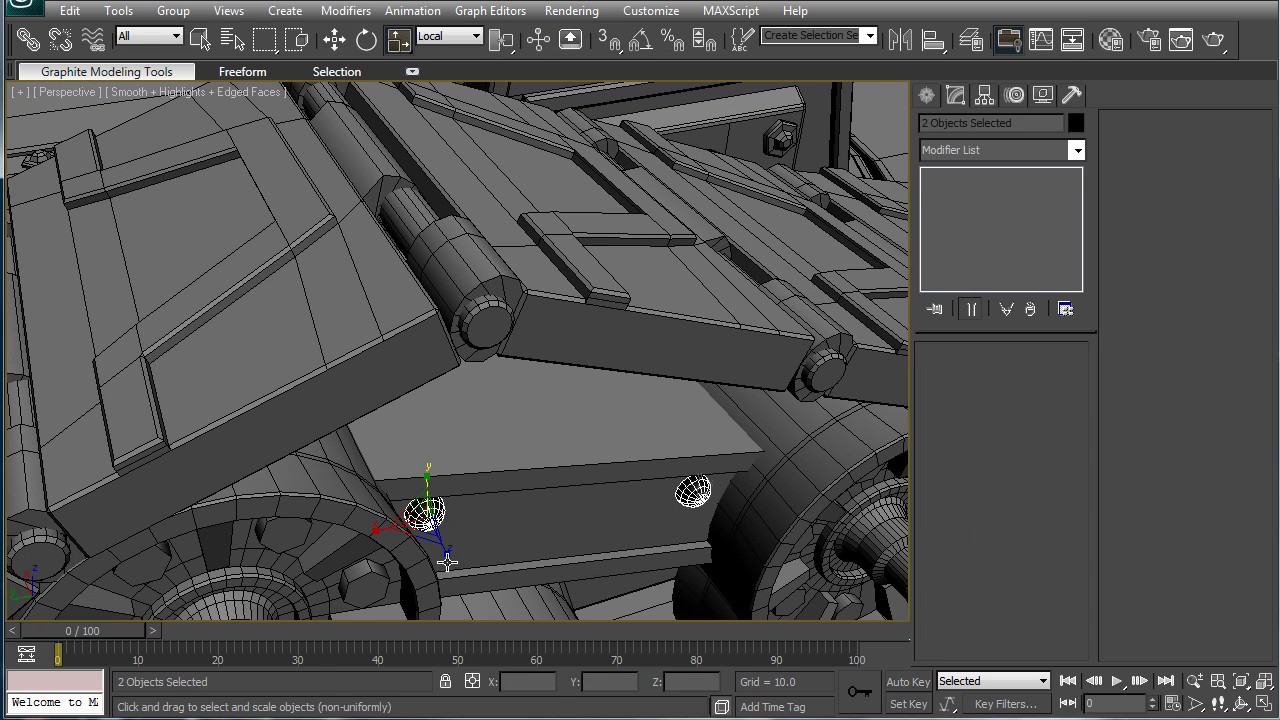
key(w)
scroll(470, 410, up, 5)
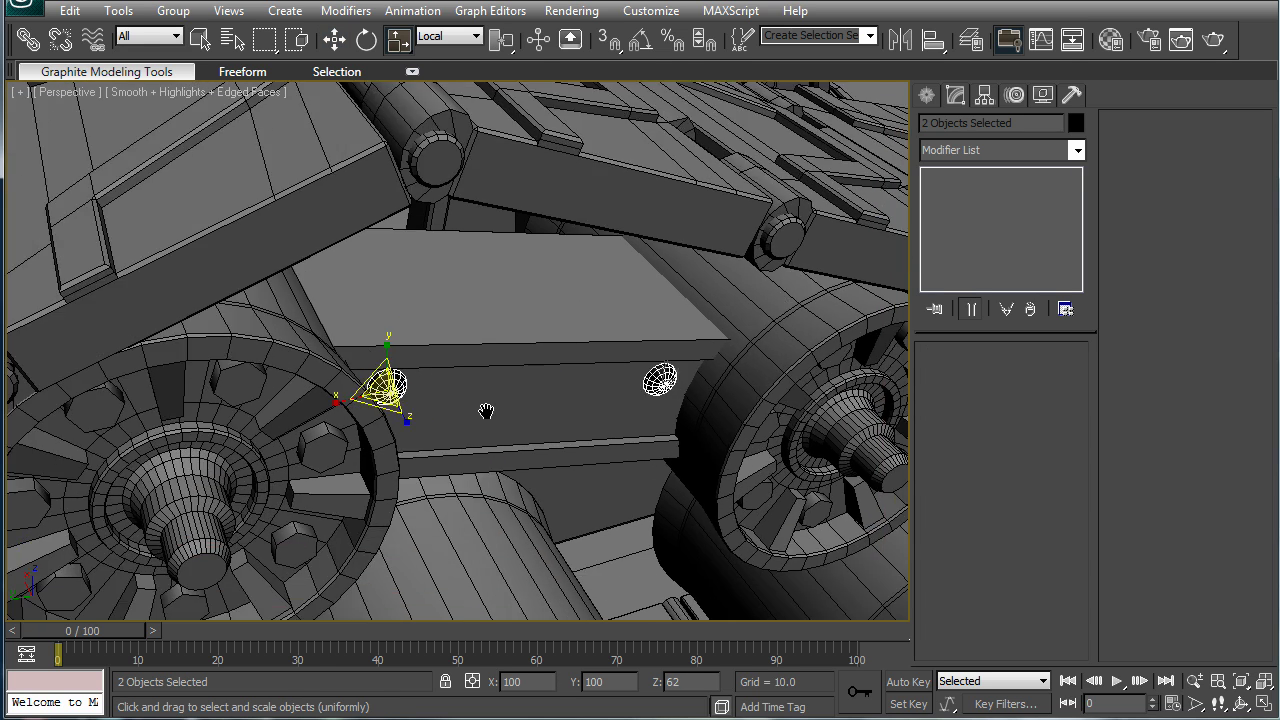
key(w)
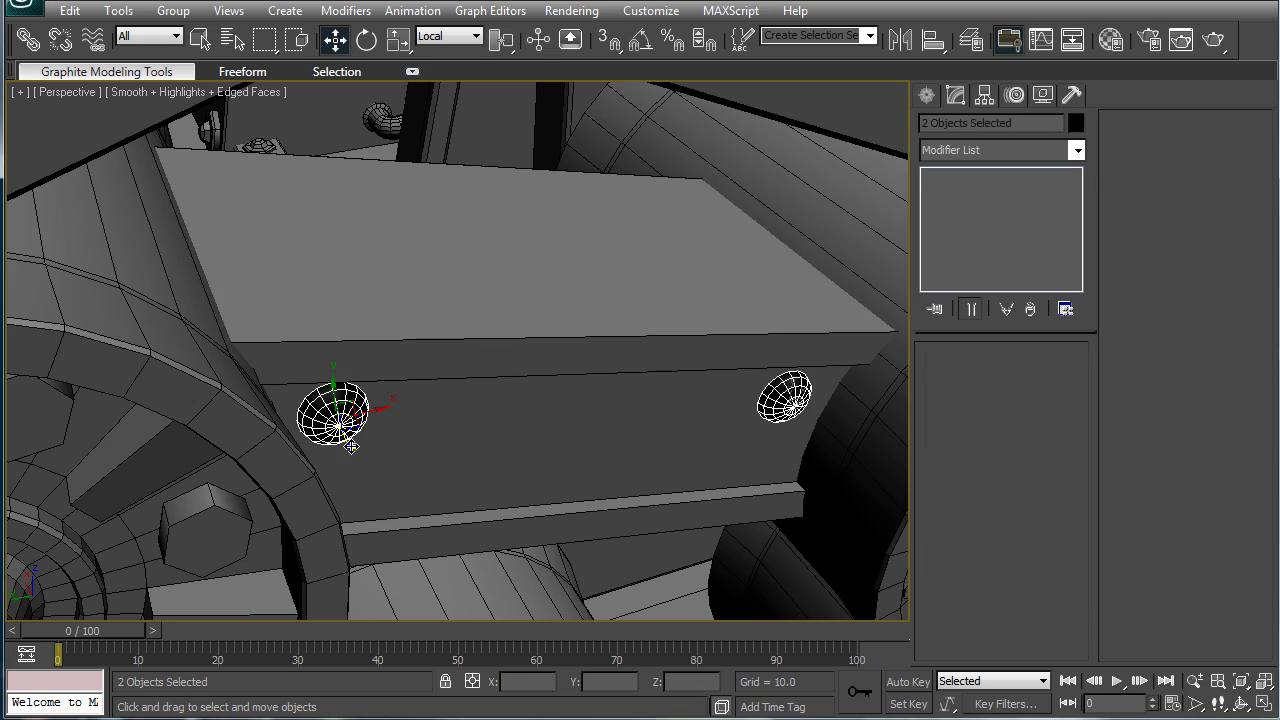
scroll(566, 452, down, 3)
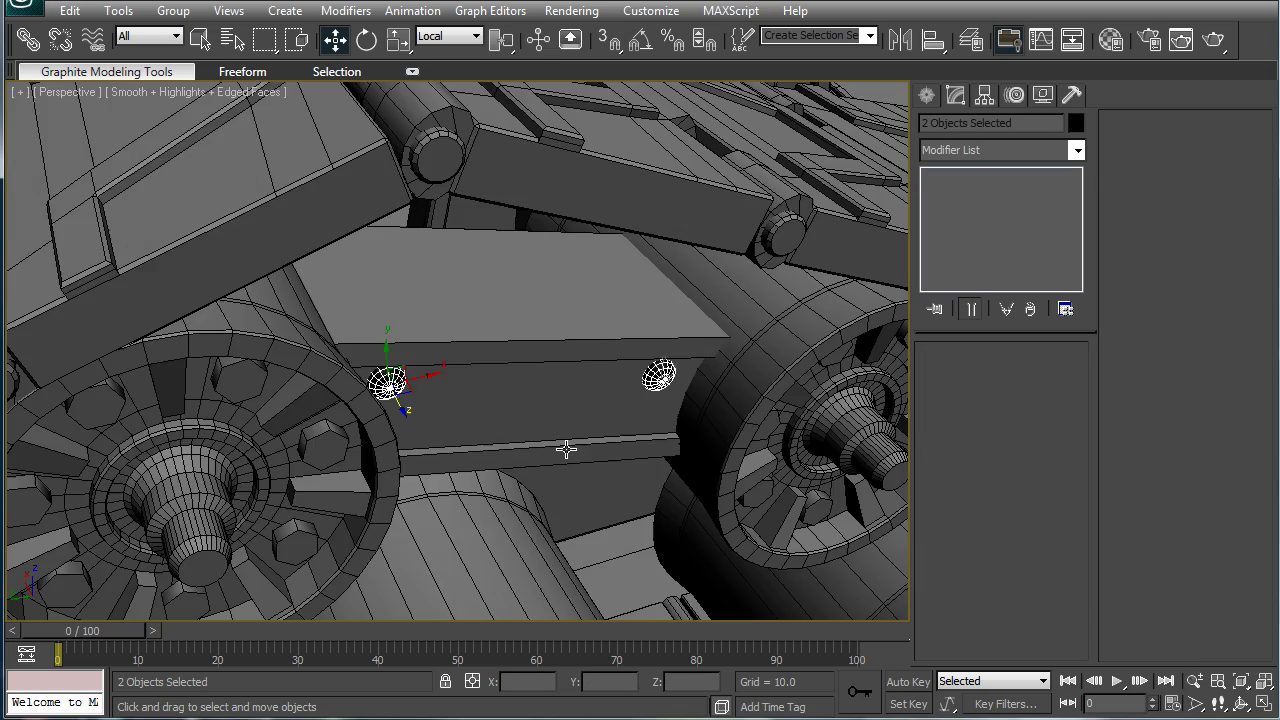
Step: Delete the ground plane beneath the tracks
scroll(566, 452, down, 6)
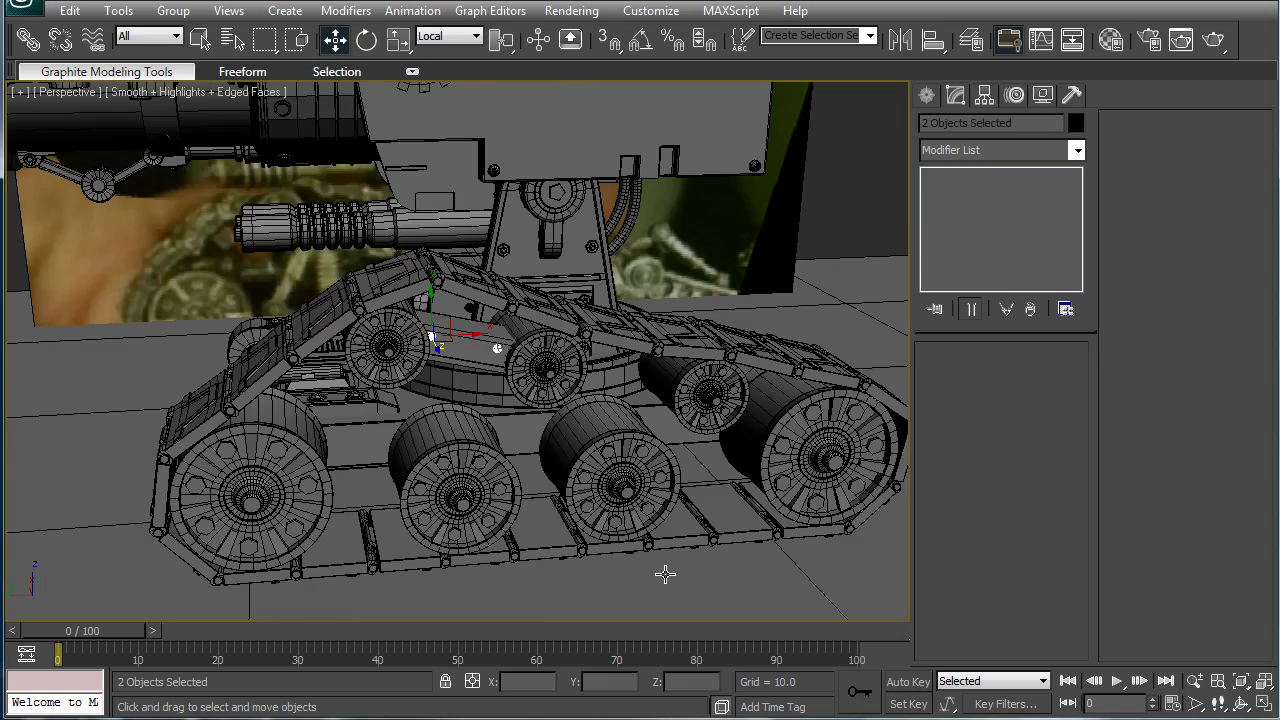
click(843, 286)
key(Delete)
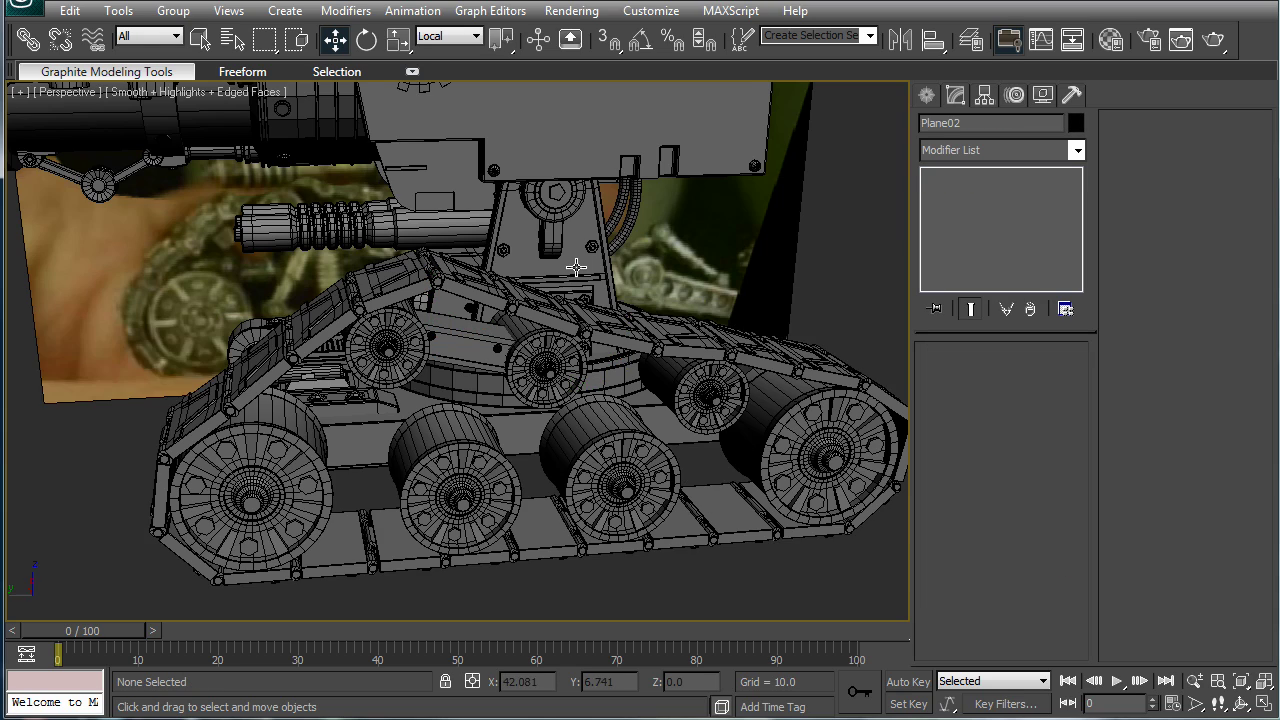
Step: Create a 16-sided cylinder of about 0.8 radius and 0.45 height on the support's outer face, midway between the rivets
middle_drag(580, 300, 580, 274)
scroll(580, 274, up, 3)
scroll(580, 274, up, 4)
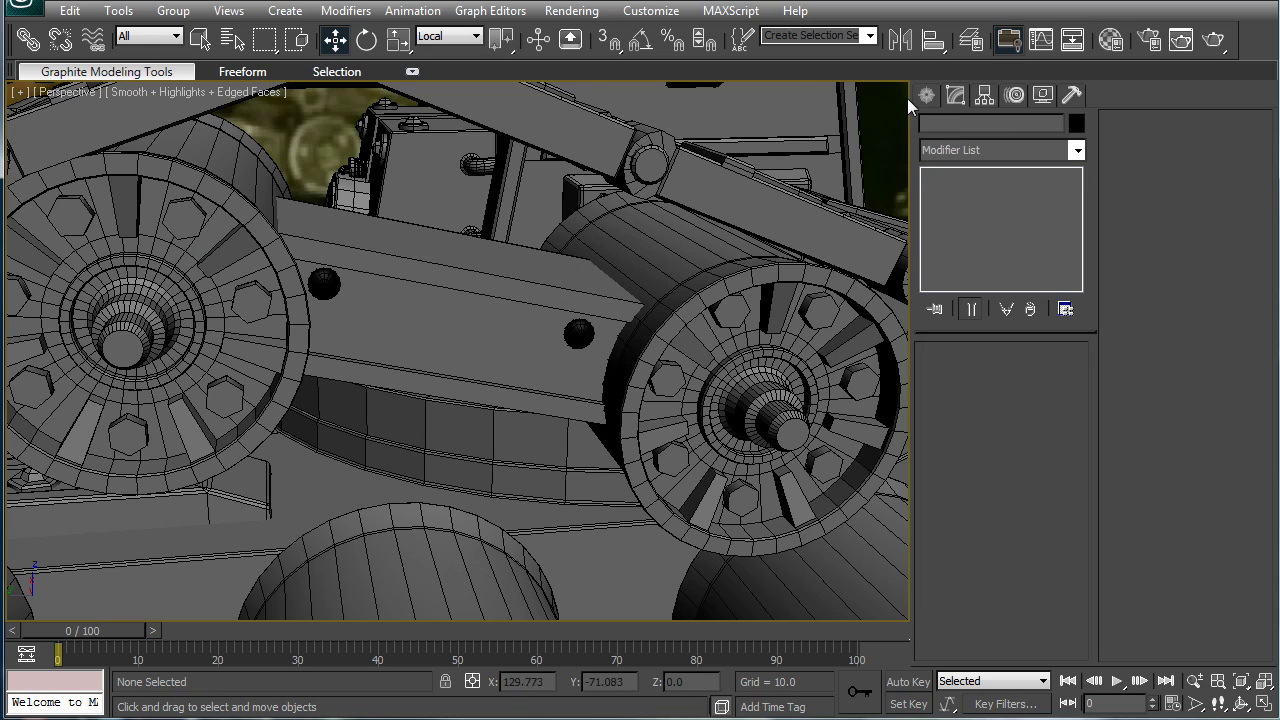
click(926, 95)
click(978, 268)
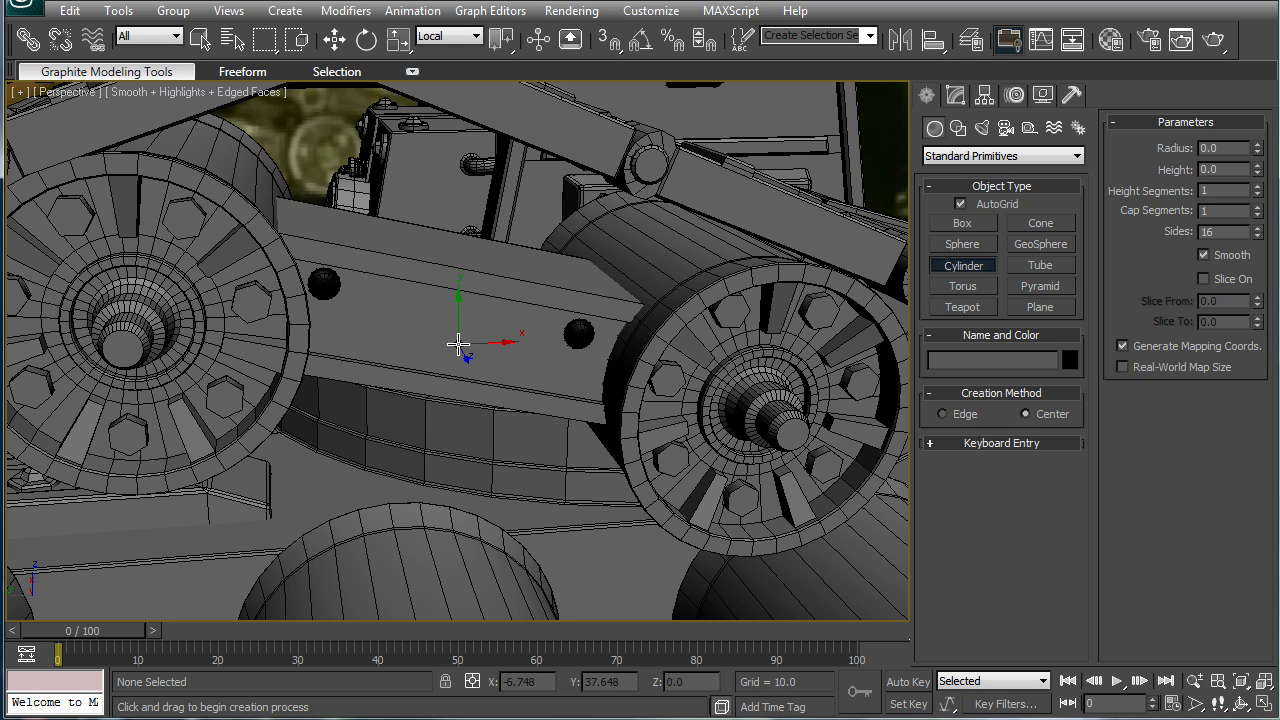
drag(458, 333, 460, 352)
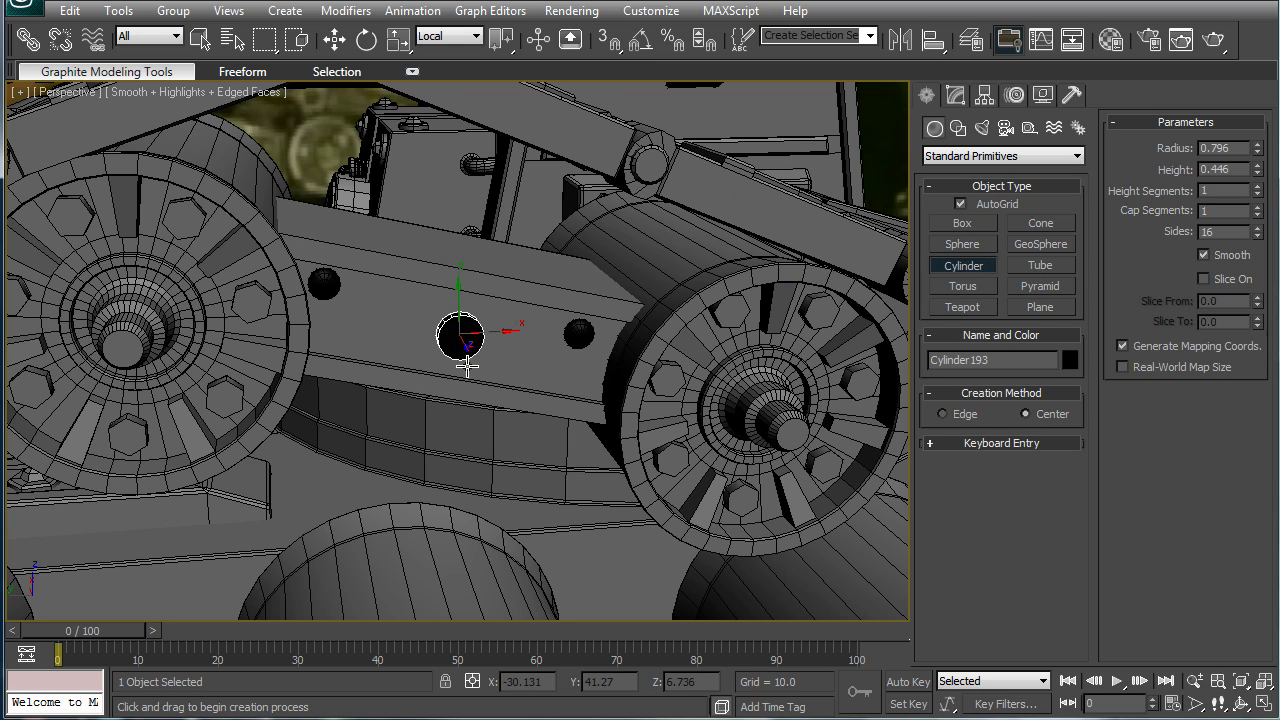
Step: Convert the new cylinder to an Editable Poly
alt+middle_drag(547, 328, 497, 340)
scroll(686, 345, up, 3)
key(w)
key(w)
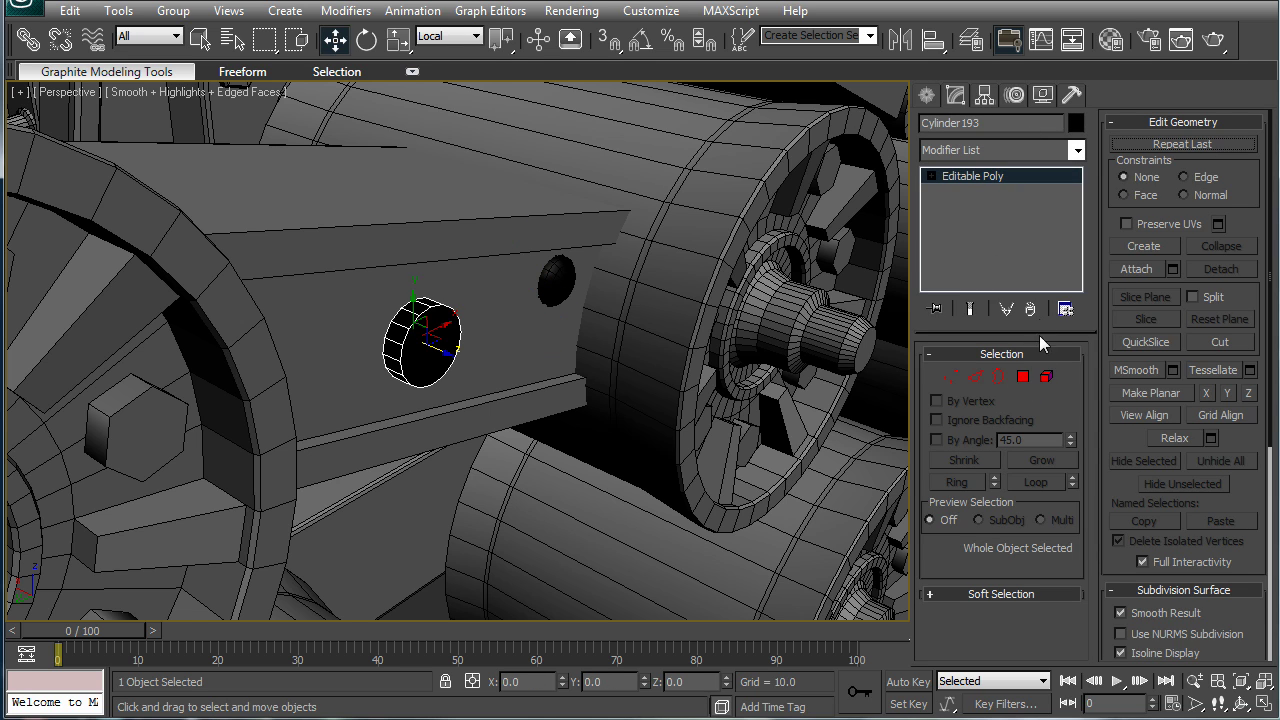
Step: Hinge the cylinder's outer cap polygon from its bottom edge by 62 degrees with 3 segments
click(1022, 376)
click(414, 337)
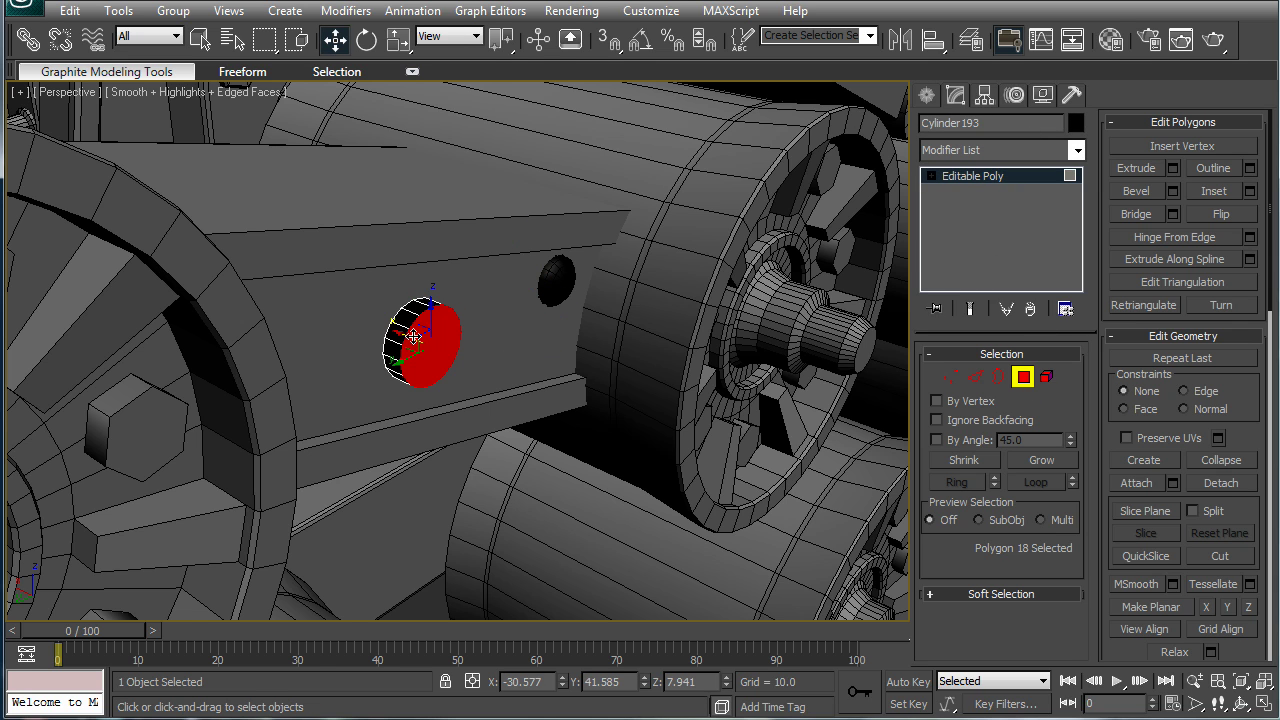
click(1250, 240)
drag(457, 277, 160, 355)
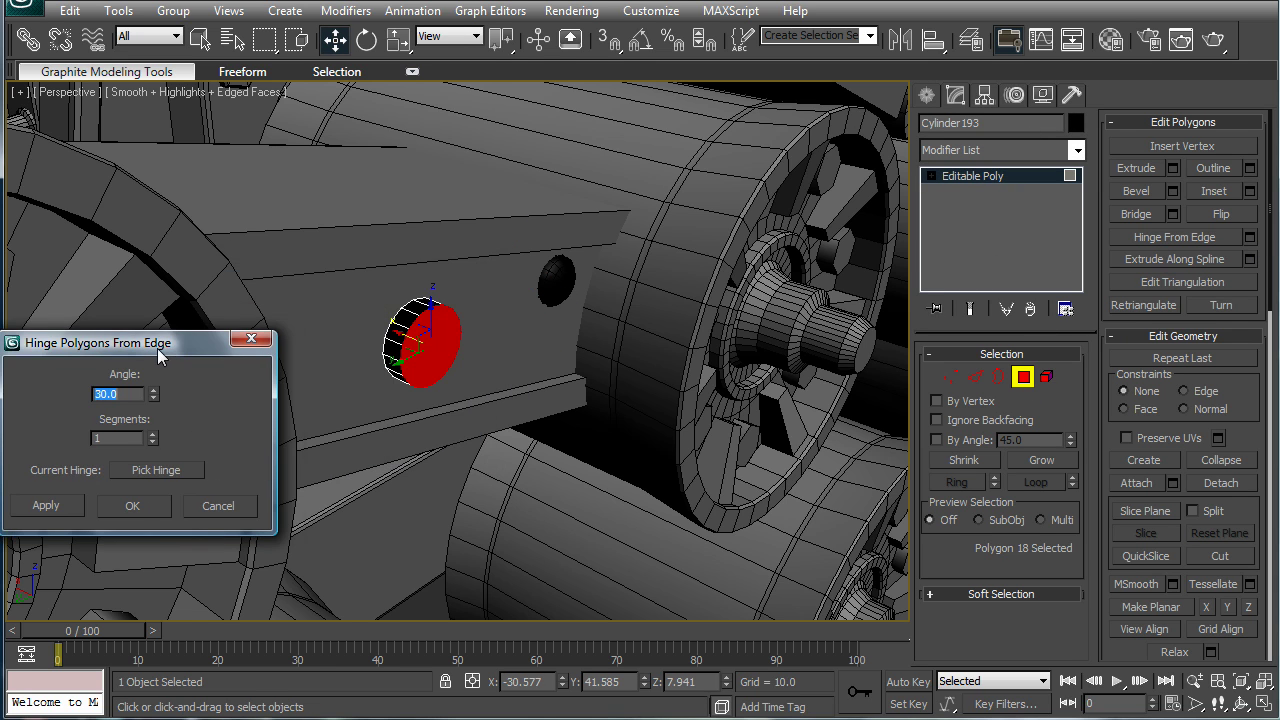
click(168, 469)
click(431, 386)
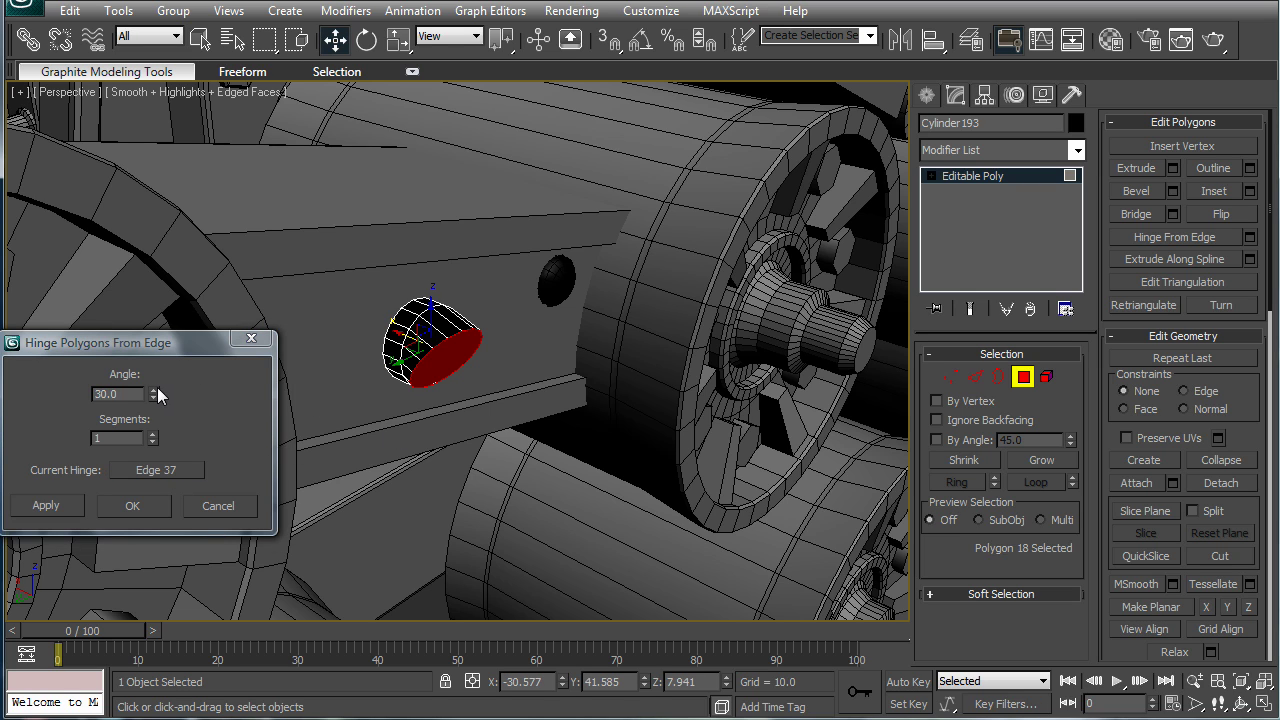
drag(155, 390, 145, 326)
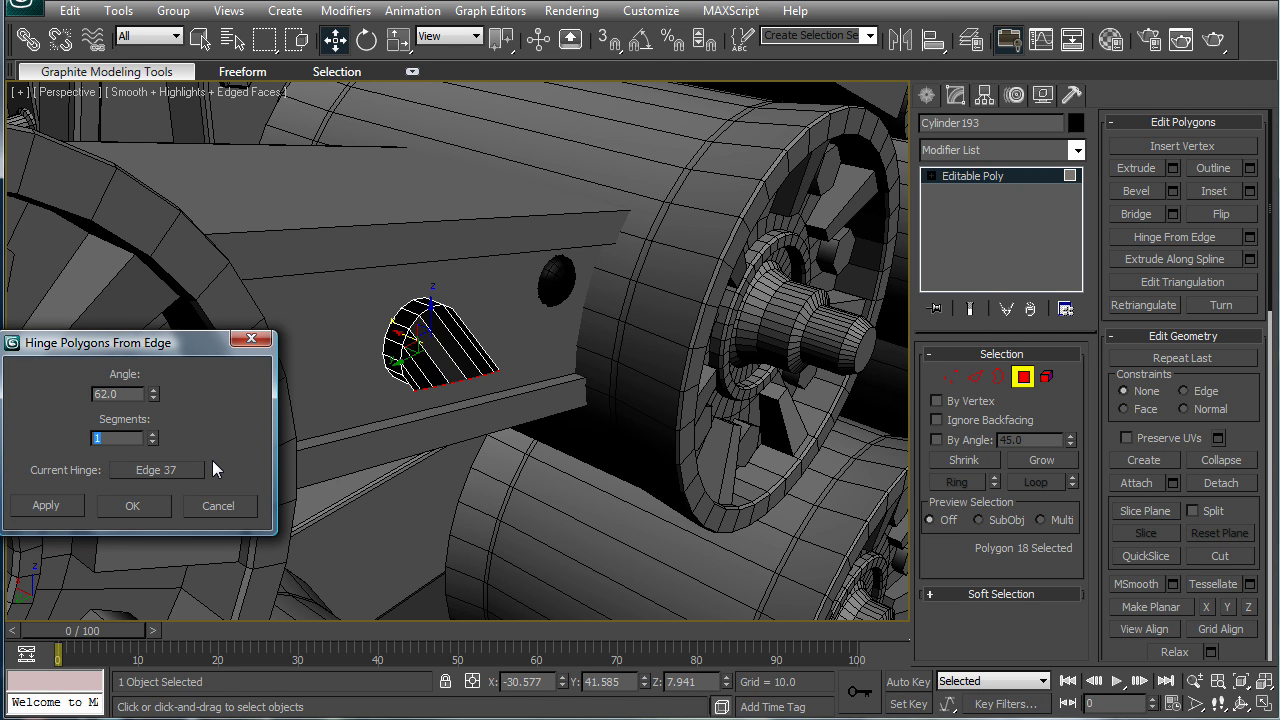
text(3)
key(Return)
click(133, 507)
Step: Bevel the hinged cap polygon as a group with a height of 0.03 and an outline amount of -0.18
alt+middle_drag(300, 450, 427, 368)
click(1172, 191)
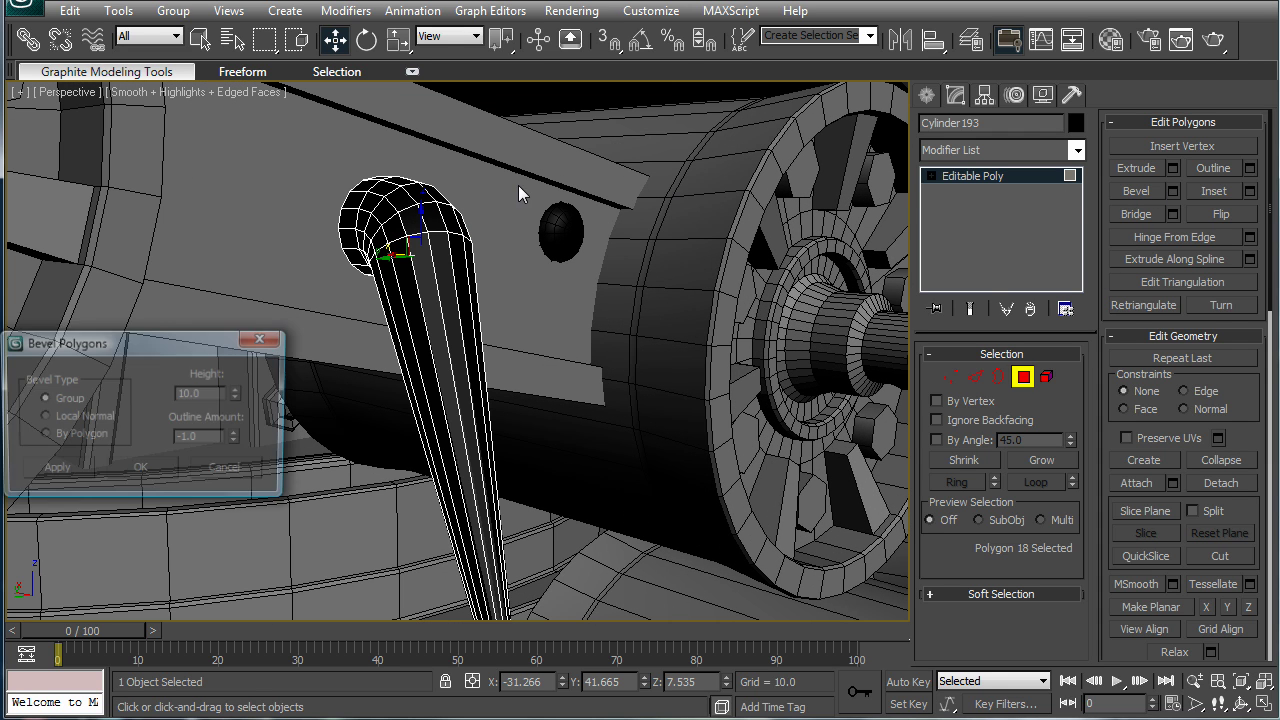
mouse_move(237, 396)
mouse_down()
mouse_move(223, 495)
mouse_move(244, 373)
mouse_up()
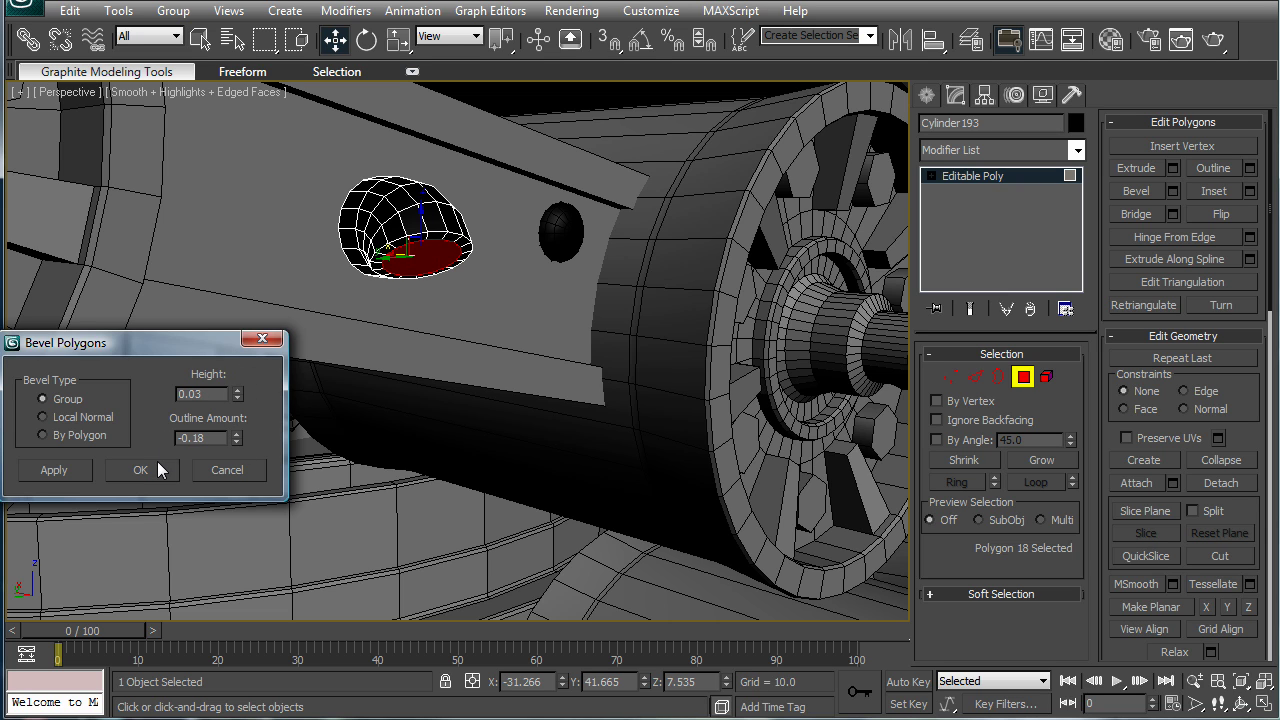
click(140, 470)
Step: Extrude the beveled cap polygon inward as a group with a height of -0.4
click(1172, 168)
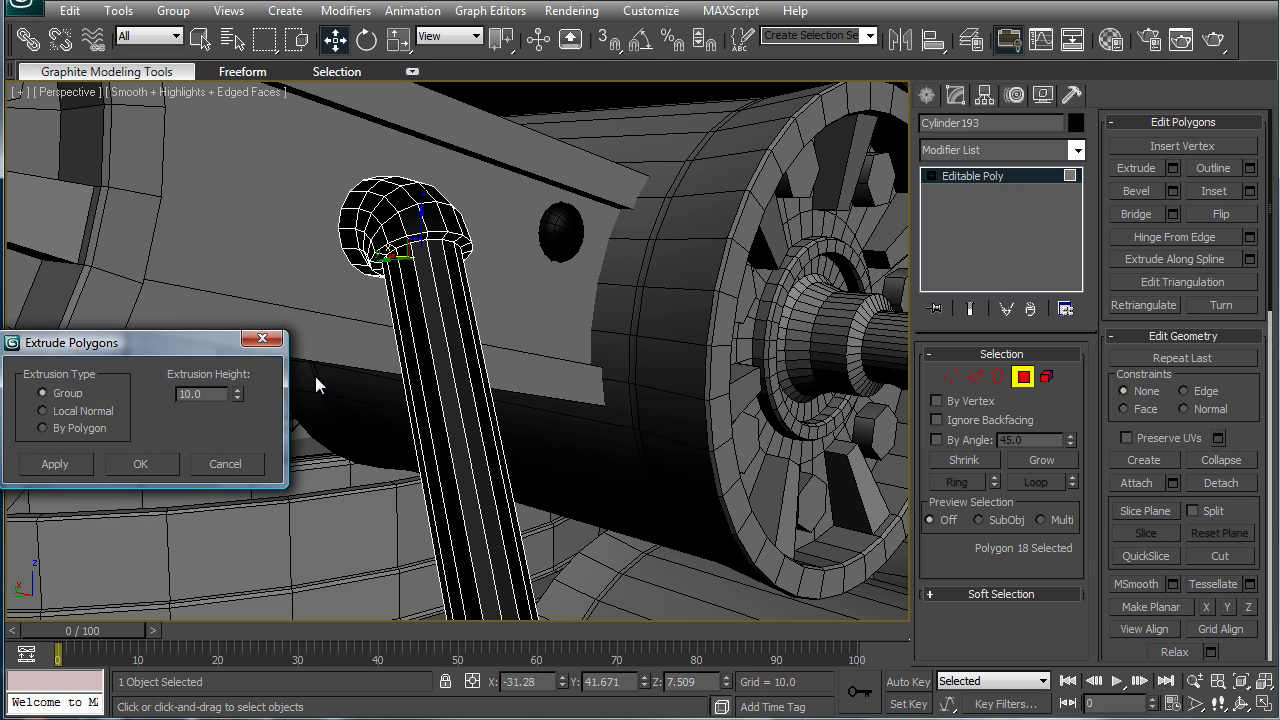
drag(240, 393, 233, 496)
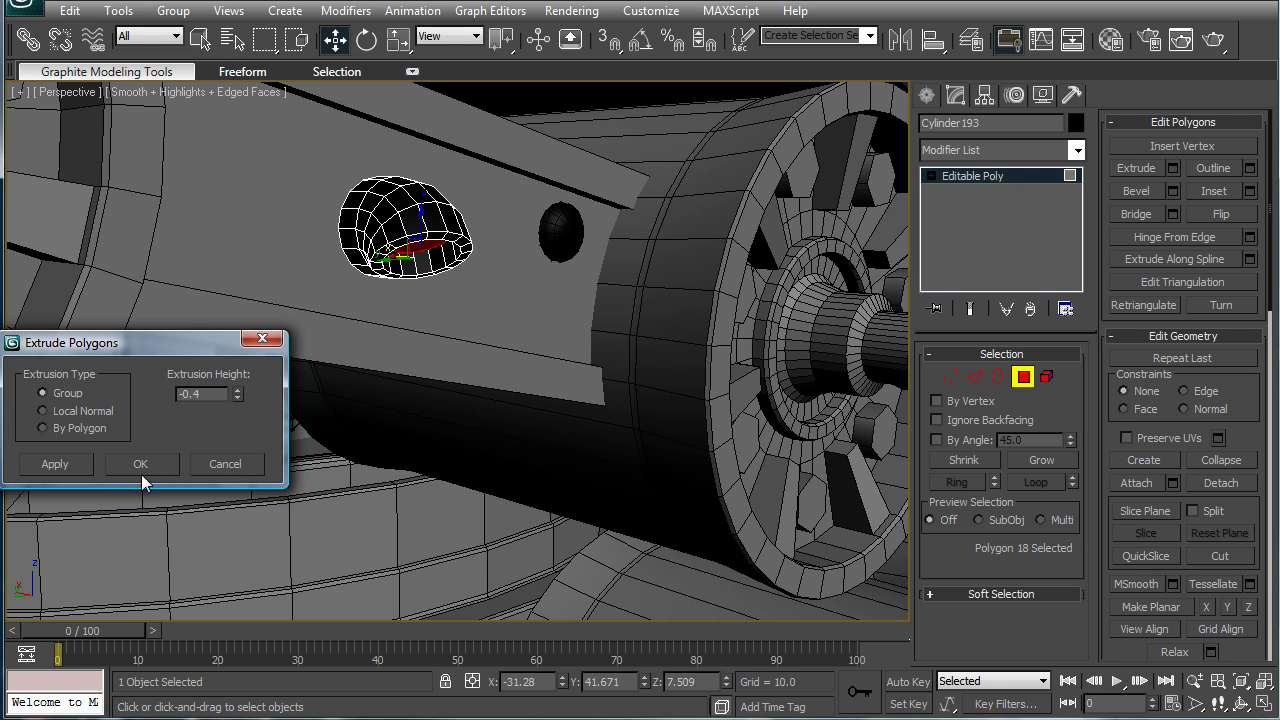
click(140, 470)
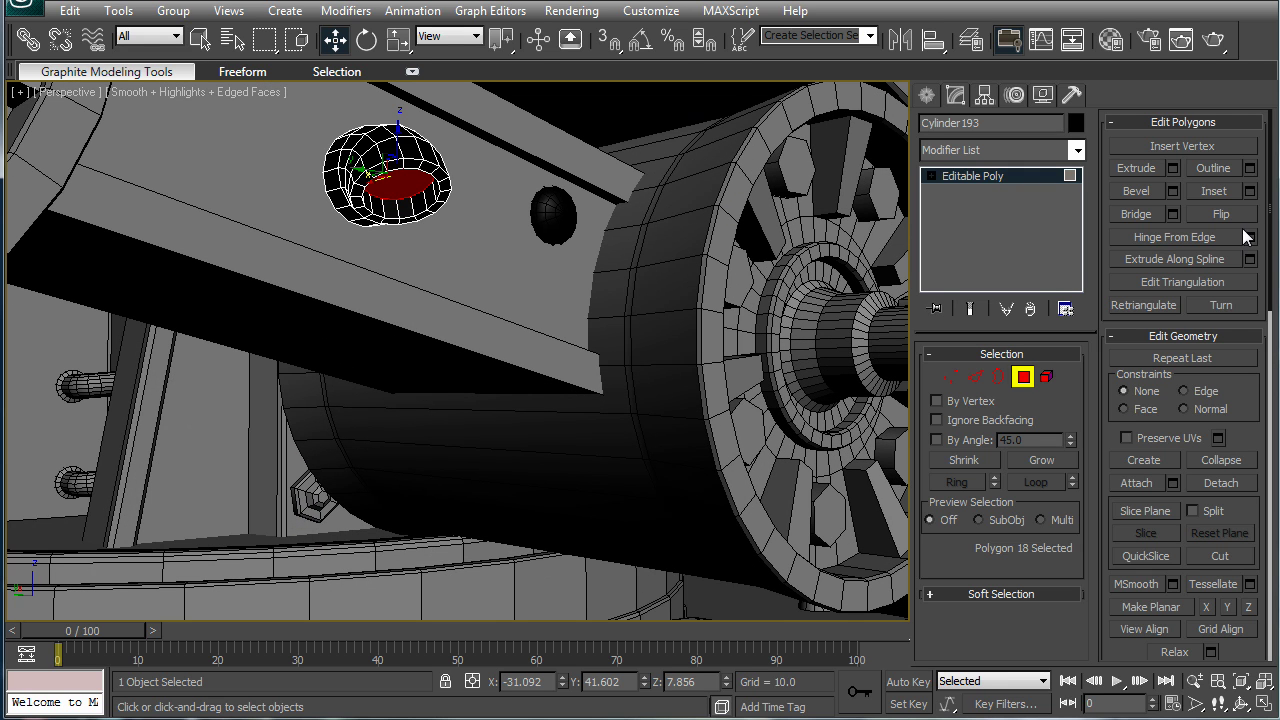
Step: Hinge the socket's recessed cap polygon from its lower inner edge by -68 degrees with 3 segments, and finish the polygon editing
click(1249, 237)
click(180, 470)
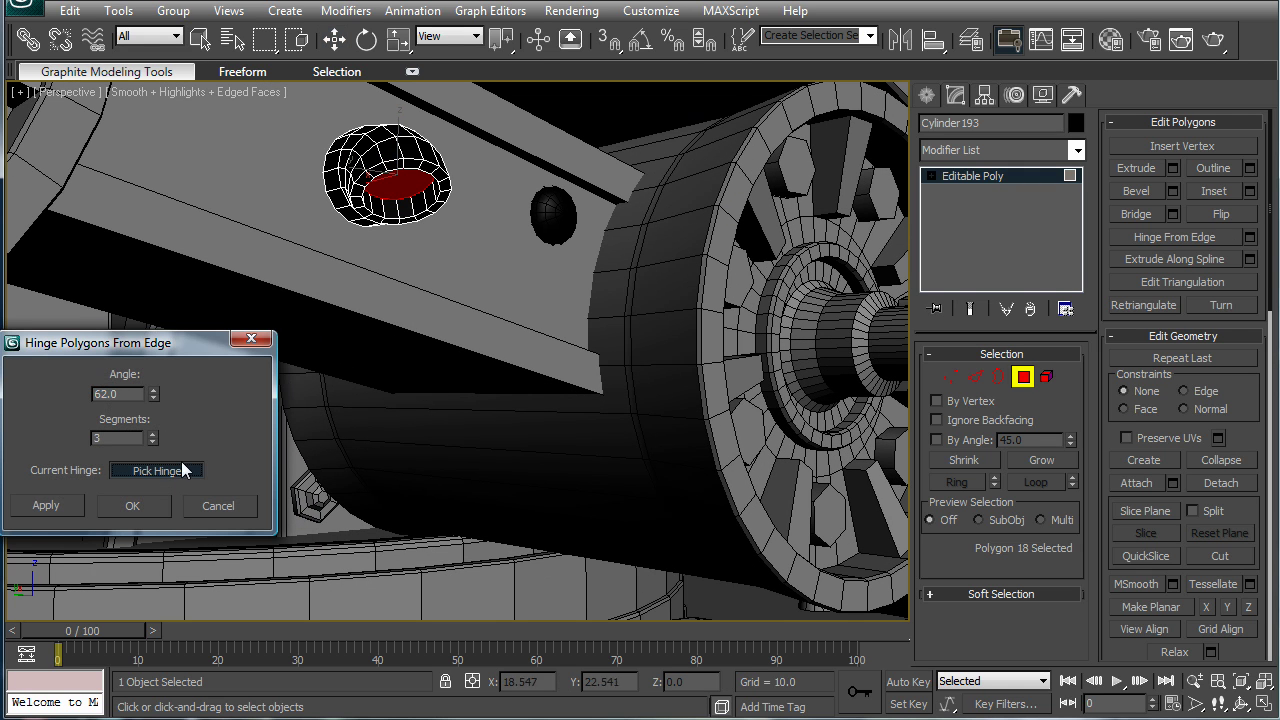
click(370, 197)
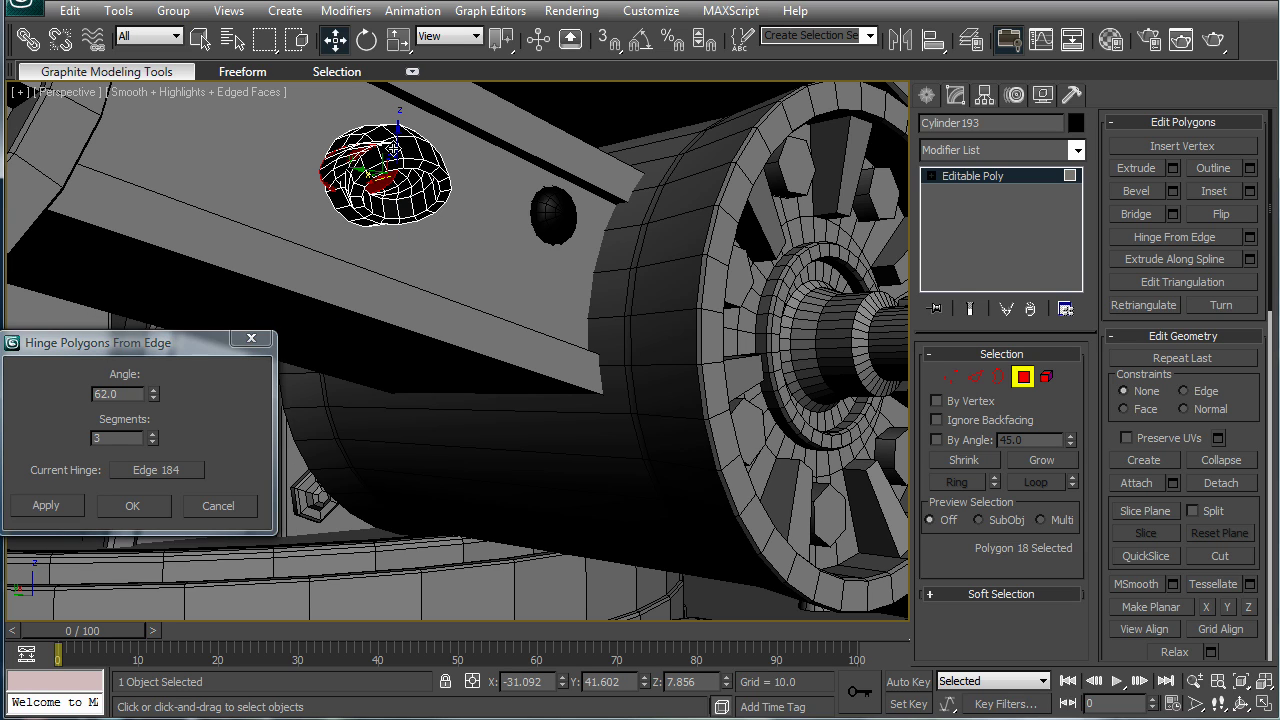
alt+middle_drag(393, 149, 303, 252)
scroll(303, 252, up, 3)
middle_drag(266, 175, 435, 350)
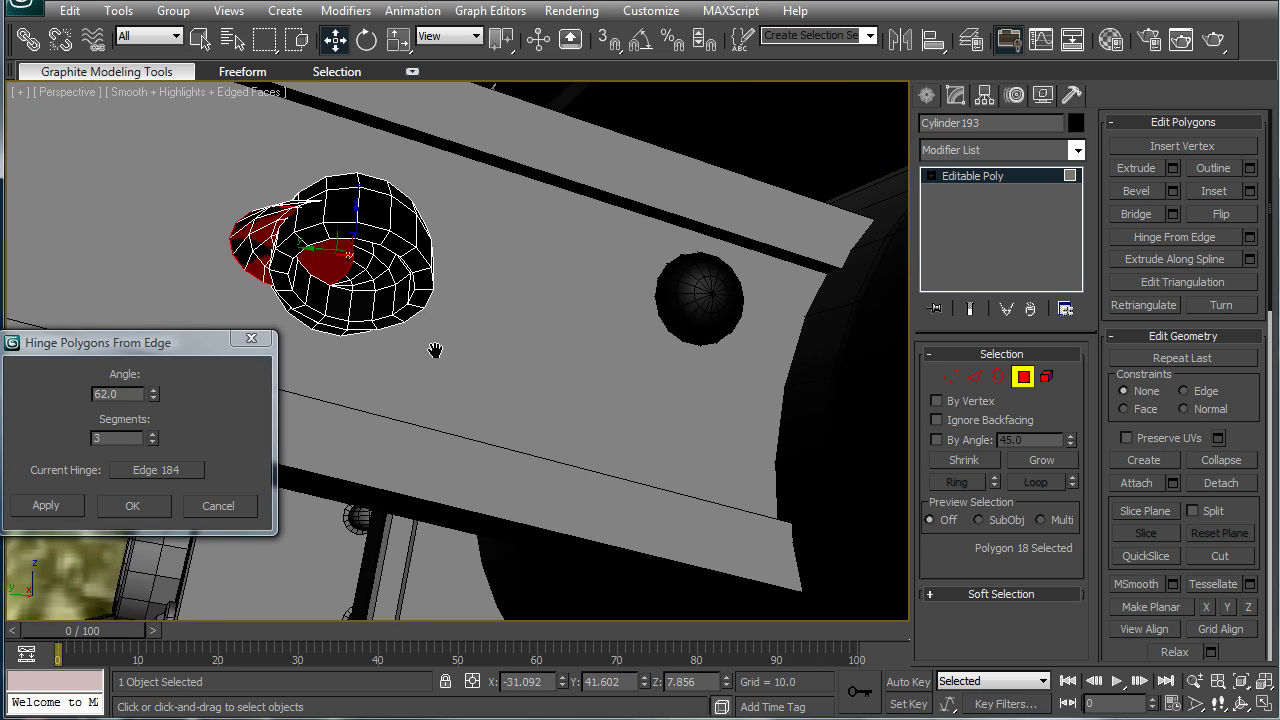
scroll(435, 350, up, 3)
click(196, 420)
click(266, 243)
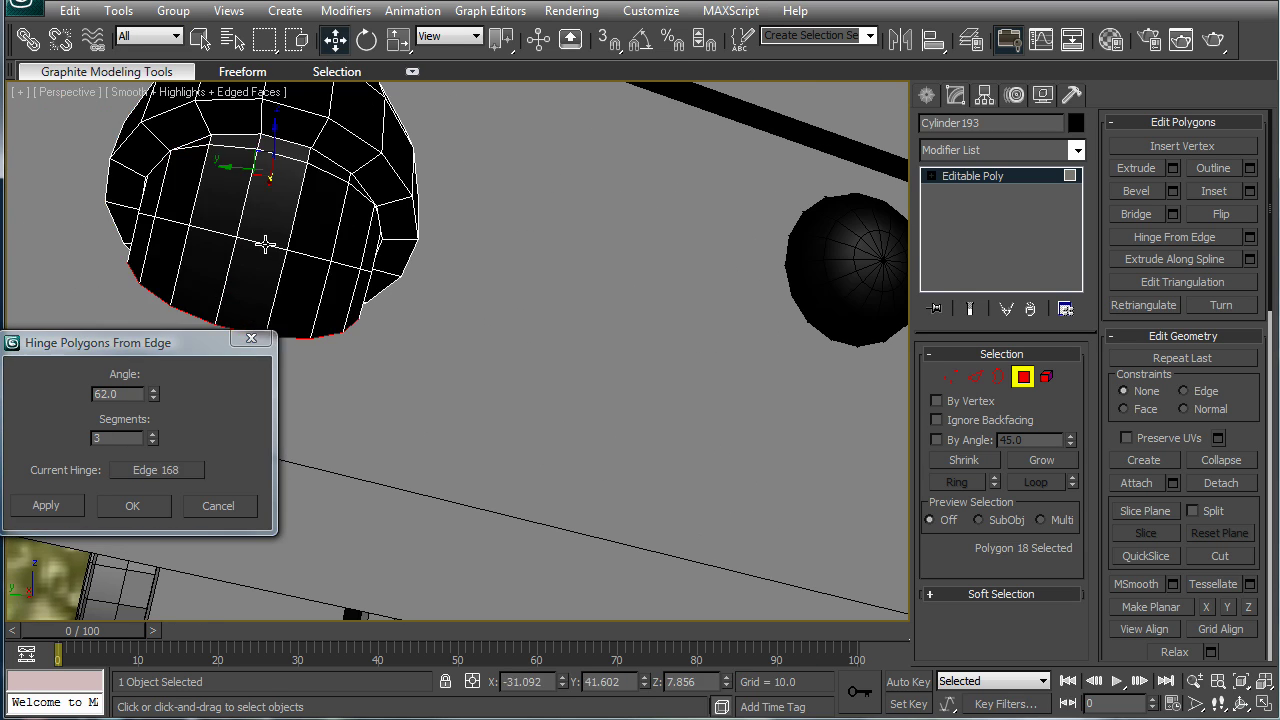
drag(153, 396, 167, 654)
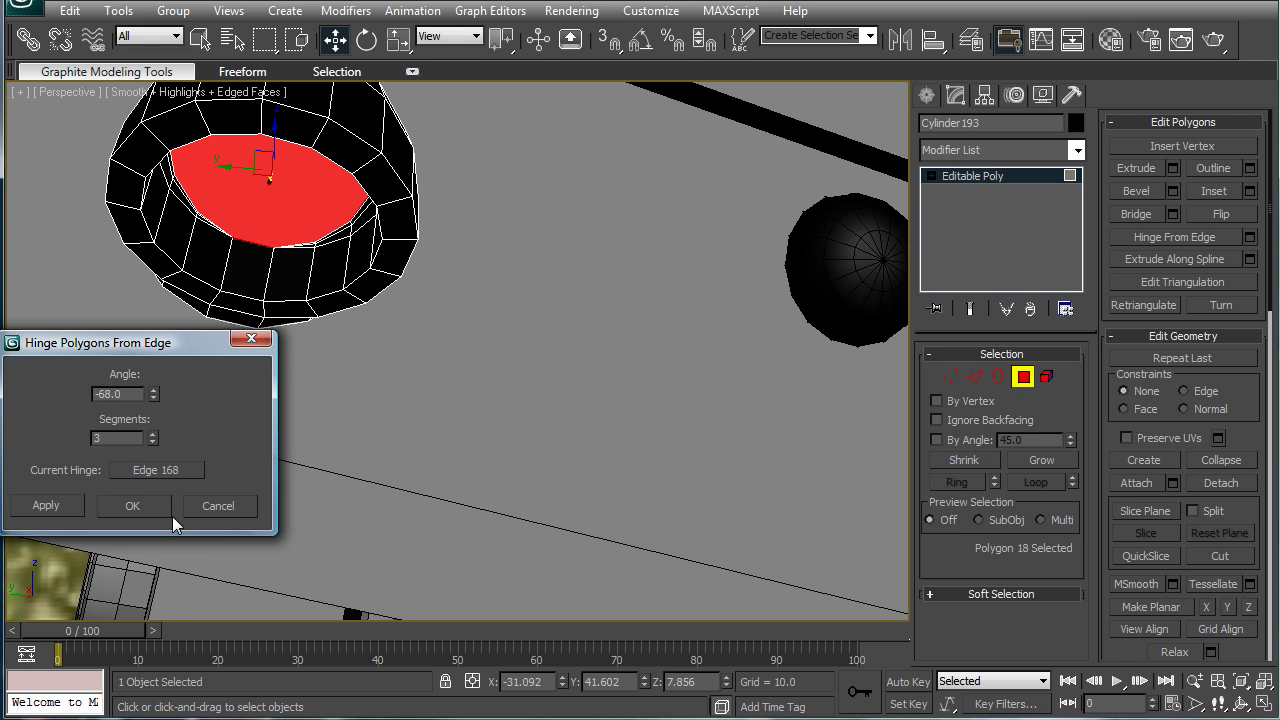
click(133, 507)
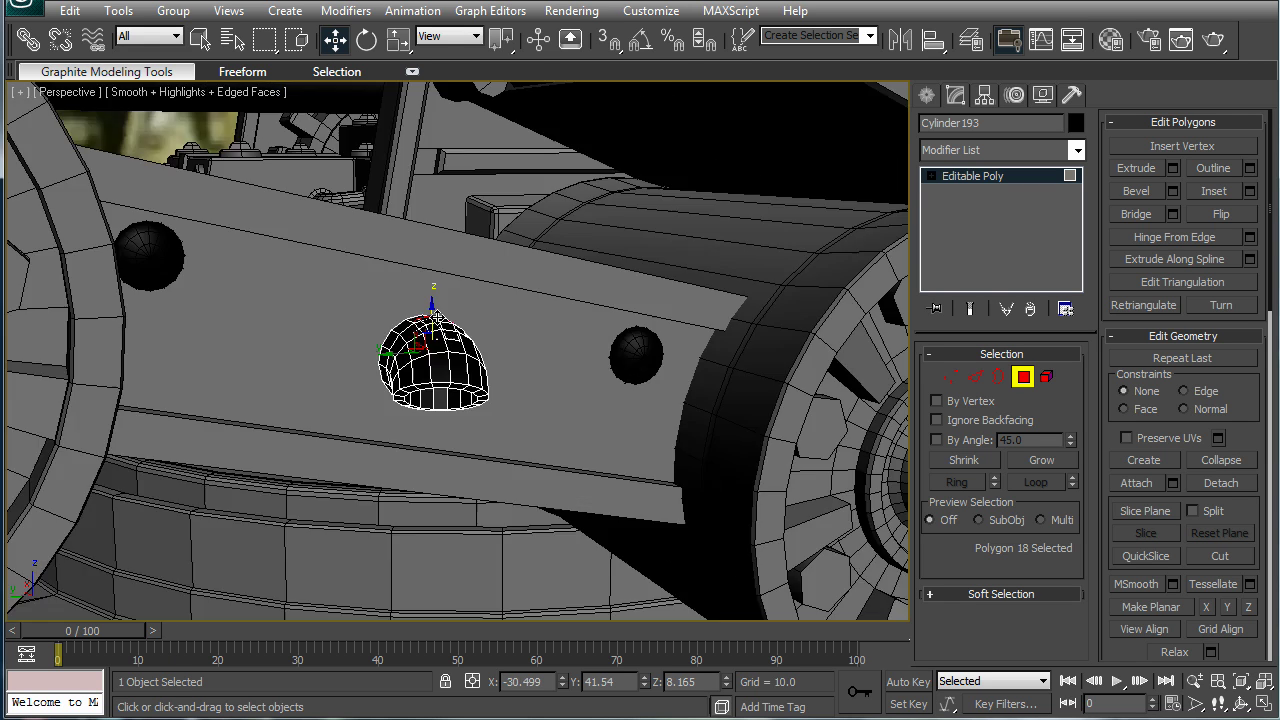
click(993, 176)
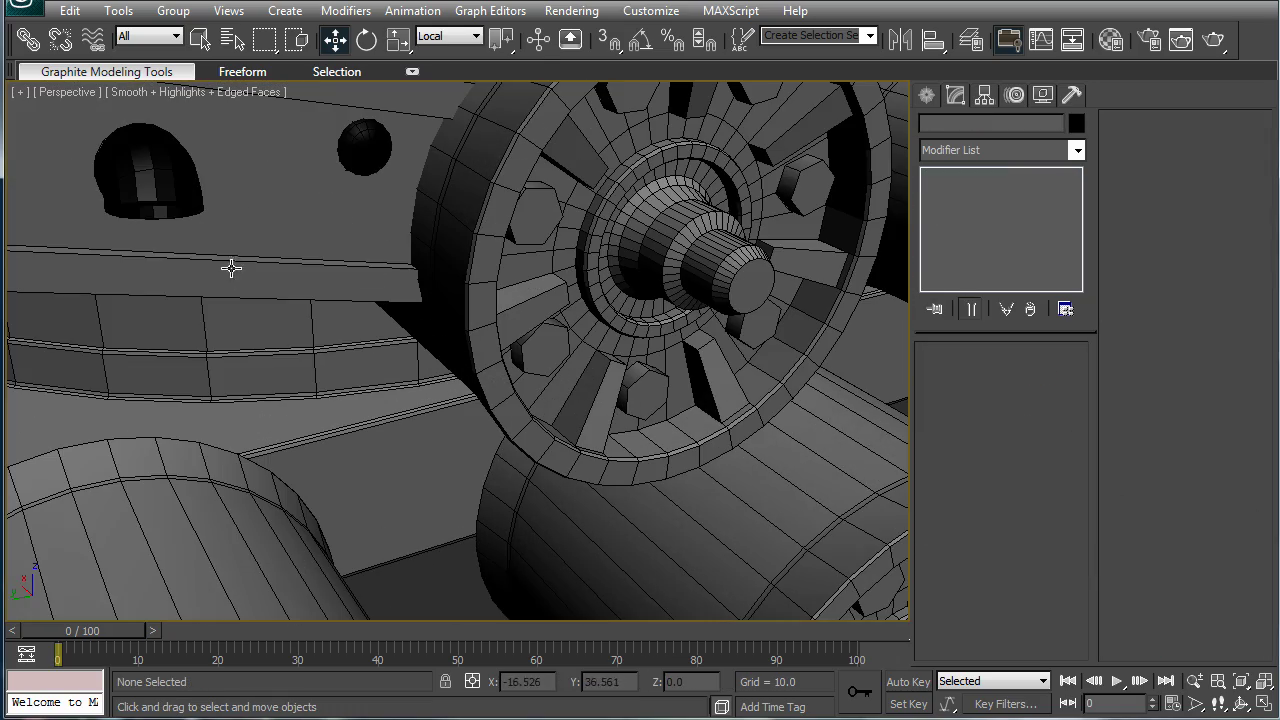
Step: Create a flat cylinder on the support's face by the socket, about 1.36 in radius and 0.22 high
click(168, 178)
middle_drag(468, 245, 597, 340)
scroll(636, 331, down, 2)
scroll(692, 198, down, 2)
click(926, 95)
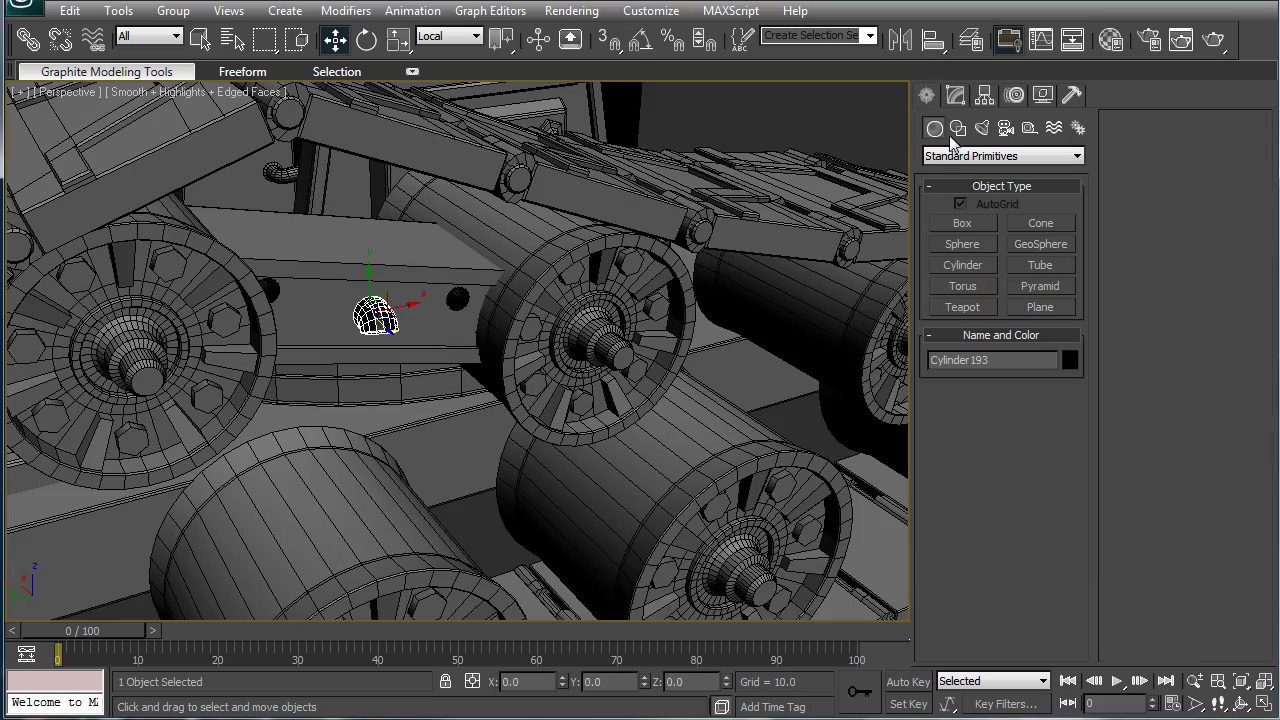
click(963, 265)
scroll(408, 390, up, 6)
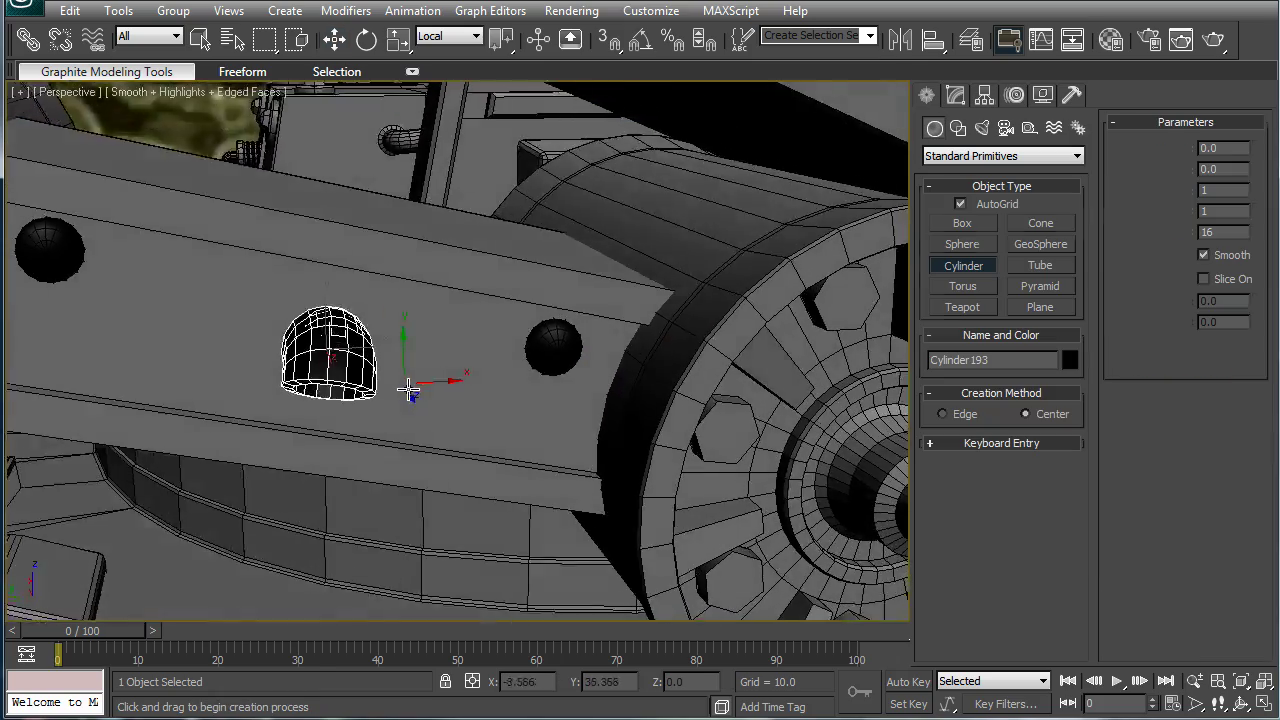
alt+middle_drag(408, 390, 402, 378)
drag(389, 322, 404, 387)
click(404, 402)
Step: Move the flat cylinder along the support's face so that it surrounds the curved socket
alt+middle_drag(449, 377, 394, 350)
key(w)
drag(373, 284, 316, 284)
alt+middle_drag(316, 285, 396, 293)
drag(343, 292, 329, 296)
Step: Set the flat cylinder's sides to 20 and change its object color from black to the custom gray
click(955, 95)
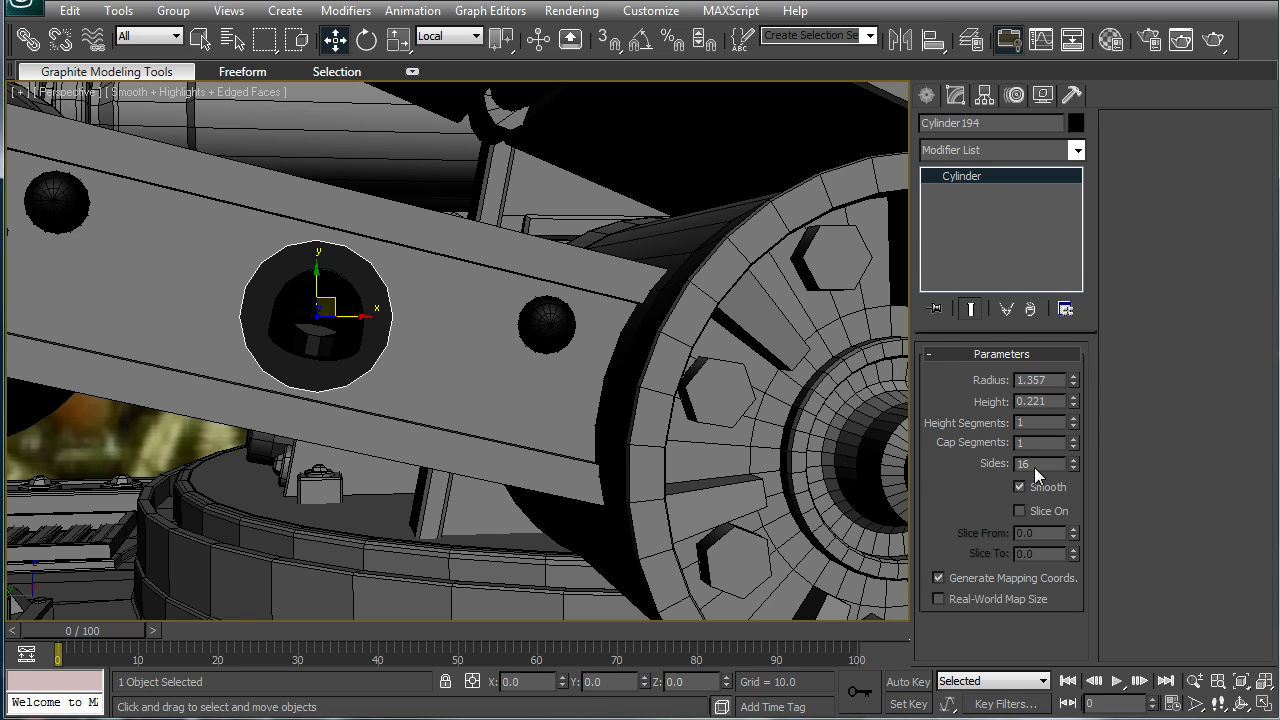
text(20)
key(Return)
mouse_move(429, 376)
alt+middle_down()
mouse_move(509, 406)
mouse_move(503, 349)
mouse_move(331, 374)
mouse_move(413, 408)
mouse_move(432, 398)
alt+middle_up()
click(1075, 124)
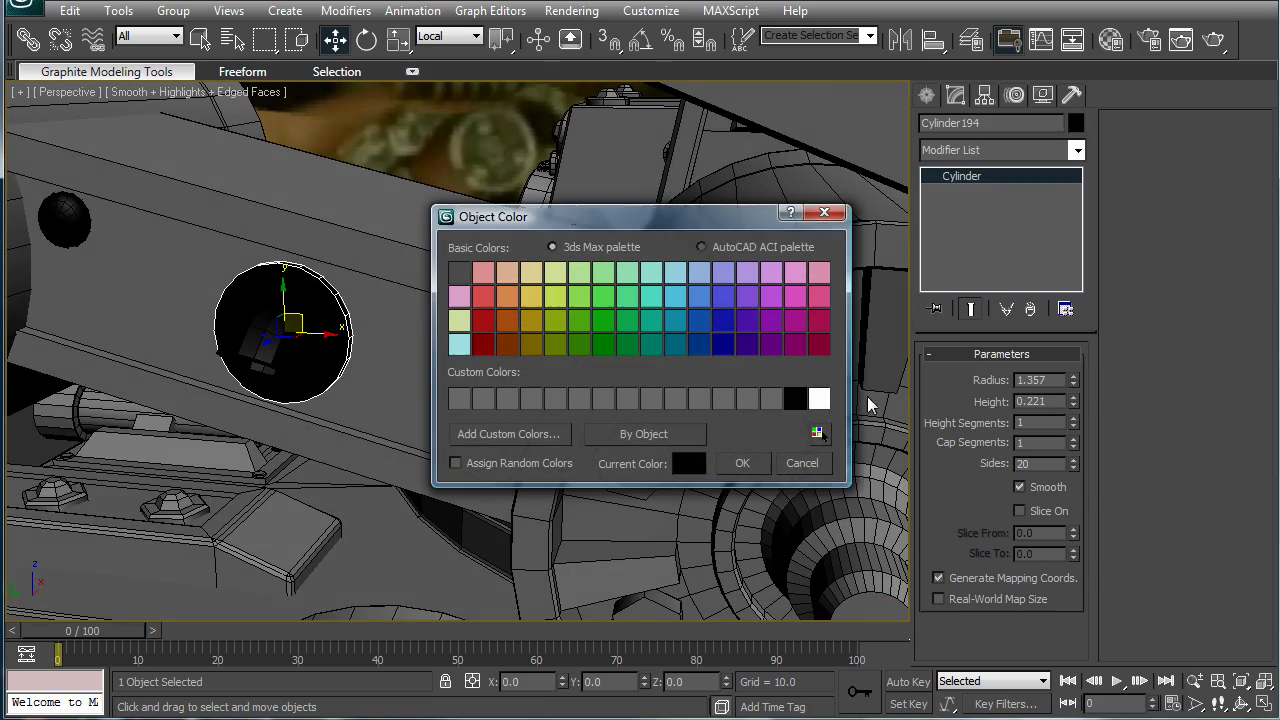
click(774, 402)
click(742, 463)
Step: Examine the ringed socket and rivets on the support from several distances and angles
scroll(637, 345, up, 10)
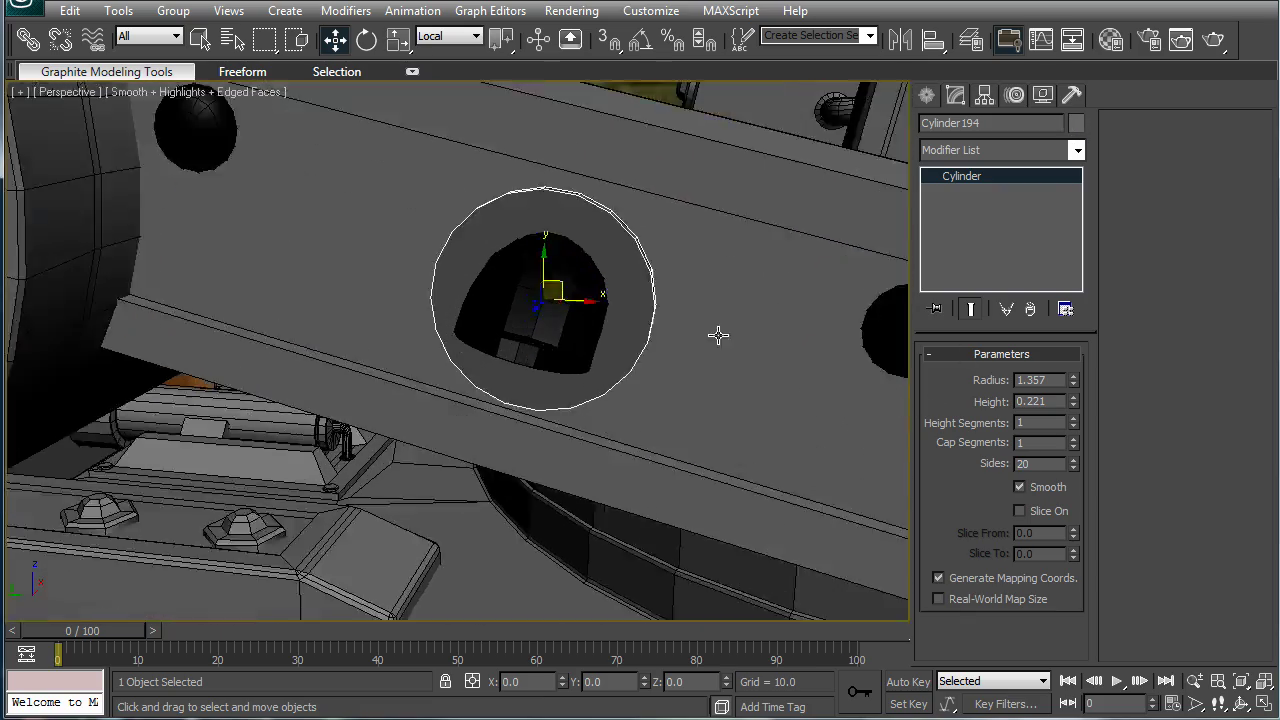
scroll(634, 360, down, 10)
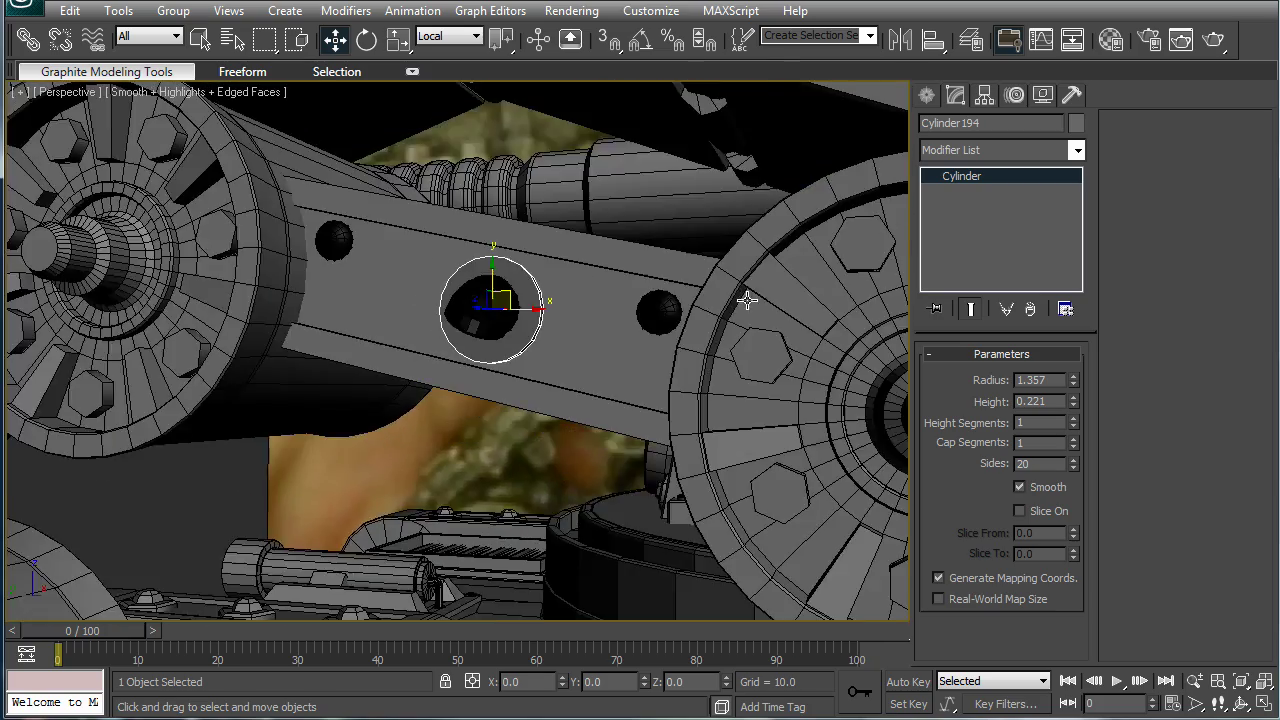
scroll(747, 300, down, 5)
alt+middle_drag(688, 340, 799, 348)
click(787, 280)
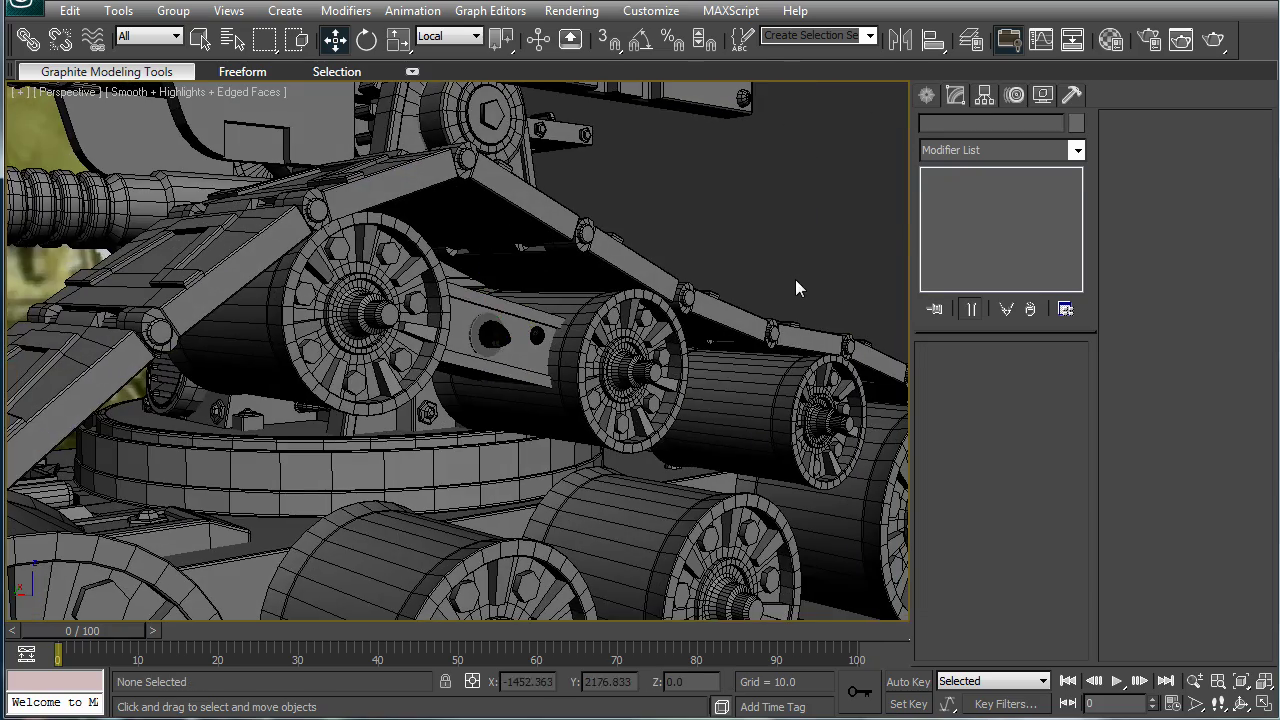
scroll(739, 282, up, 5)
scroll(751, 261, down, 5)
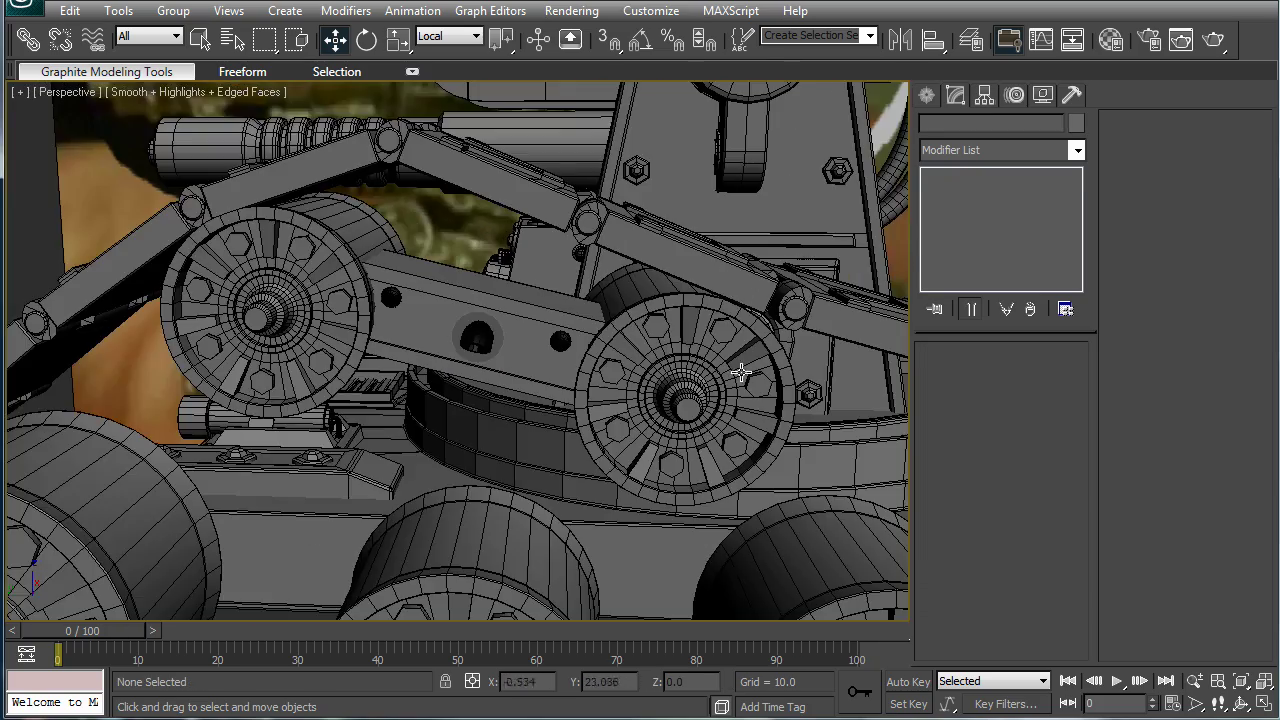
Step: Select the support beam together with its socket, ring and both rivets, and show them in the Left view
scroll(564, 285, up, 2)
scroll(564, 285, up, 2)
middle_drag(443, 240, 605, 302)
scroll(605, 302, up, 2)
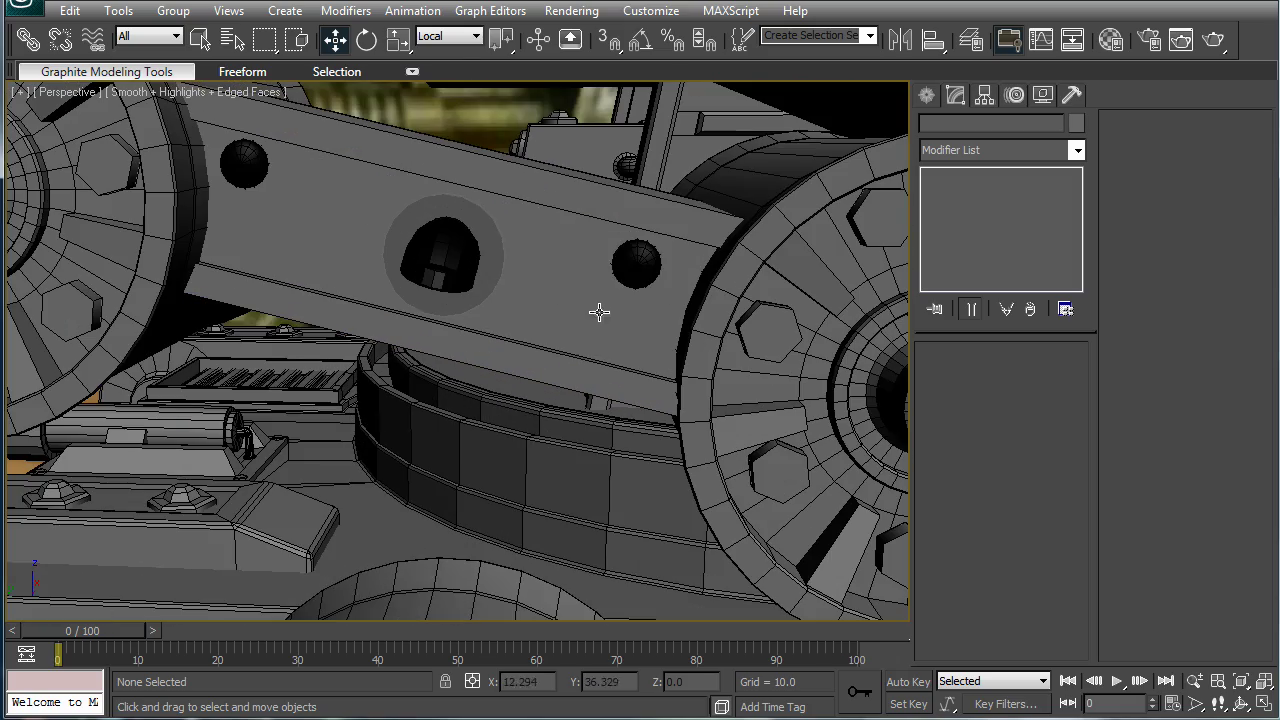
click(628, 259)
ctrl+click(470, 216)
ctrl+click(456, 253)
ctrl+click(575, 209)
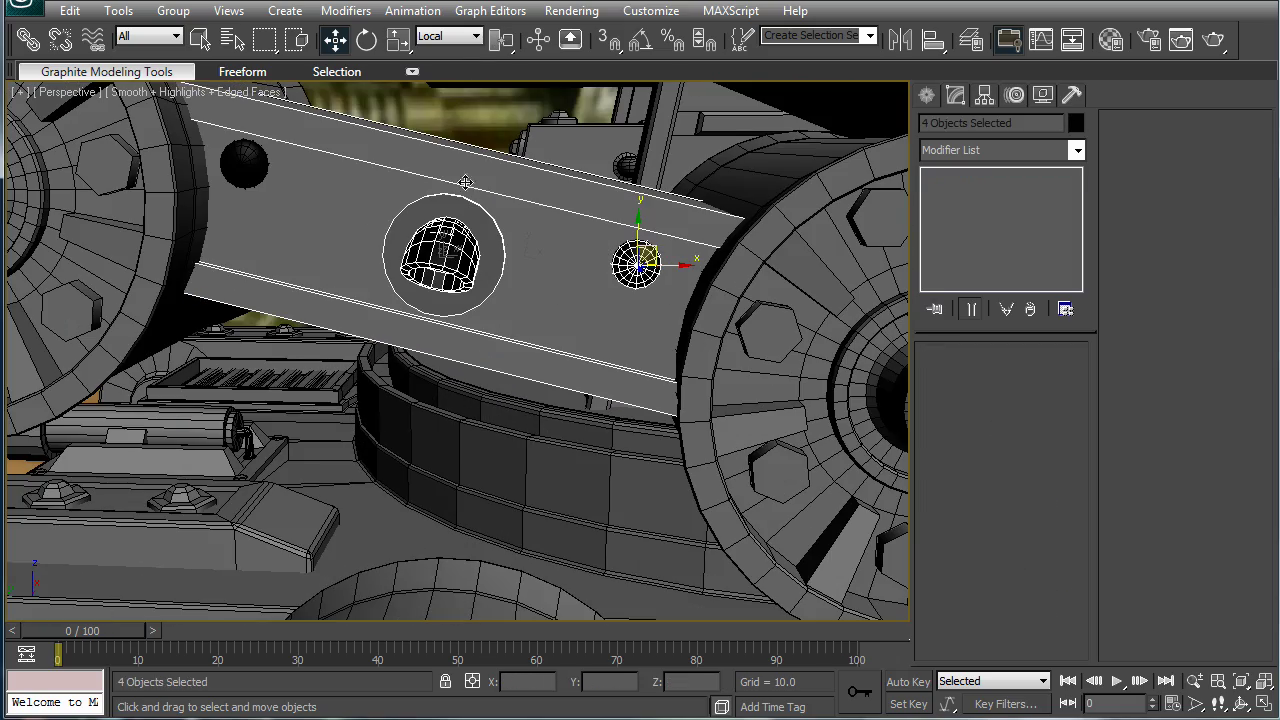
ctrl+click(255, 164)
scroll(383, 178, down, 3)
middle_drag(440, 172, 369, 170)
key(l)
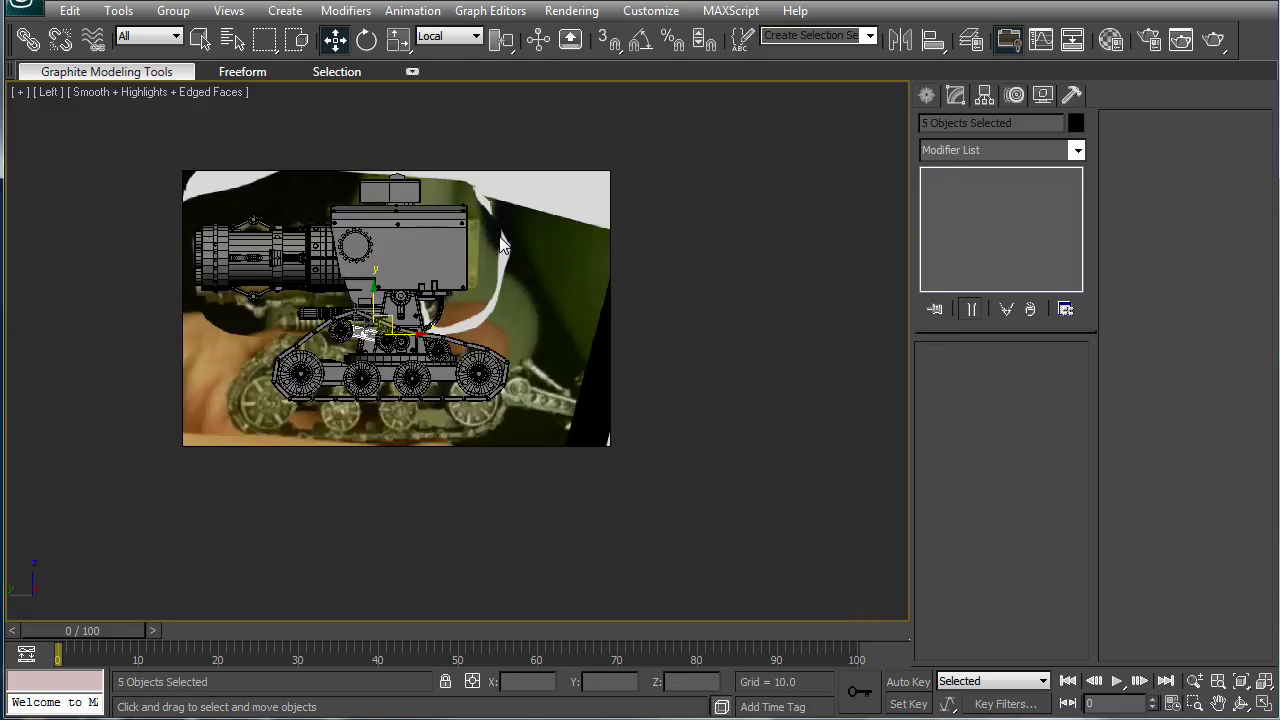
scroll(515, 257, up, 6)
scroll(309, 272, up, 2)
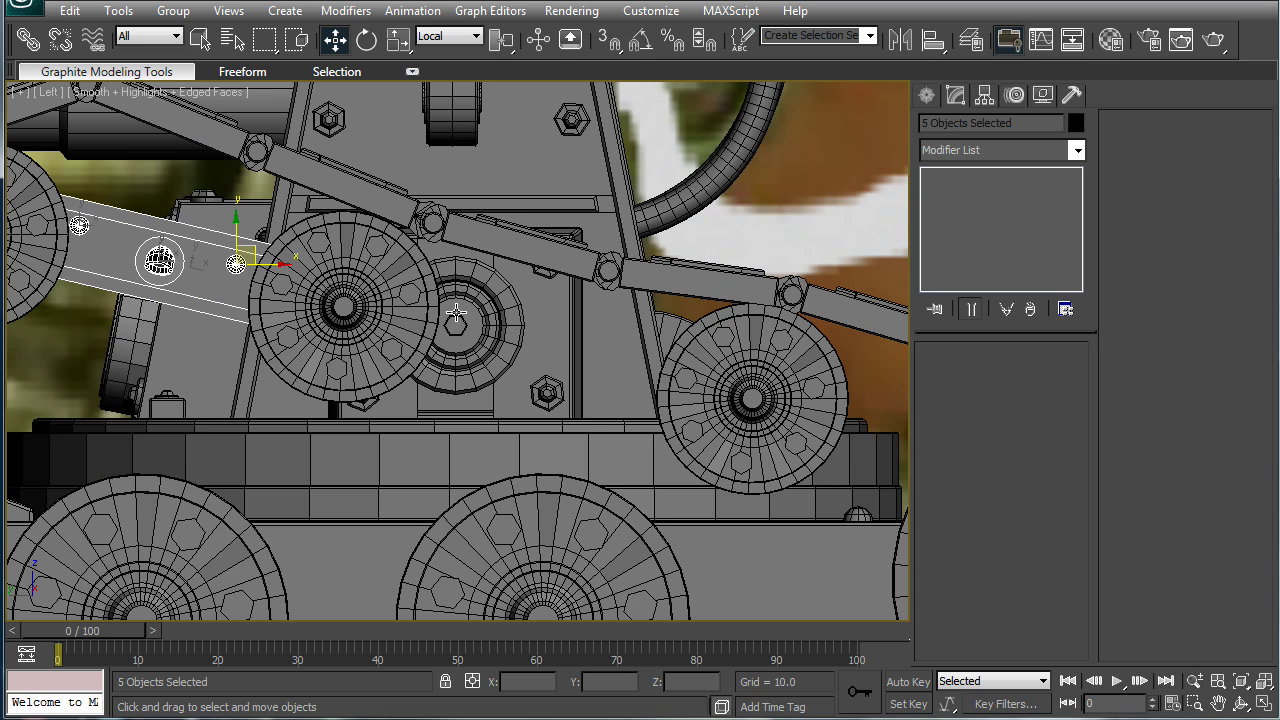
middle_drag(476, 331, 528, 335)
key(e)
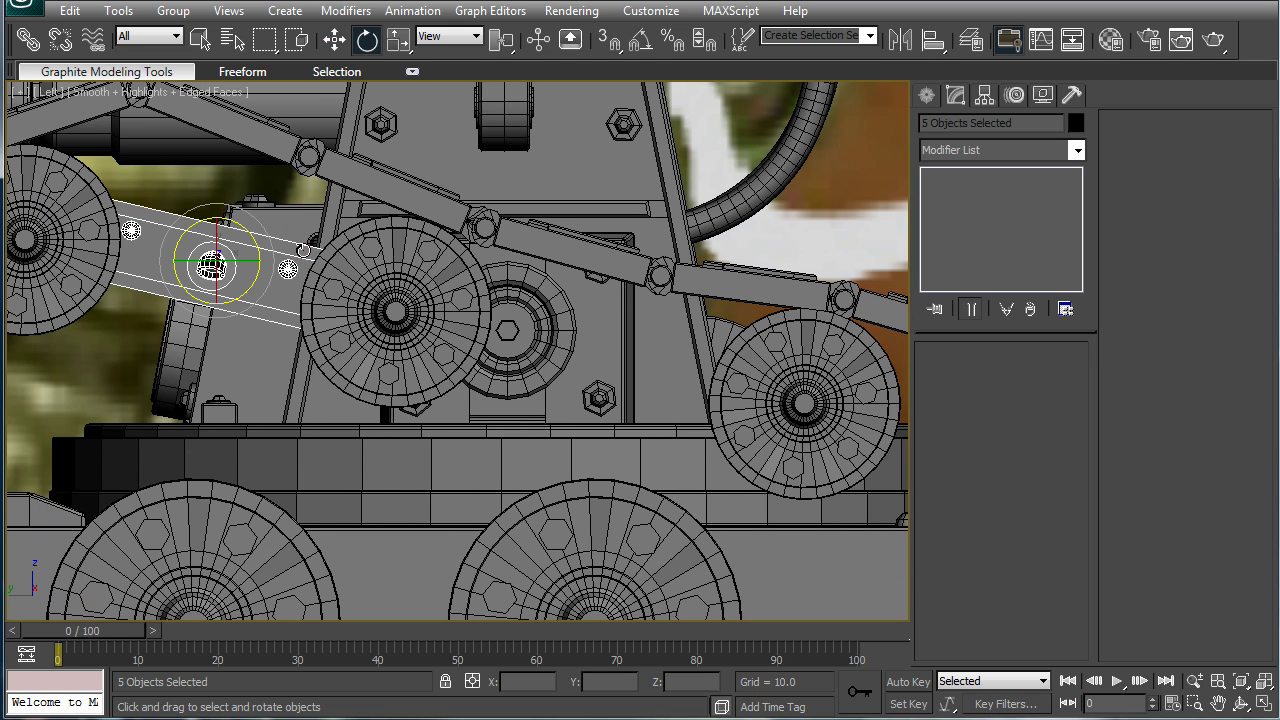
mouse_move(245, 228)
mouse_down()
mouse_move(600, 322)
mouse_move(655, 176)
mouse_move(653, 214)
mouse_up()
key(w)
click(731, 437)
Step: Use the View coordinate system and copy the five selected objects into the gap between the second and third upper rollers
click(446, 38)
scroll(446, 60, up, 2)
click(446, 72)
mouse_move(230, 236)
mouse_down()
mouse_move(520, 320)
mouse_move(624, 333)
mouse_up()
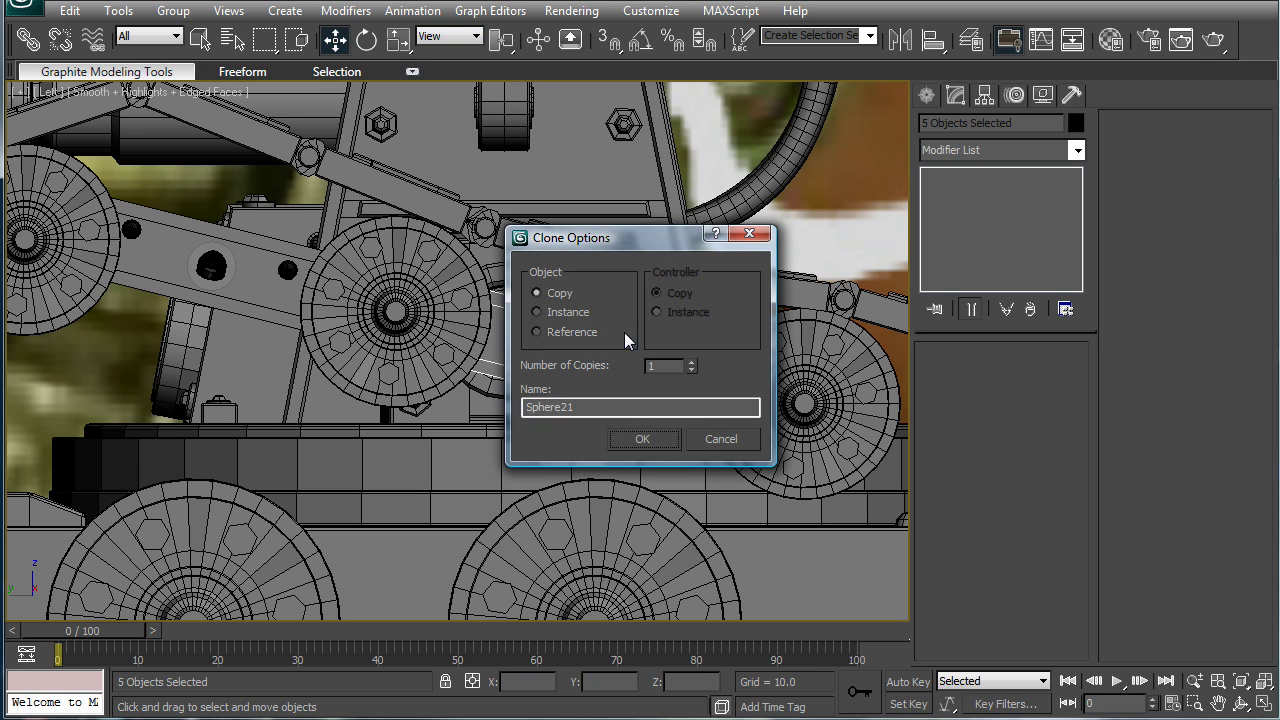
click(651, 438)
Step: Examine the copied support's fit between the upper rollers in the side view
middle_drag(736, 337, 402, 220)
scroll(405, 222, down, 4)
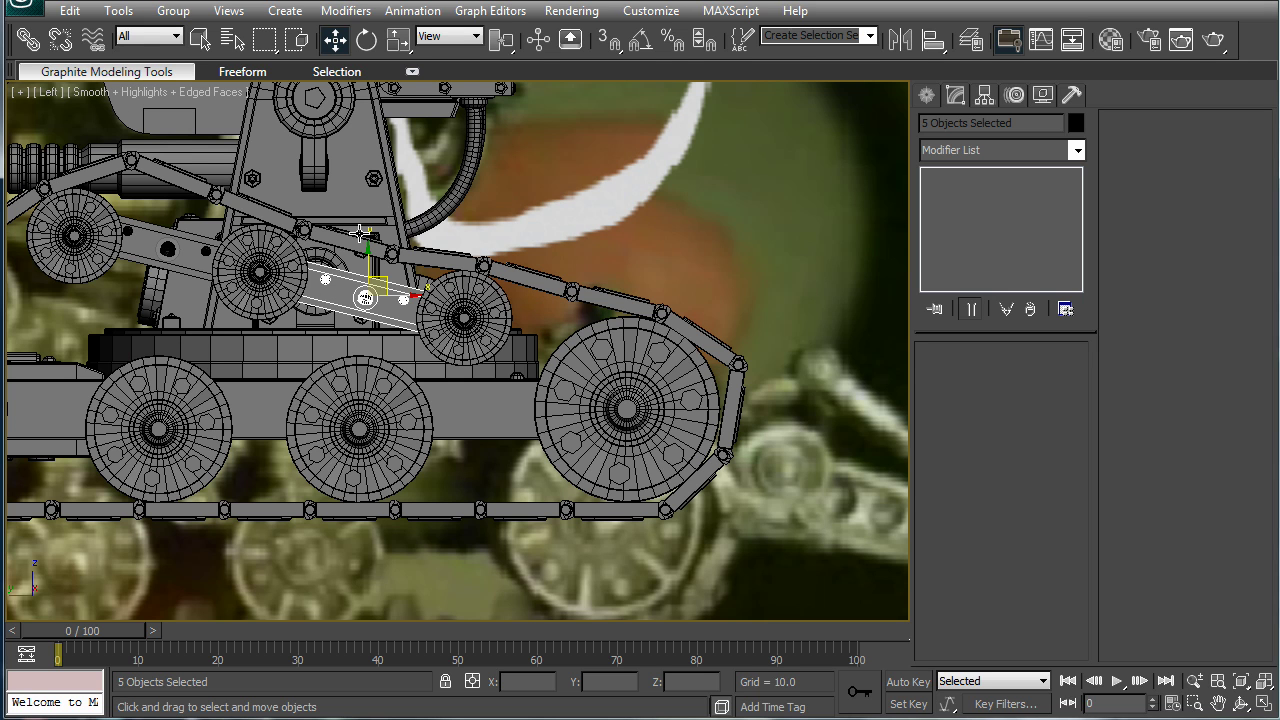
middle_drag(411, 290, 500, 277)
scroll(503, 320, up, 4)
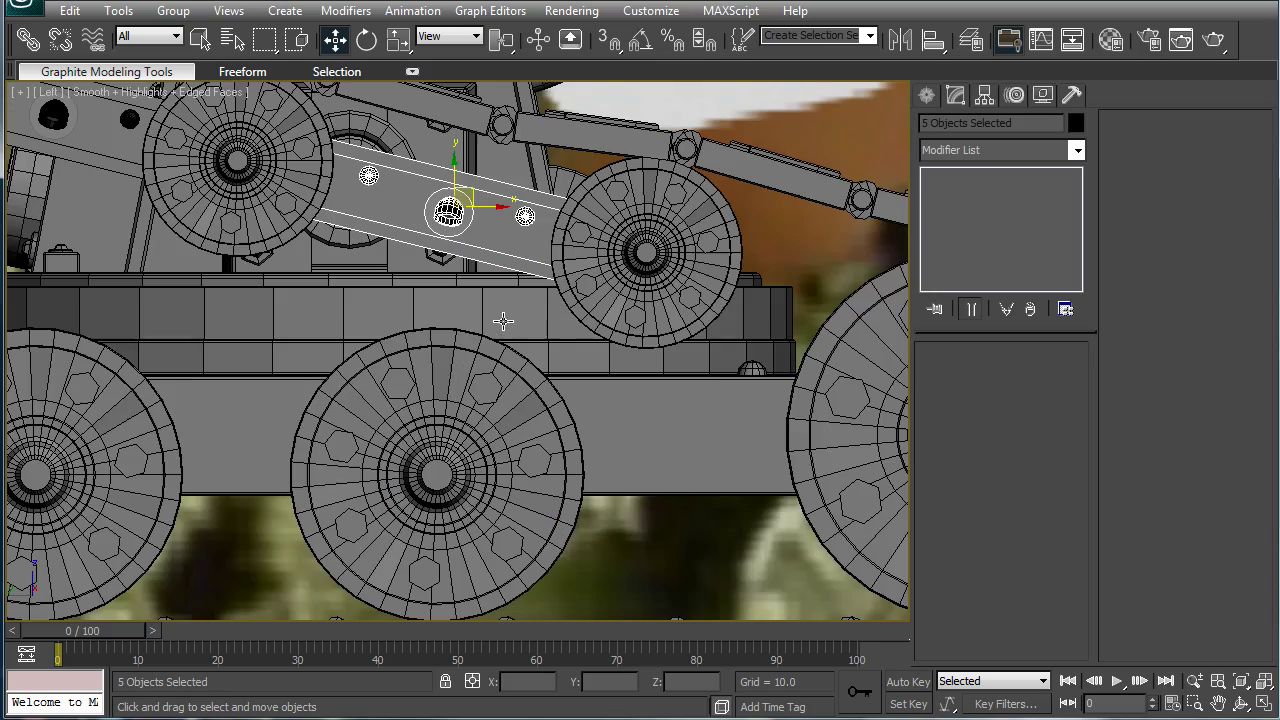
scroll(474, 374, down, 2)
middle_drag(446, 342, 497, 375)
scroll(497, 375, down, 2)
click(743, 178)
scroll(691, 246, up, 2)
Step: Create a 20-sided cylinder with a radius of about 2.09 on the underside of the original support beam
click(926, 94)
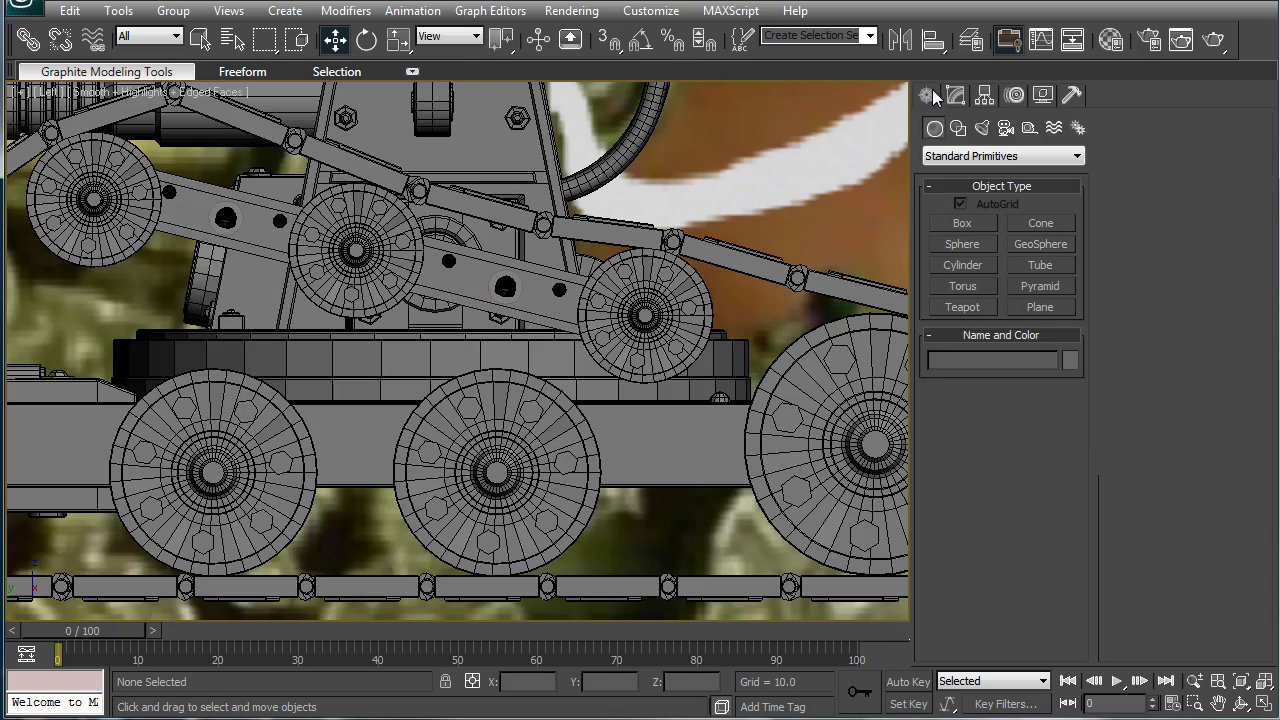
click(962, 262)
key(p)
scroll(445, 388, down, 2)
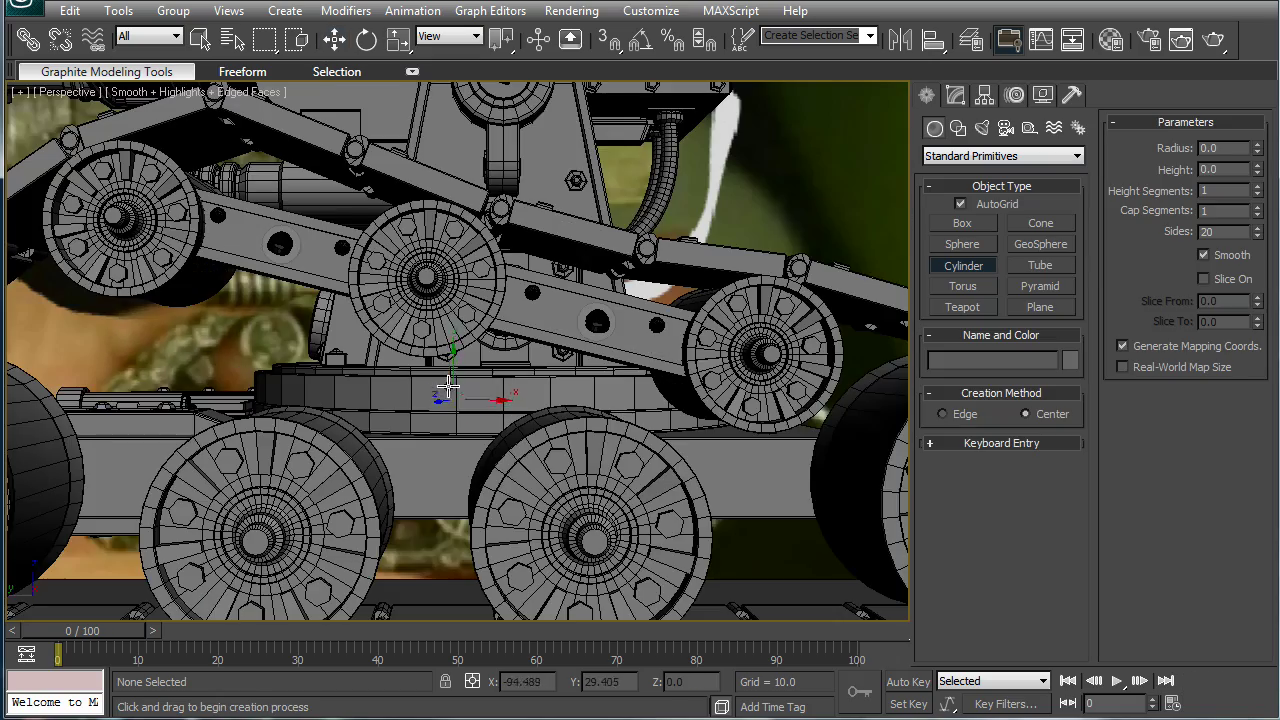
alt+middle_drag(443, 386, 550, 440)
scroll(610, 290, up, 3)
middle_drag(610, 290, 589, 455)
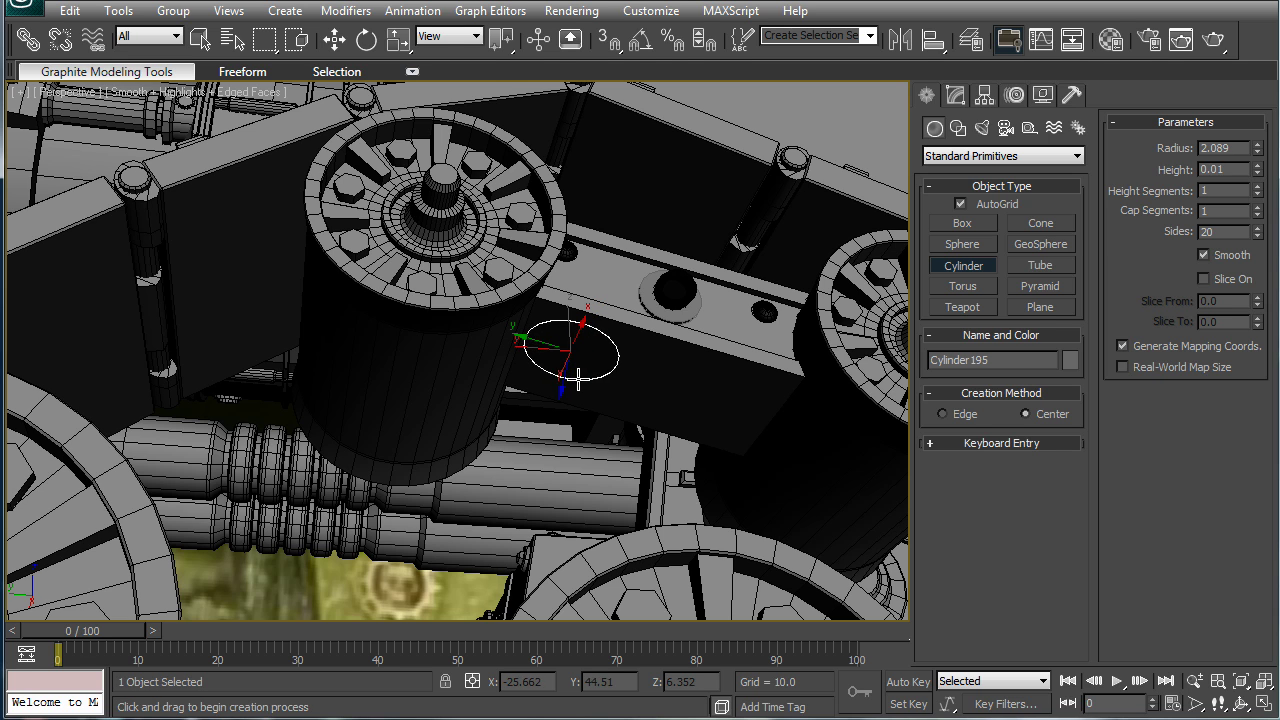
Step: Move and rotate the new cylinder so that it slopes diagonally down from beneath the original support beam
key(e)
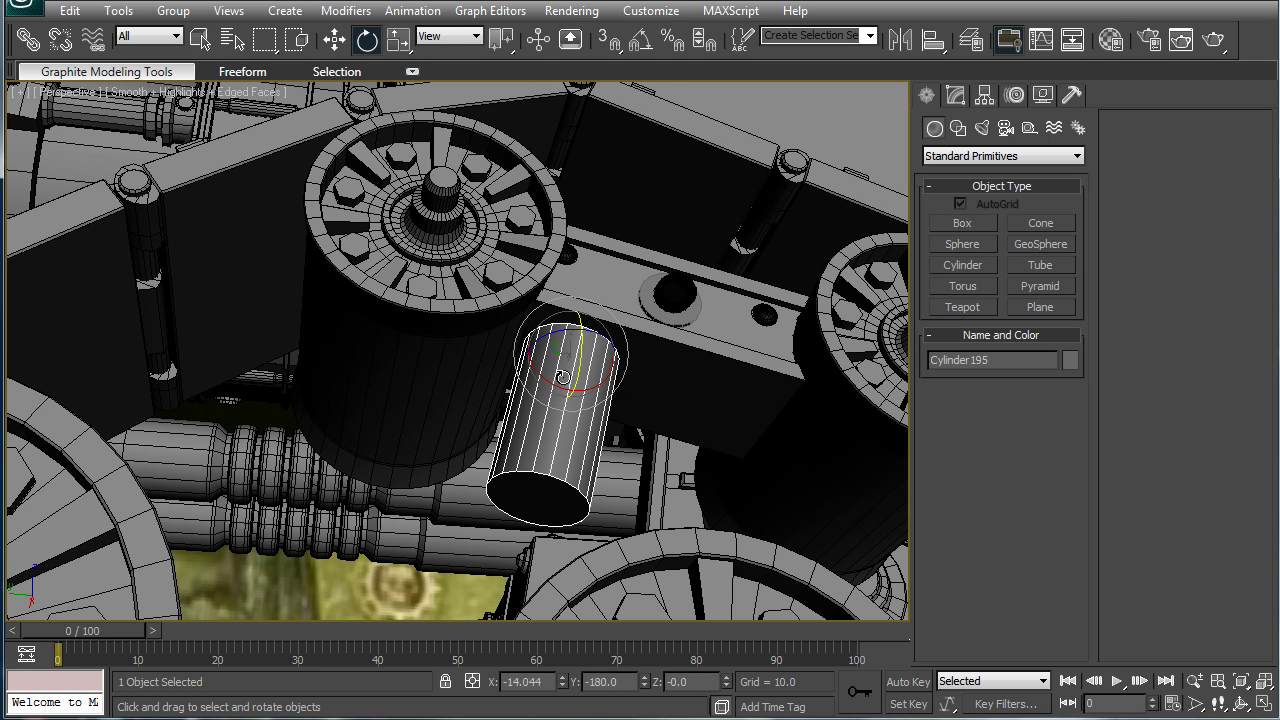
drag(540, 383, 573, 345)
key(w)
key(ctrl+z)
alt+middle_drag(574, 354, 617, 364)
drag(519, 476, 542, 458)
middle_drag(542, 470, 572, 356)
scroll(664, 480, down, 5)
scroll(572, 356, up, 5)
scroll(570, 293, up, 2)
middle_drag(570, 293, 521, 479)
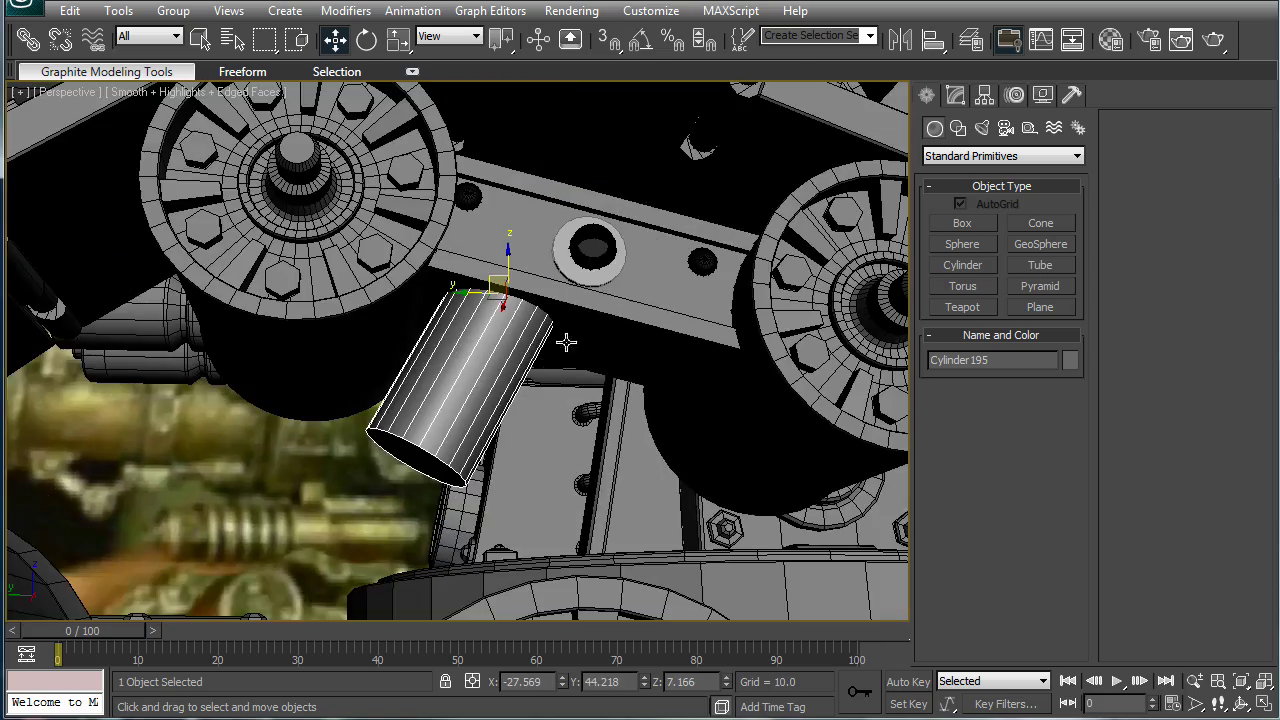
key(e)
drag(530, 325, 457, 326)
scroll(457, 326, down, 3)
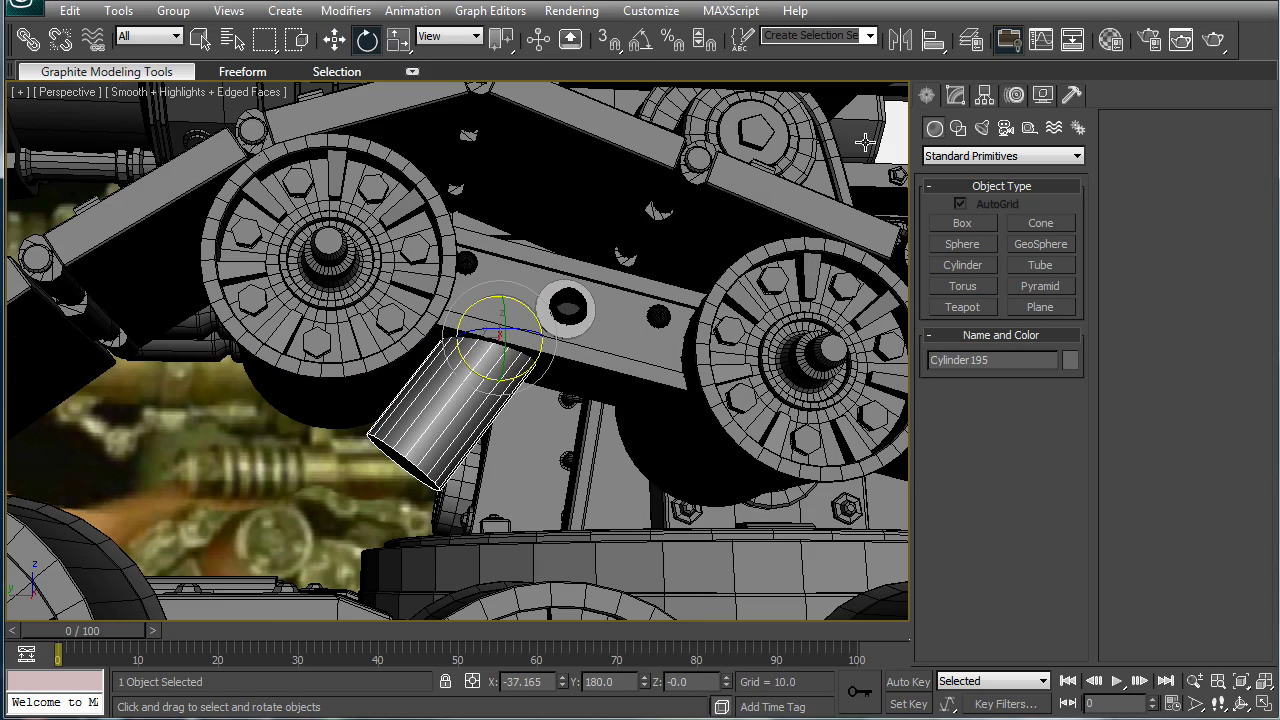
Step: Convert the sloping cylinder to an Editable Poly
click(953, 95)
right_click(1002, 228)
click(1030, 305)
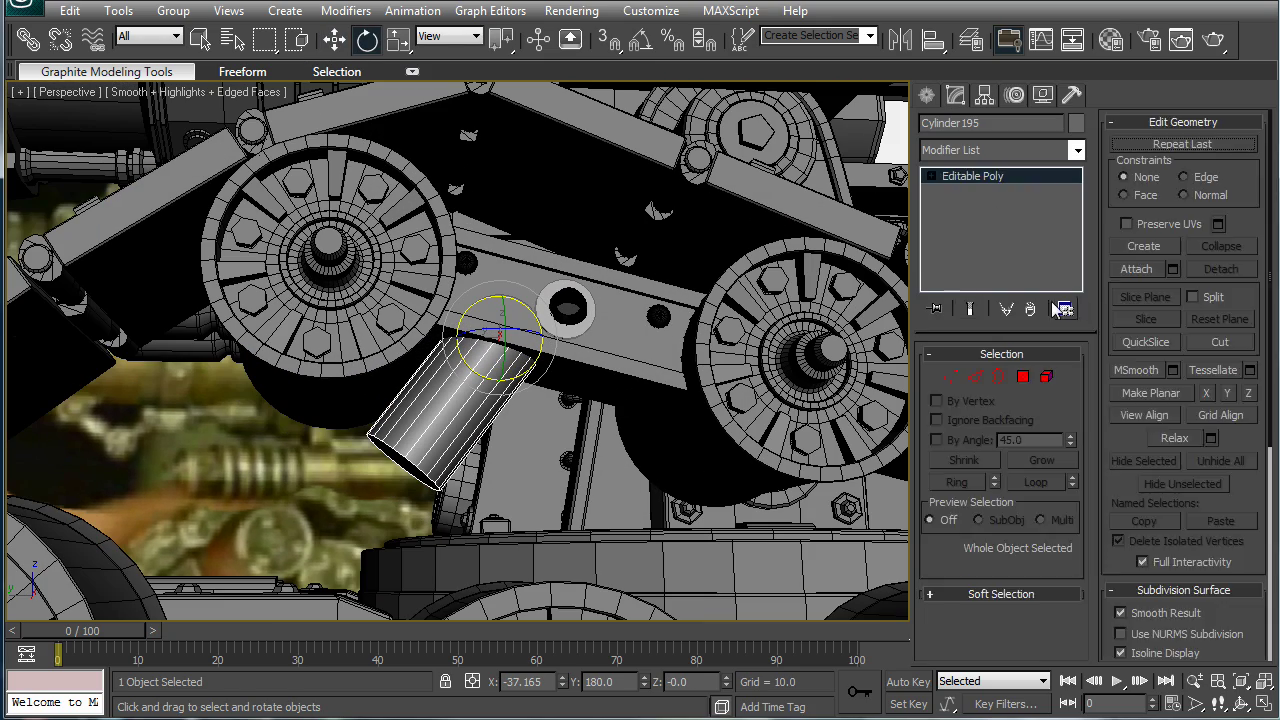
Step: Inset the sloping cylinder's lower cap polygon as a group by 0.65
click(1023, 377)
alt+middle_drag(615, 440, 685, 342)
click(489, 278)
scroll(489, 278, up, 4)
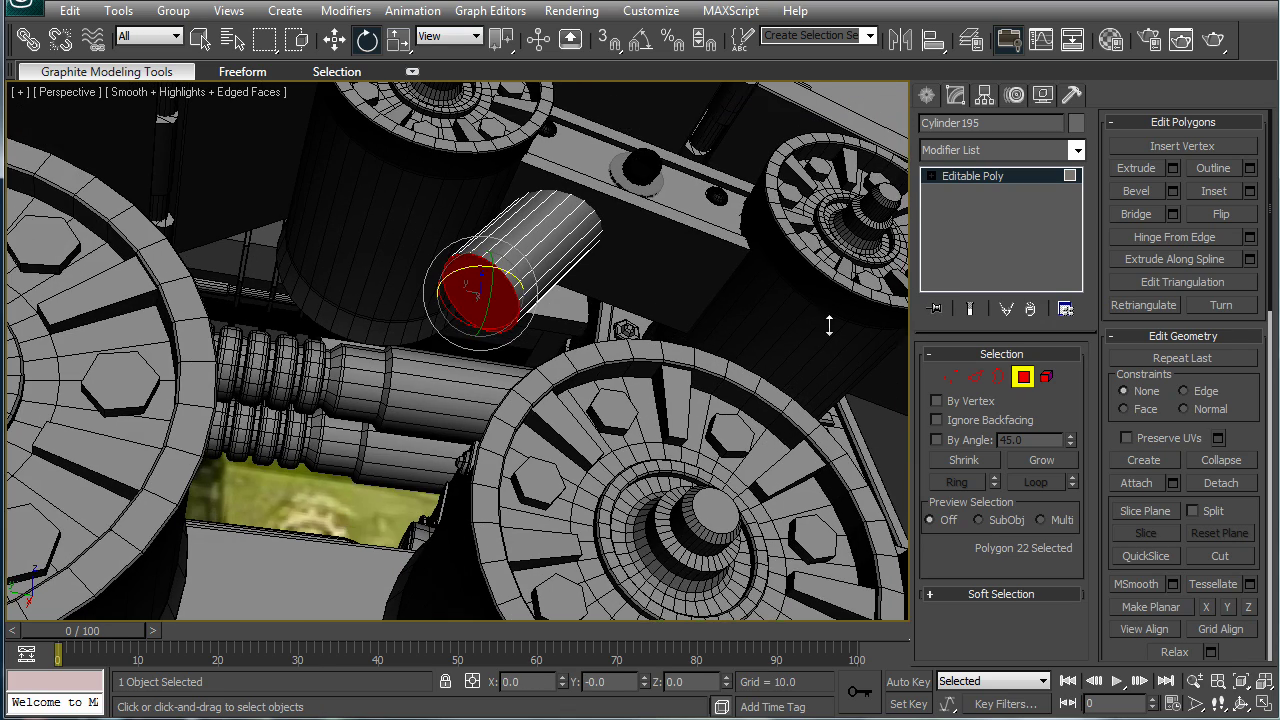
click(1250, 190)
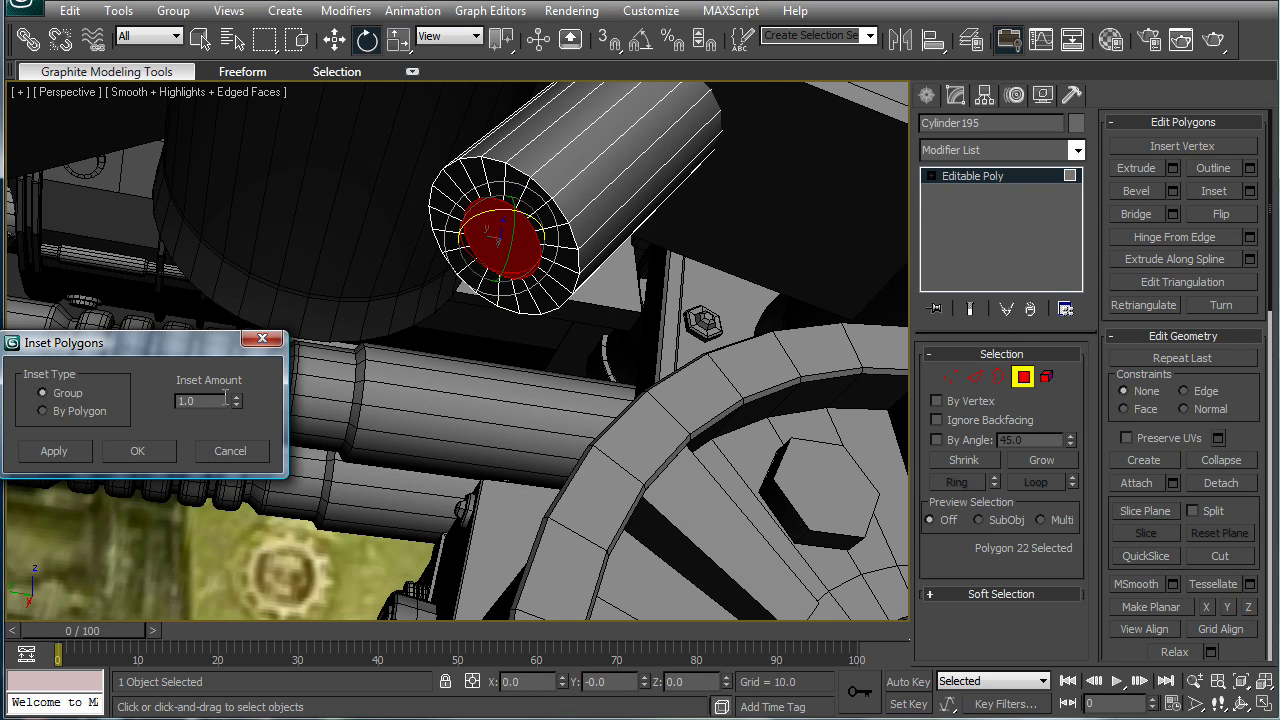
drag(237, 404, 257, 434)
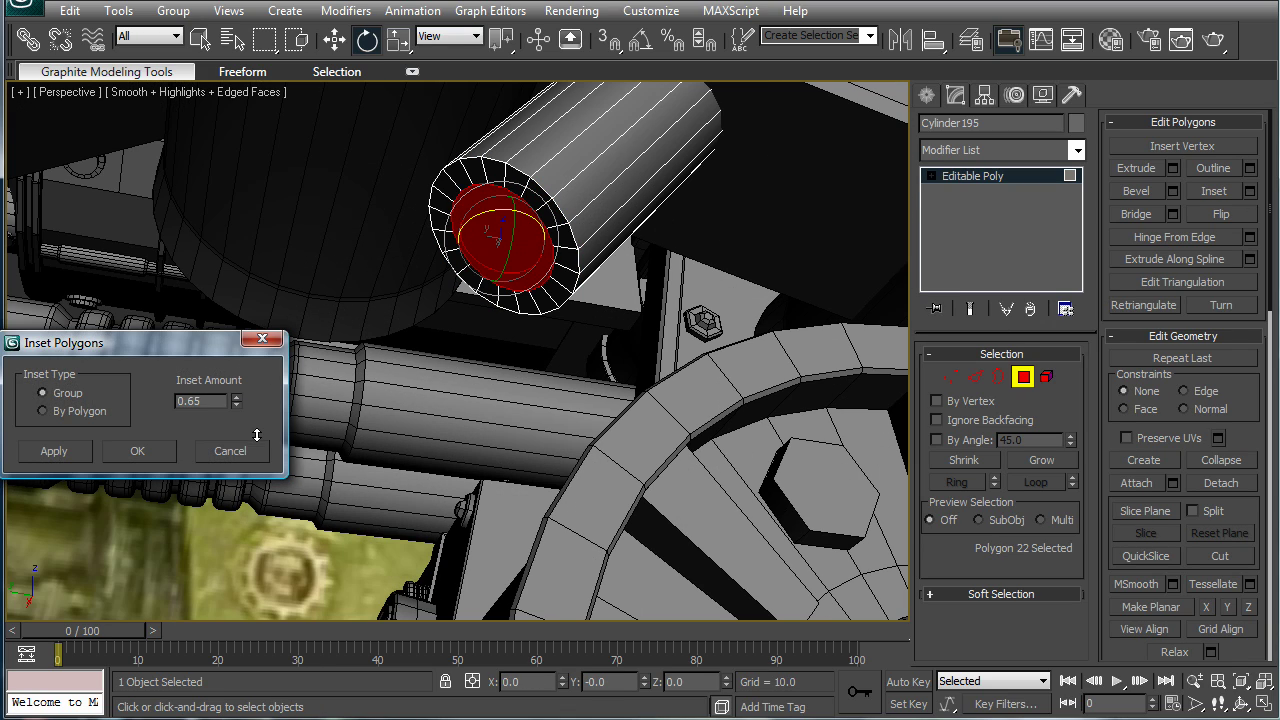
click(155, 458)
Step: Extrude the strut's inset end polygon as a group by 12.7 to form the thinner lower rod
click(1173, 168)
scroll(657, 395, down, 4)
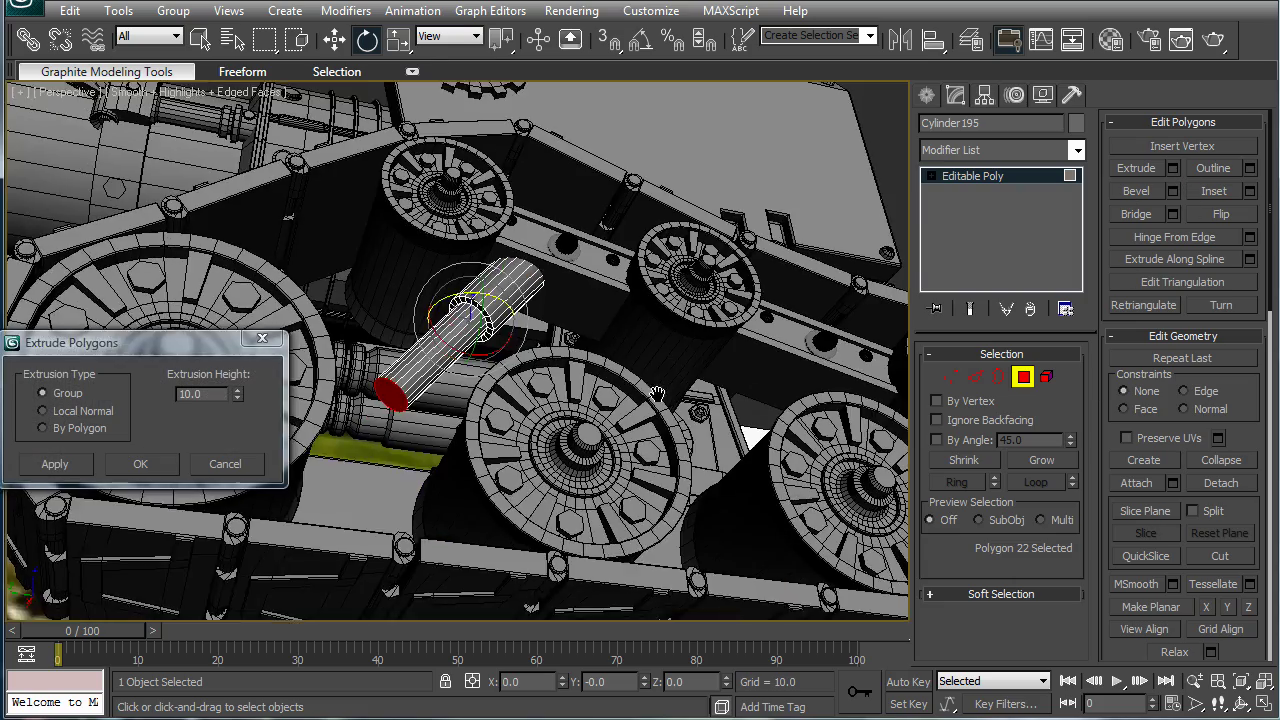
alt+middle_drag(657, 395, 686, 340)
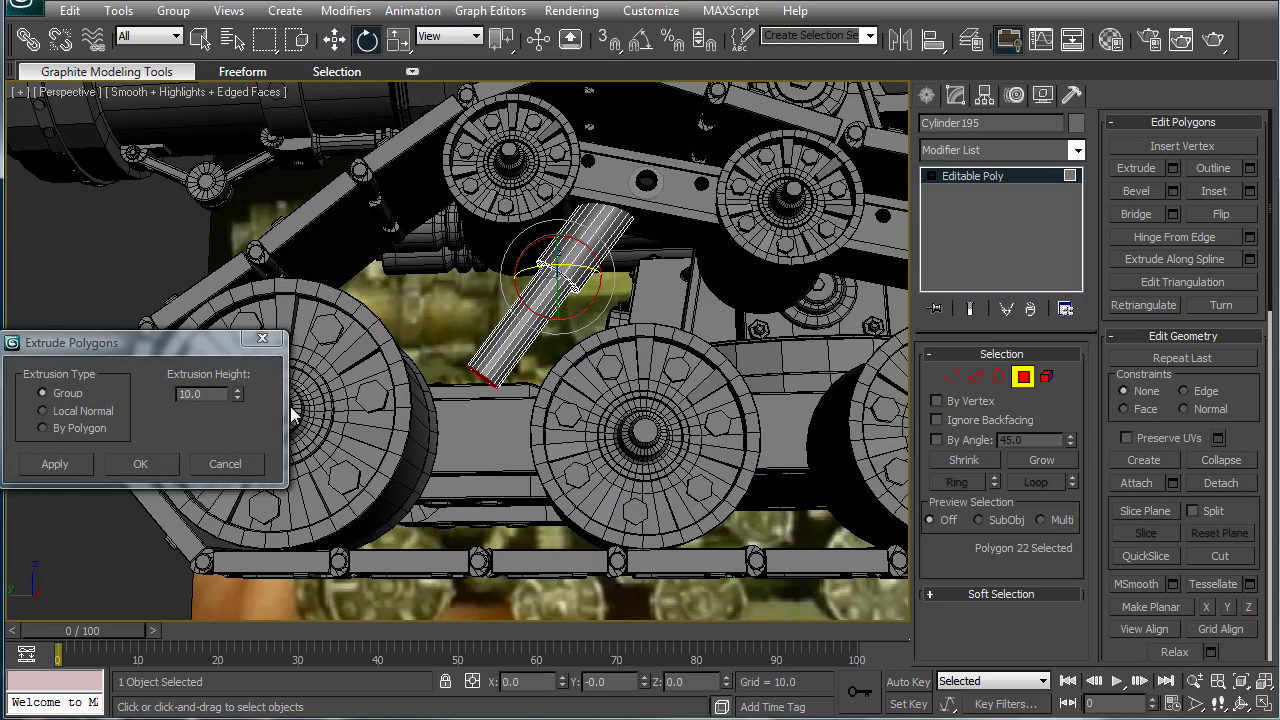
drag(237, 395, 240, 364)
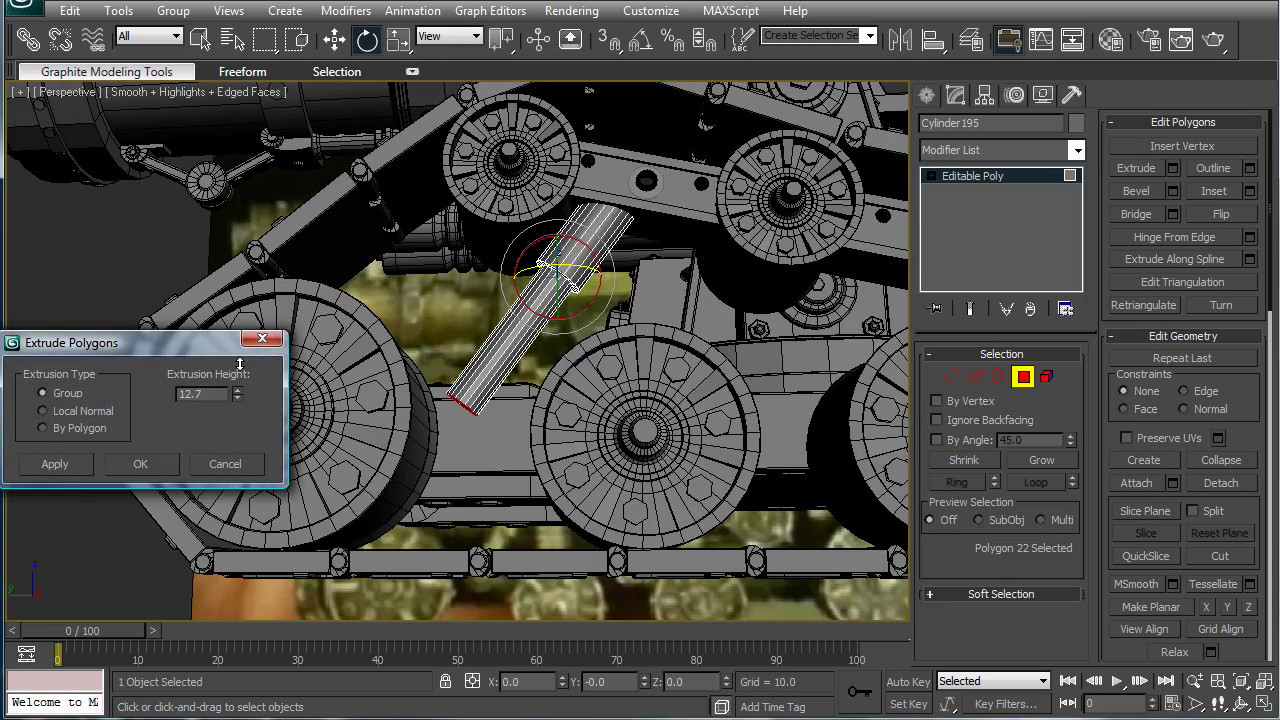
click(127, 464)
Step: Chamfer the inner and outer edge loops around the strut's step between its thick and thin sections
click(975, 376)
scroll(552, 344, up, 6)
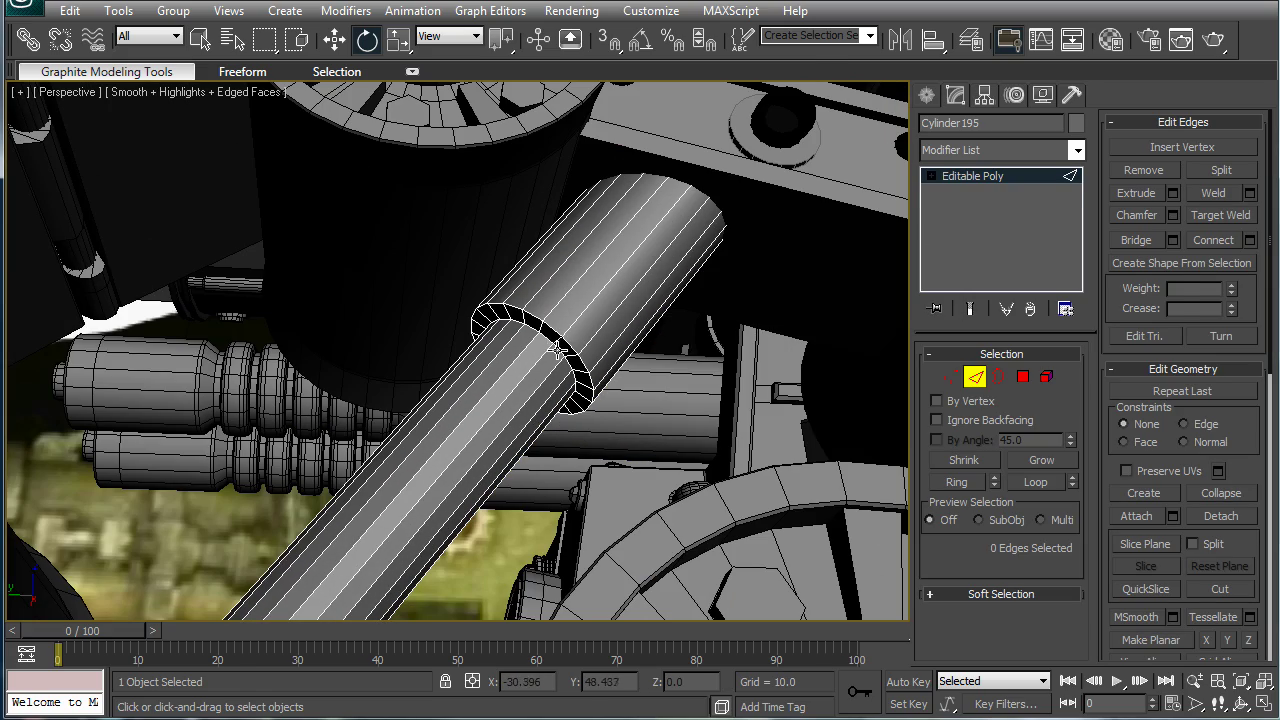
click(557, 349)
click(1040, 482)
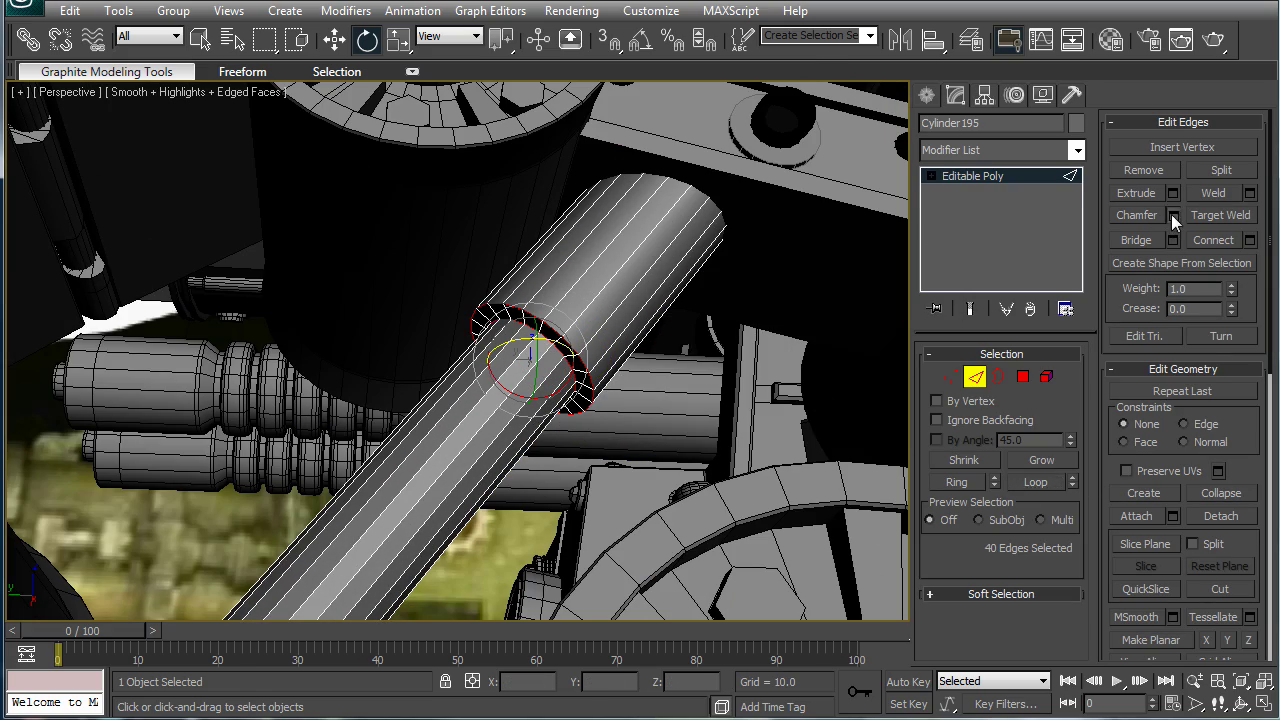
click(1173, 215)
drag(91, 400, 78, 486)
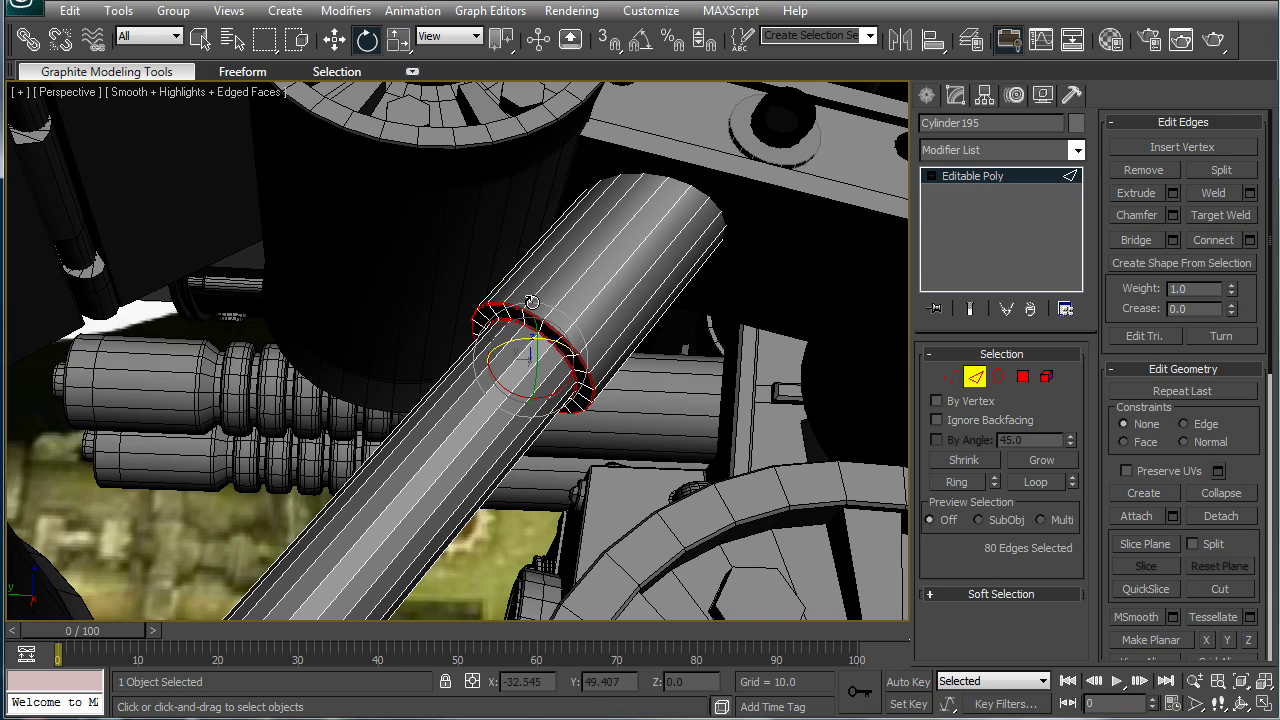
Step: Finish editing the strut's edges and bring up the spline shape creation tools
scroll(533, 303, down, 5)
alt+middle_drag(817, 325, 862, 159)
click(863, 158)
click(927, 94)
click(958, 128)
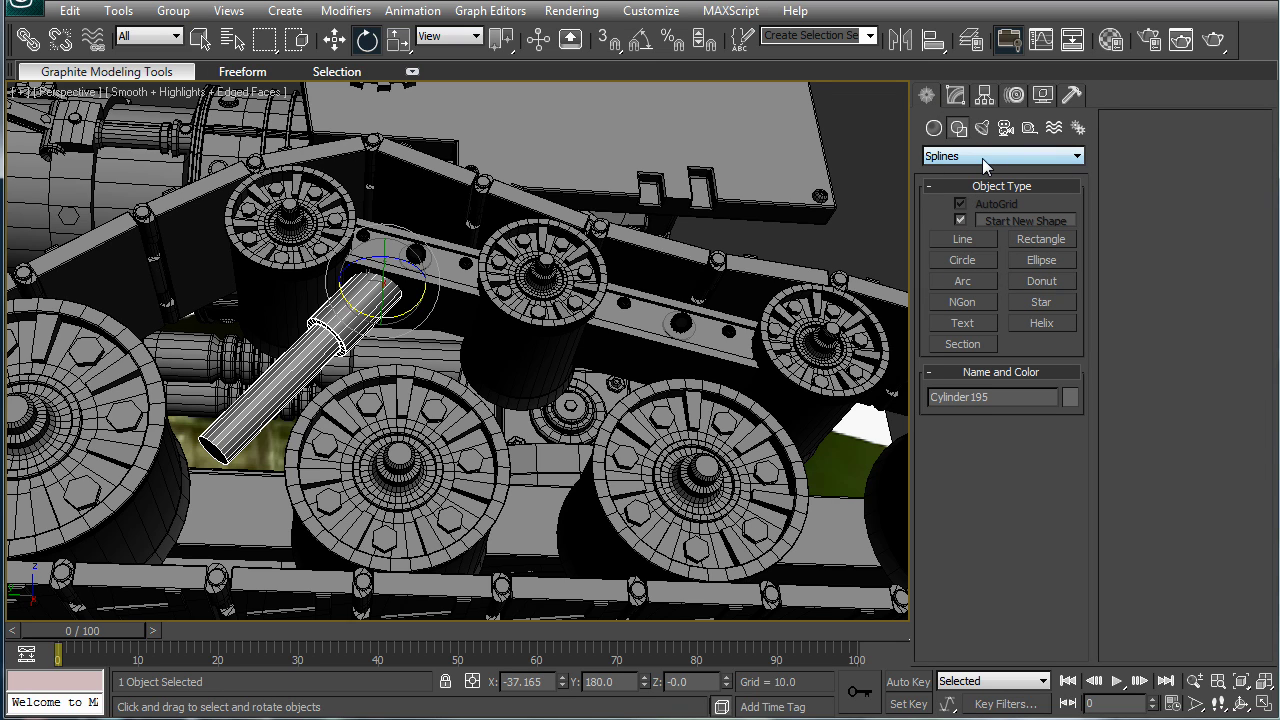
click(982, 158)
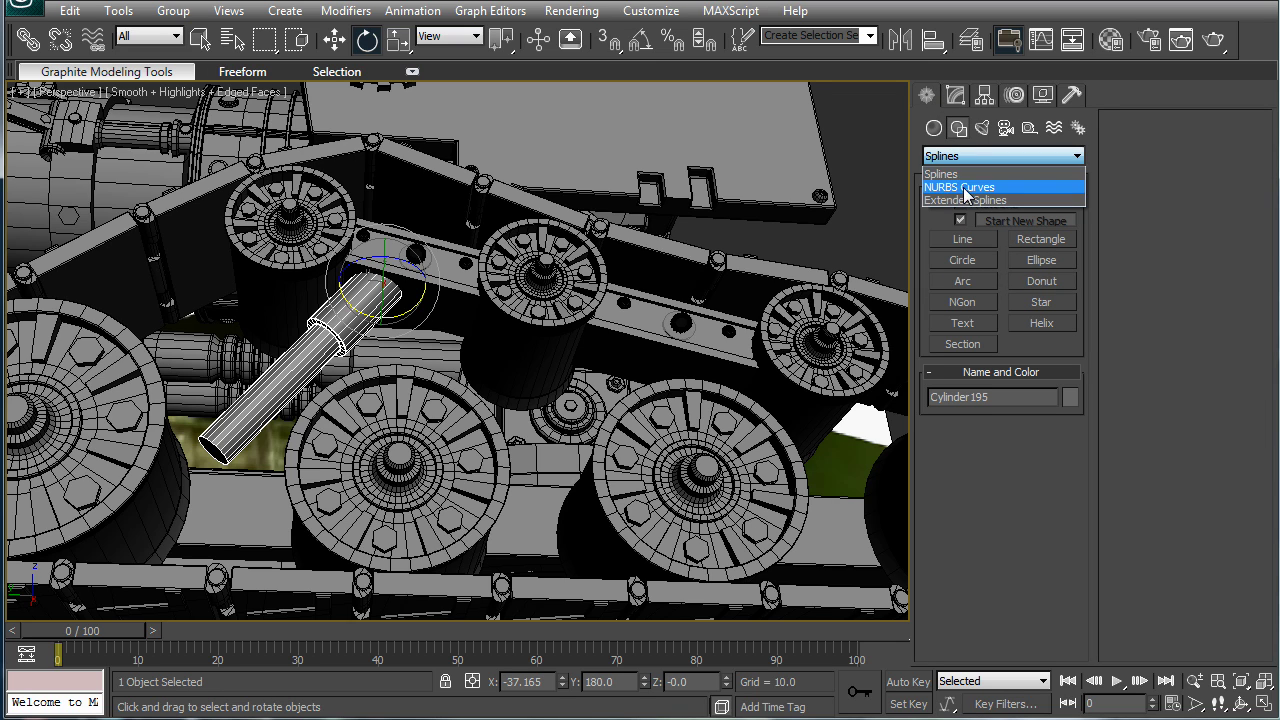
click(964, 183)
click(963, 156)
click(965, 199)
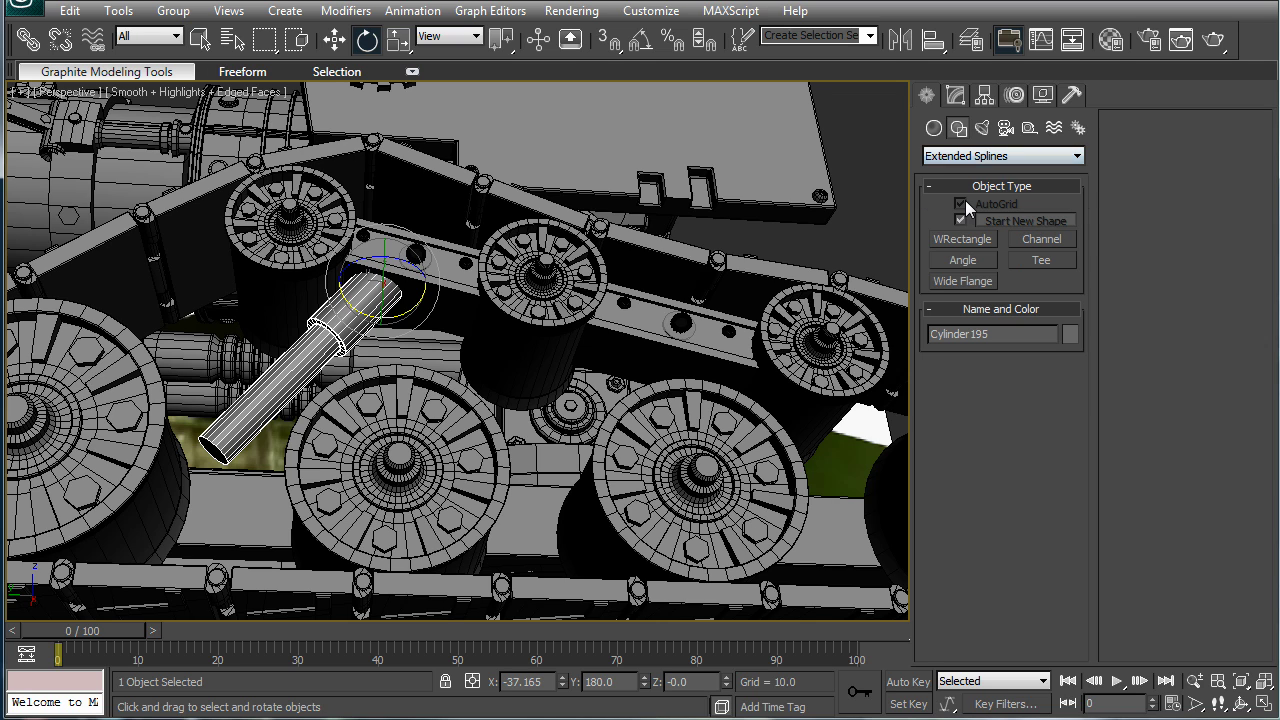
click(988, 156)
click(984, 172)
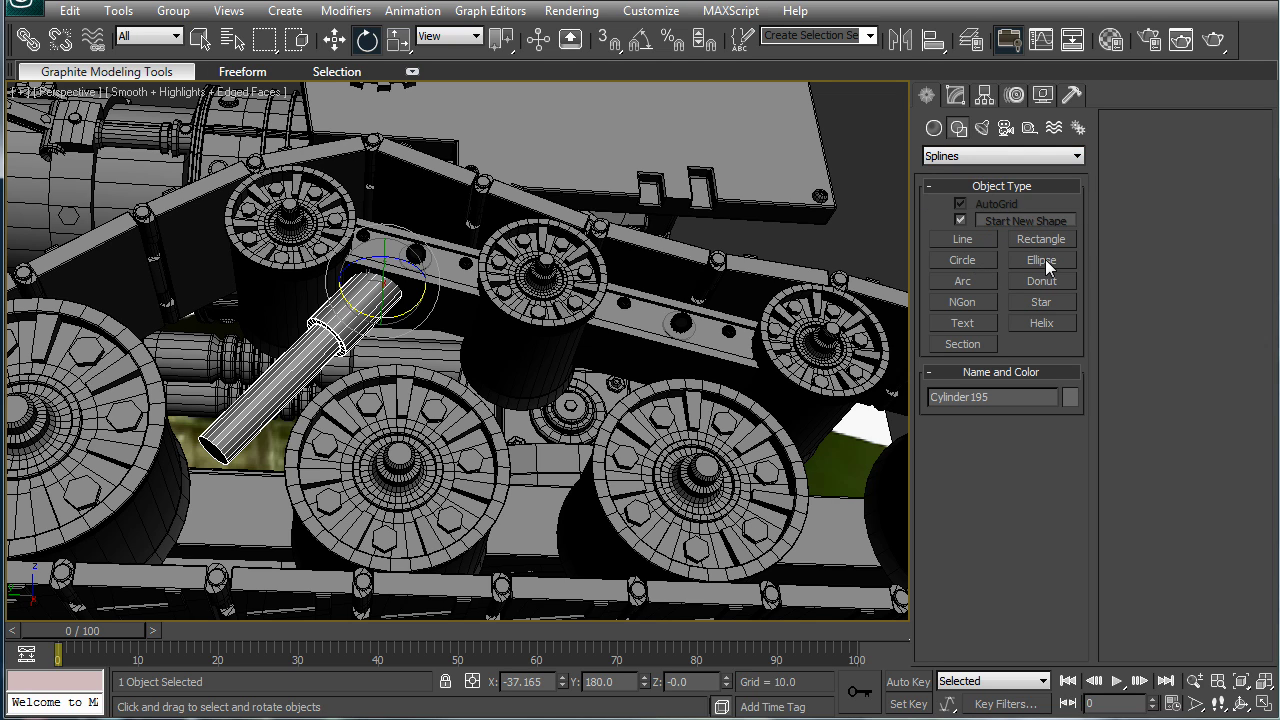
Step: Draw a helix below the support beam beside the strut, with a first radius of about 2.8 and a height of about 10.7
click(1041, 326)
drag(648, 130, 682, 140)
click(735, 96)
right_click(705, 164)
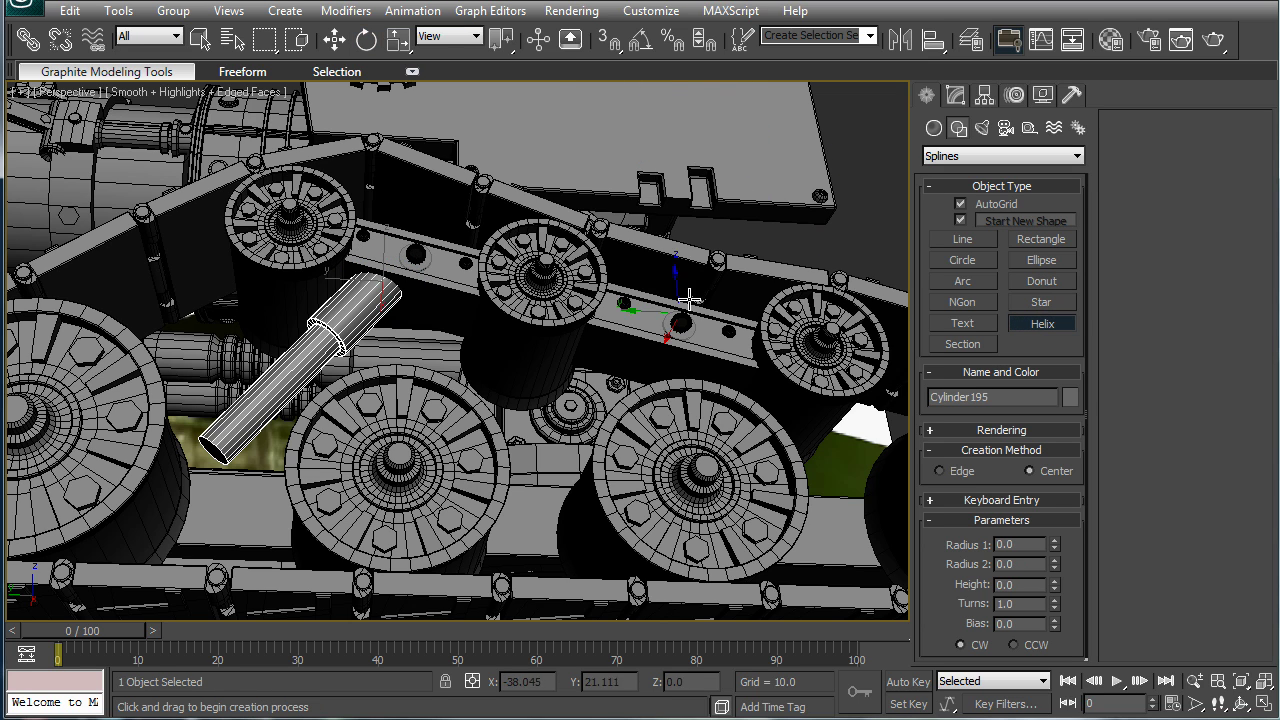
alt+middle_drag(588, 290, 544, 268)
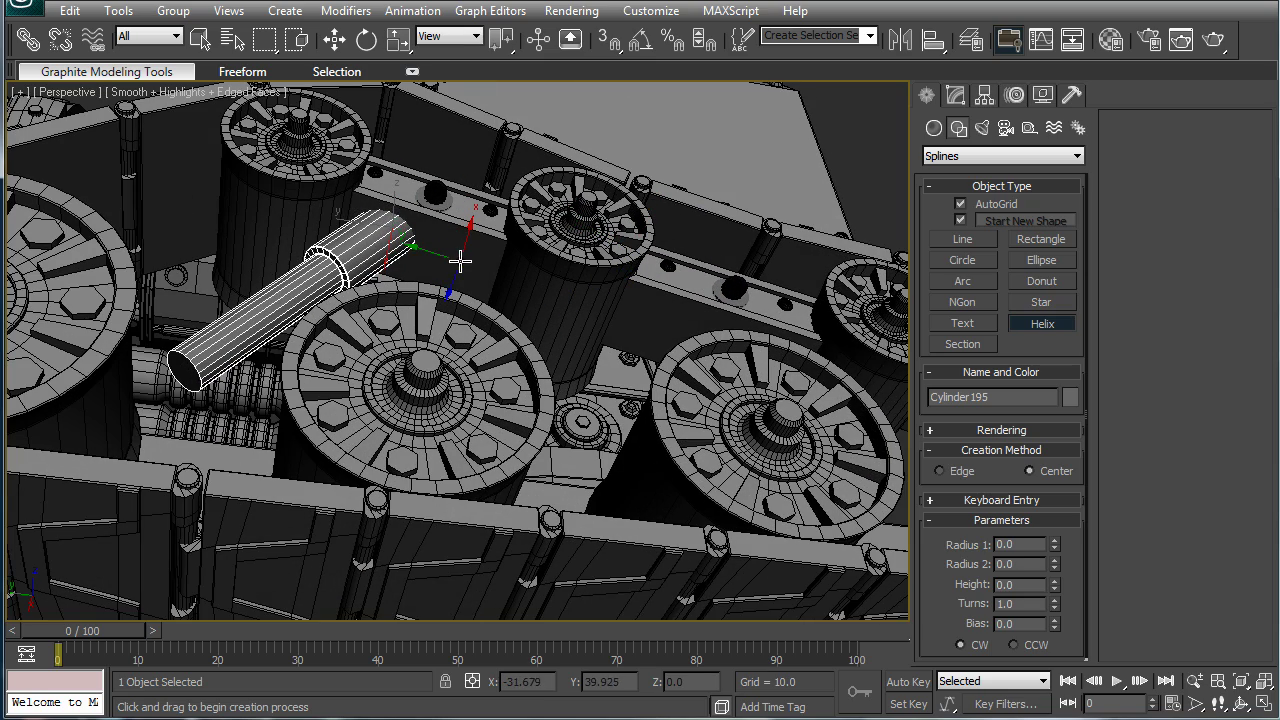
drag(459, 262, 453, 296)
click(432, 361)
click(434, 320)
alt+middle_drag(434, 318, 528, 252)
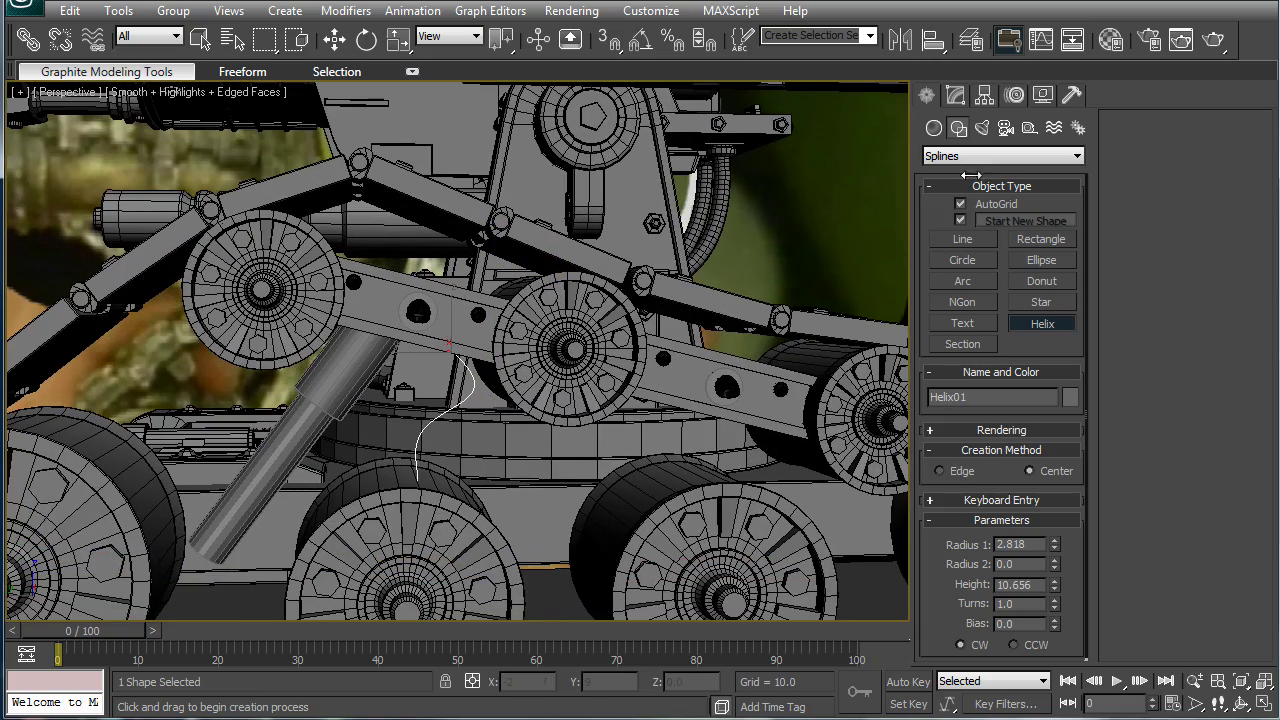
Step: Set the helix to 7.24 turns and make both of its radii 2.5
scroll(491, 423, up, 4)
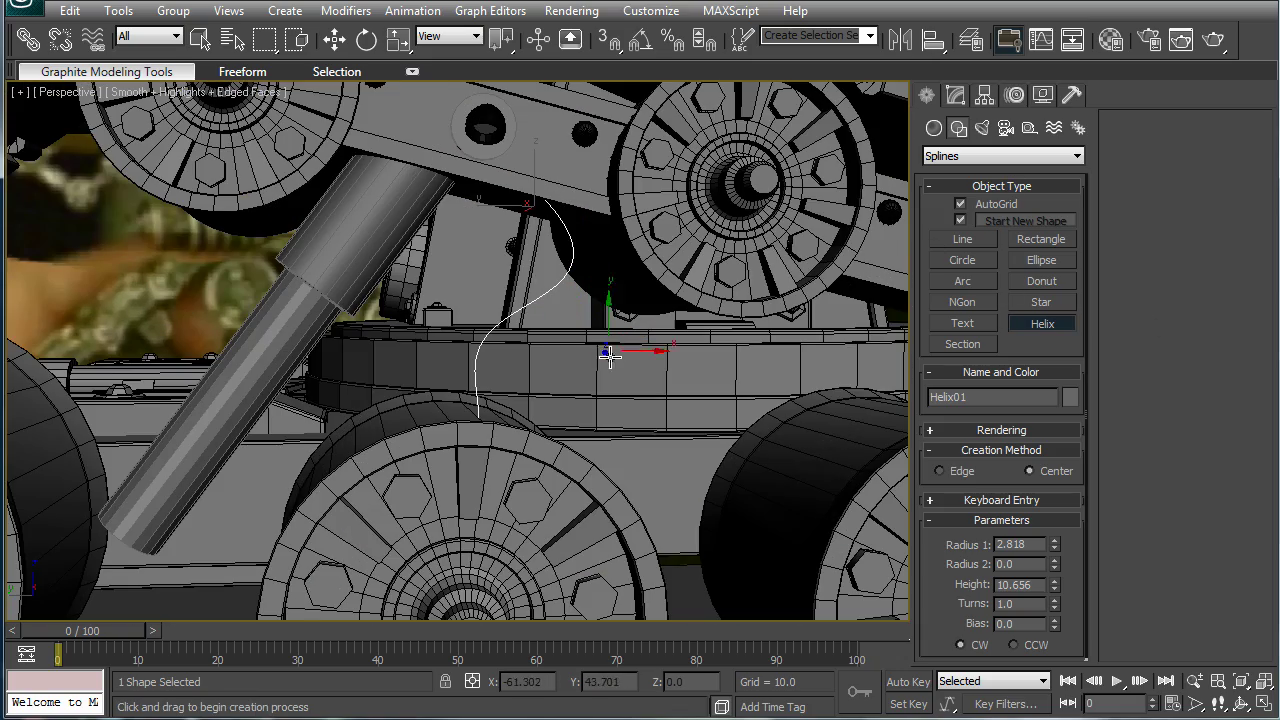
drag(1080, 551, 1076, 463)
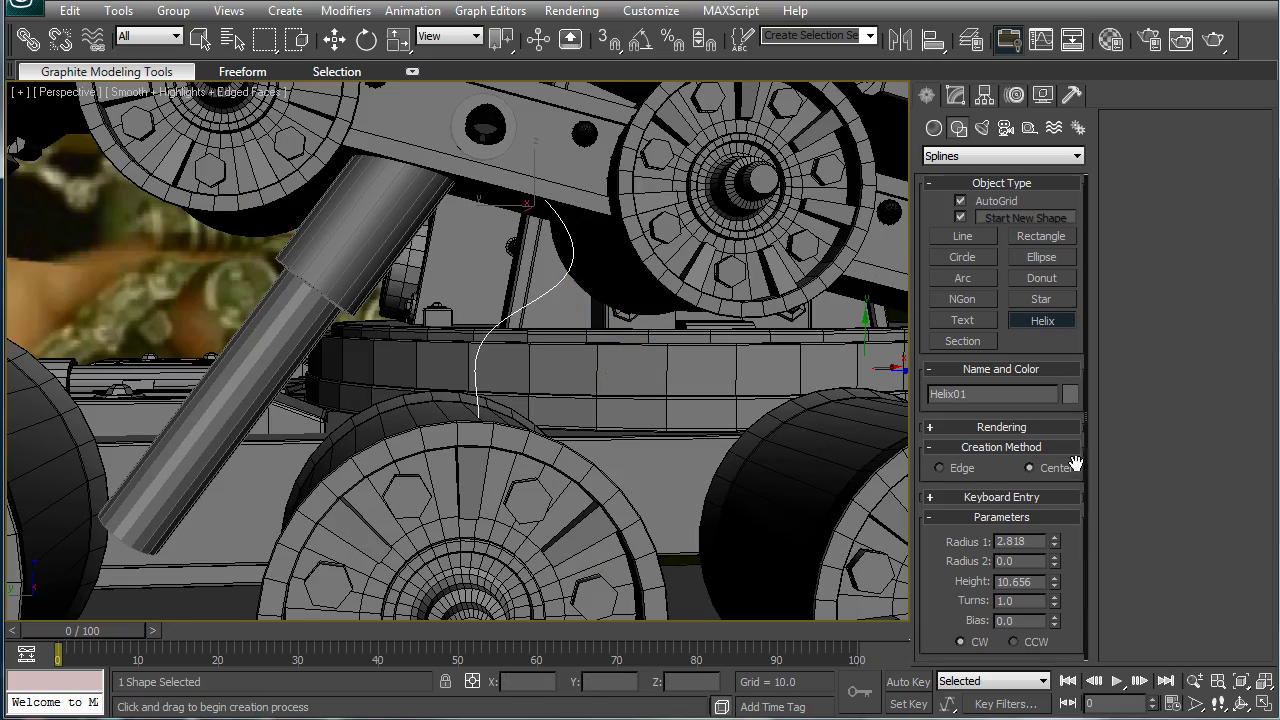
drag(1052, 599, 1032, 0)
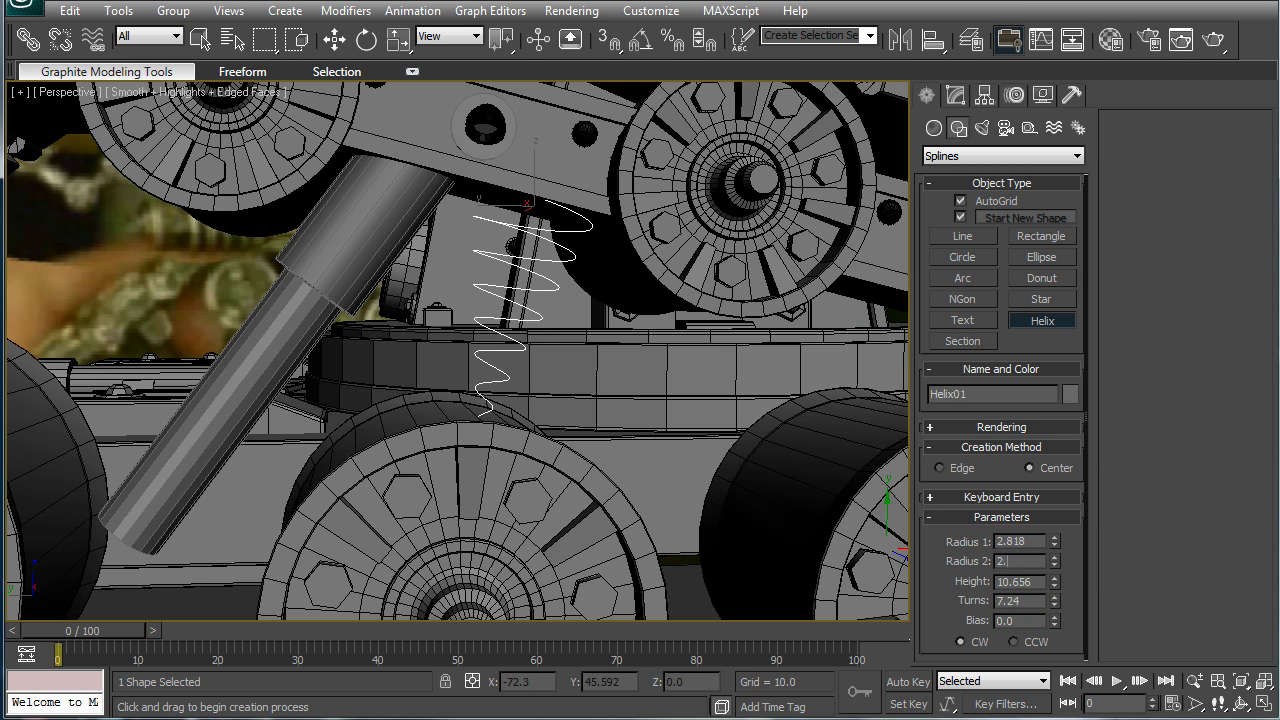
key(Return)
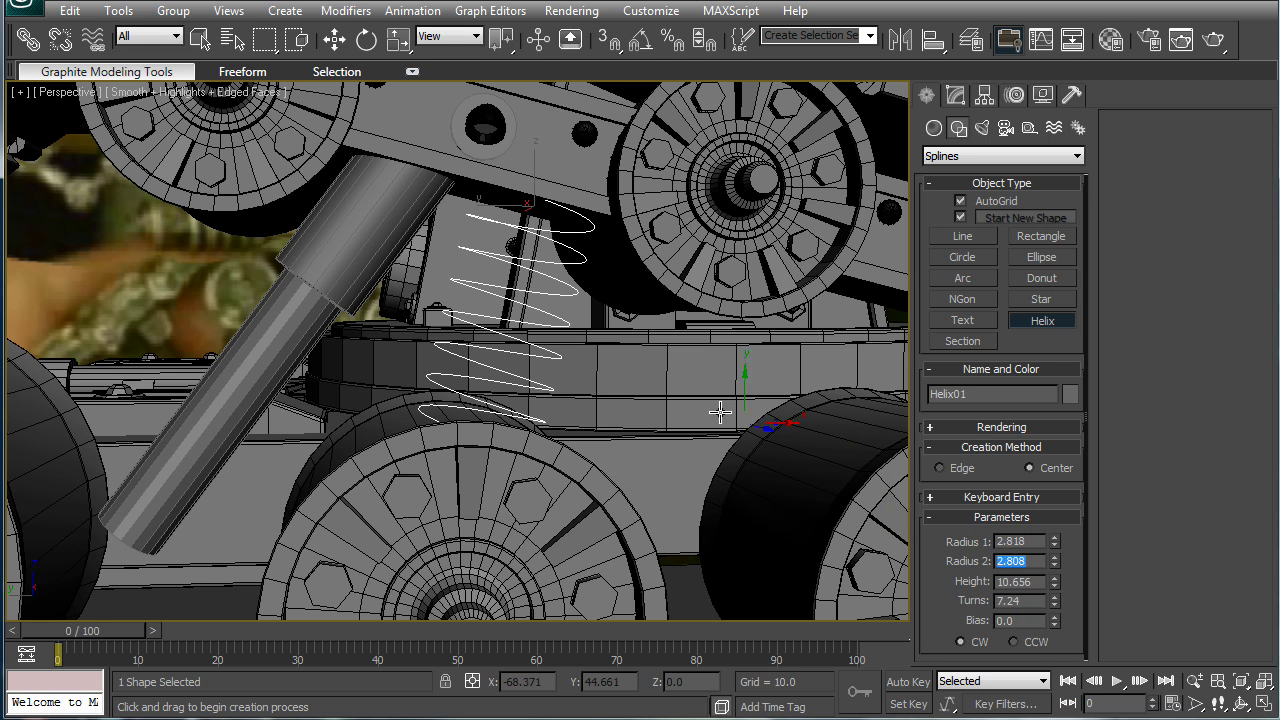
alt+middle_drag(694, 423, 685, 374)
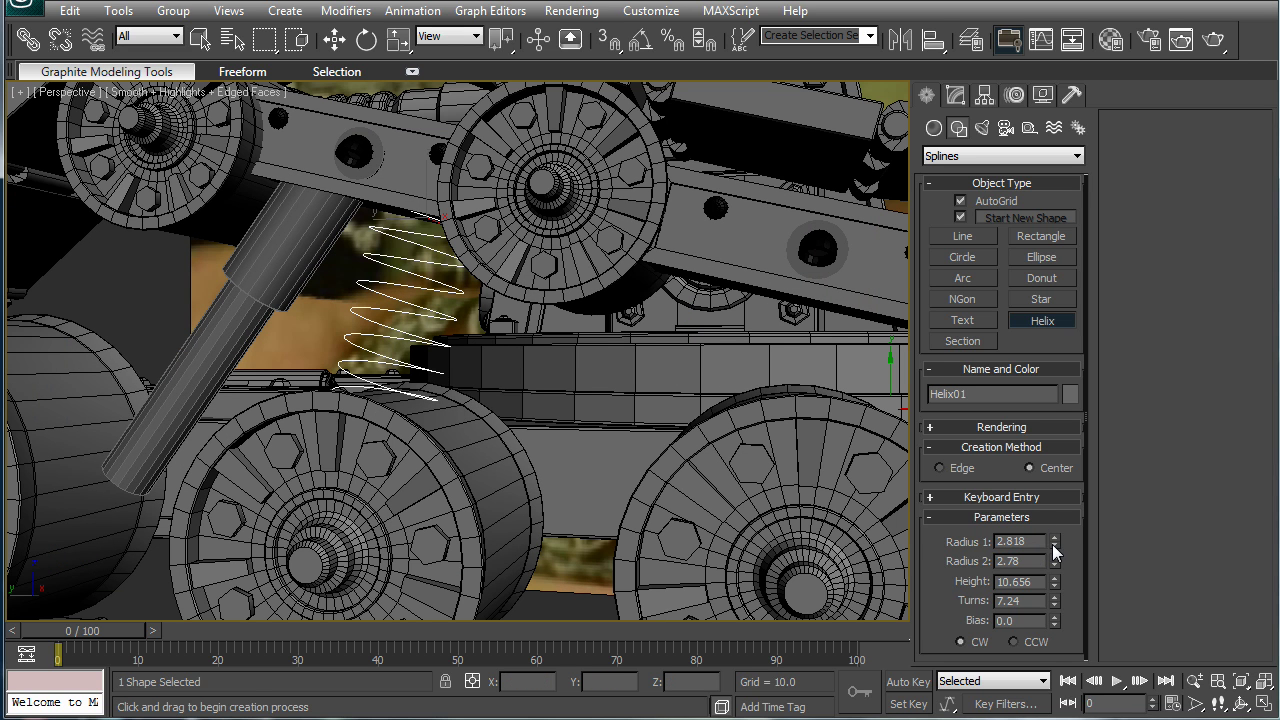
drag(1036, 542, 870, 542)
drag(1008, 562, 851, 529)
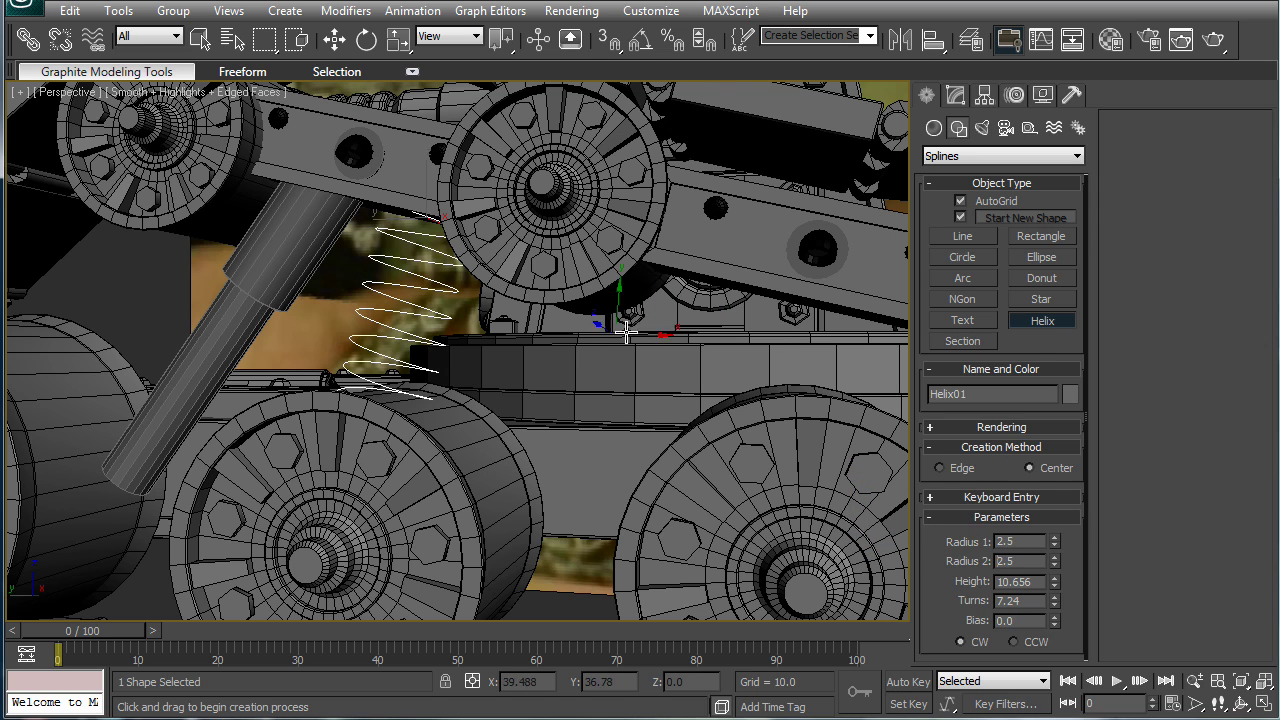
Step: Raise the helix against the underside of the support beam, to a Z position of 5.119
alt+middle_drag(634, 329, 560, 330)
right_click(487, 323)
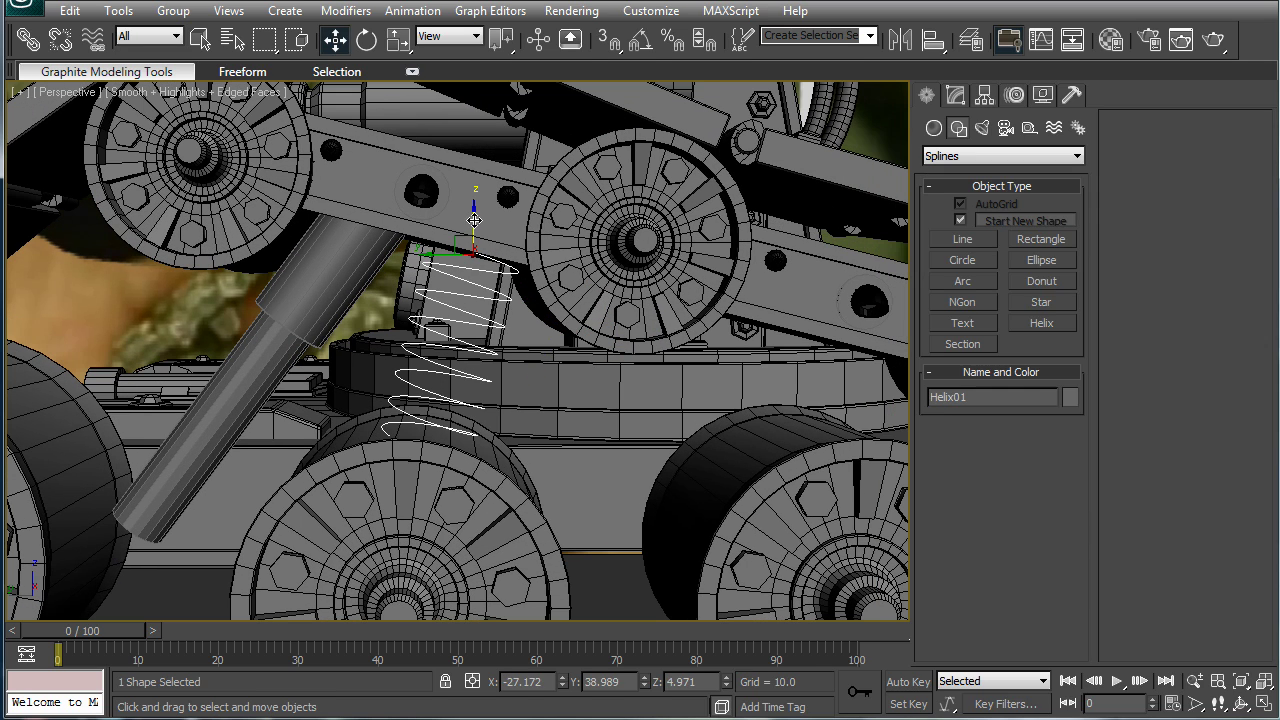
click(955, 95)
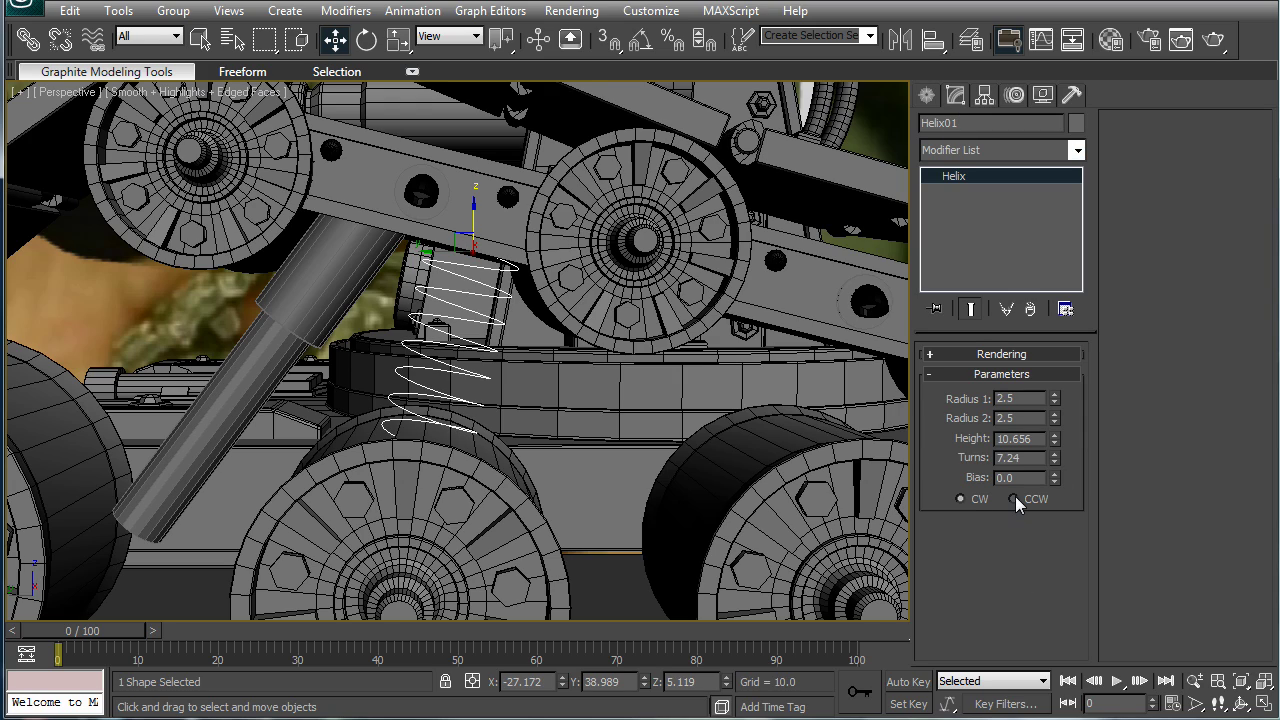
Step: Convert the helix to an Editable Spline
alt+middle_drag(554, 380, 628, 375)
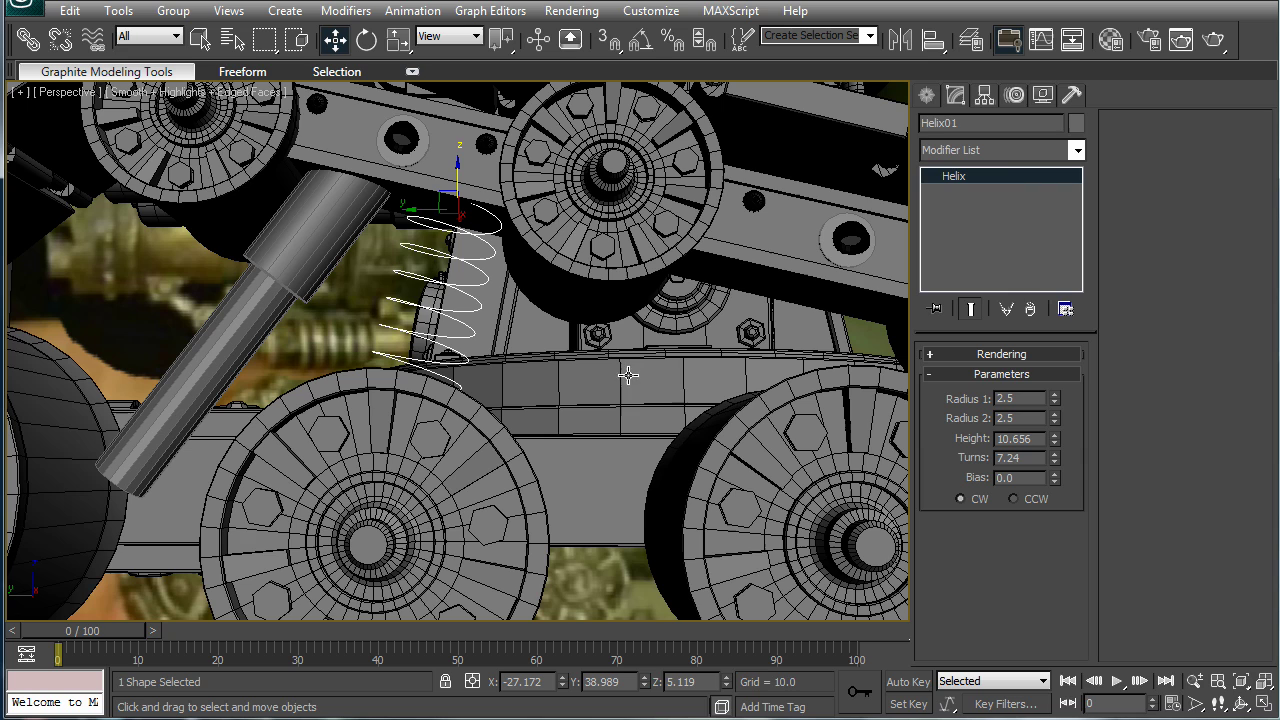
right_click(964, 195)
click(1008, 322)
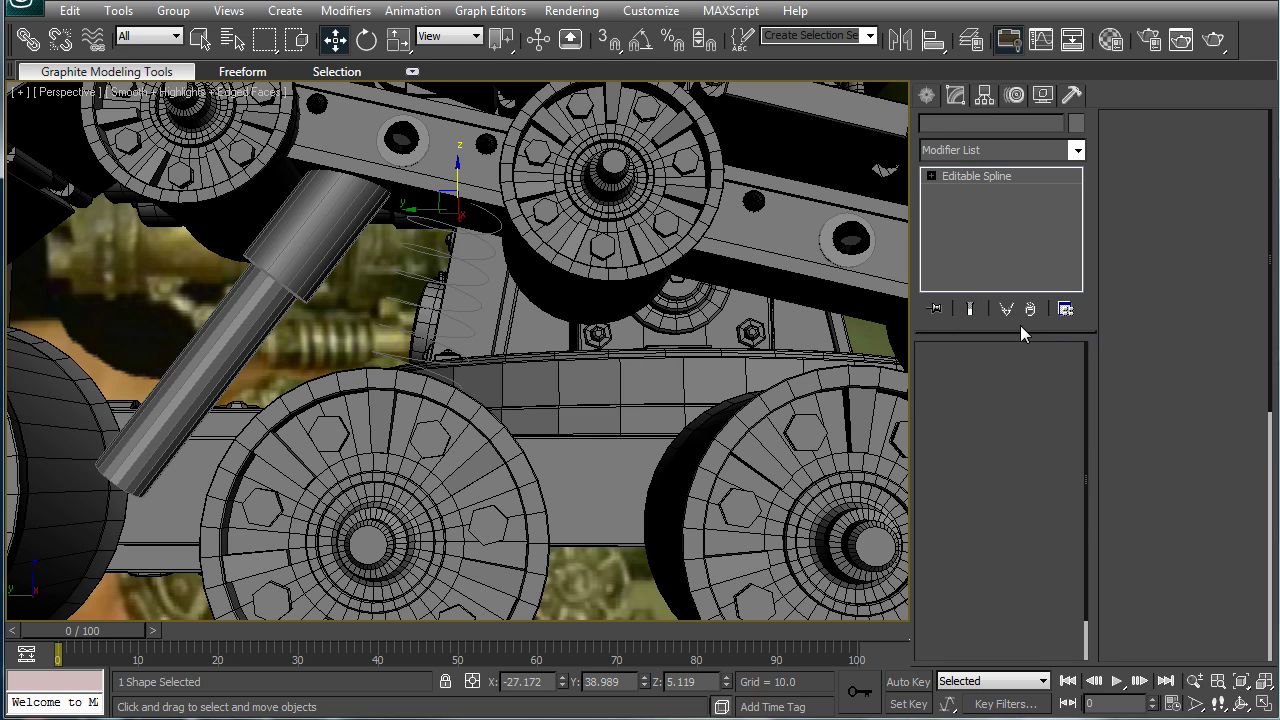
Step: Enable the helix in the renderer and viewport as a radial coil with a thickness of 1.03
click(932, 355)
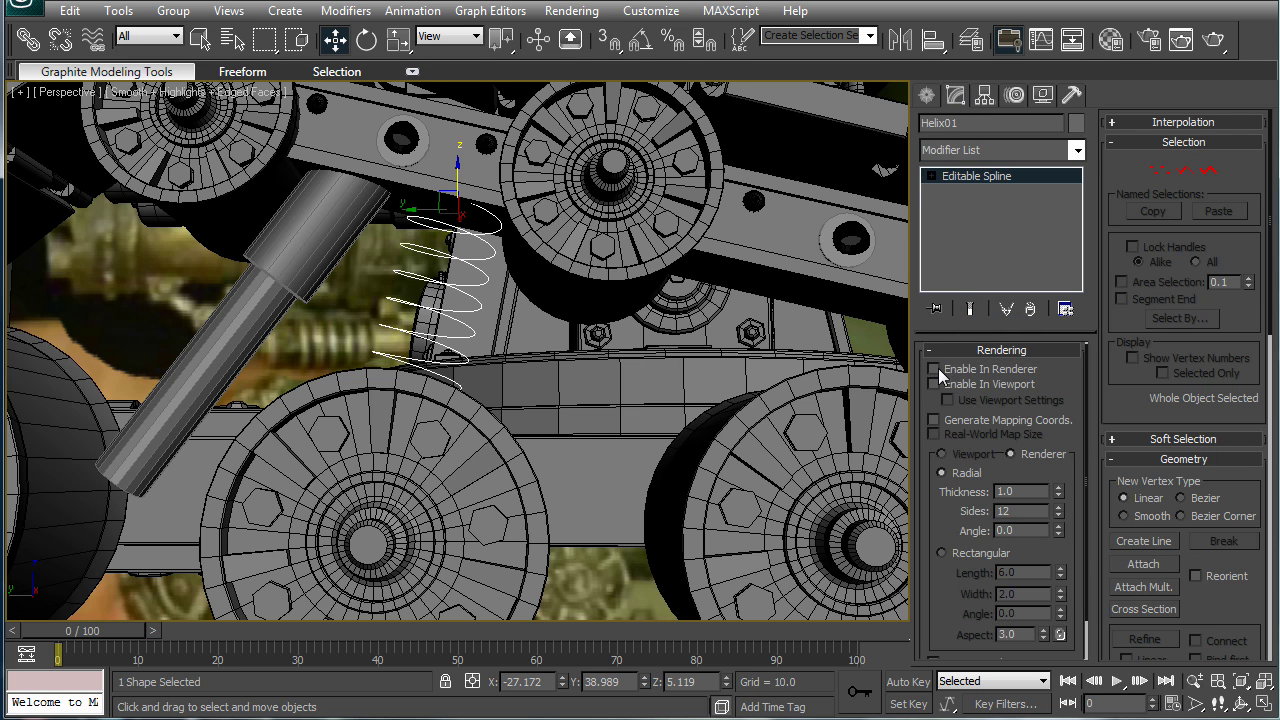
click(934, 384)
drag(1059, 491, 1055, 491)
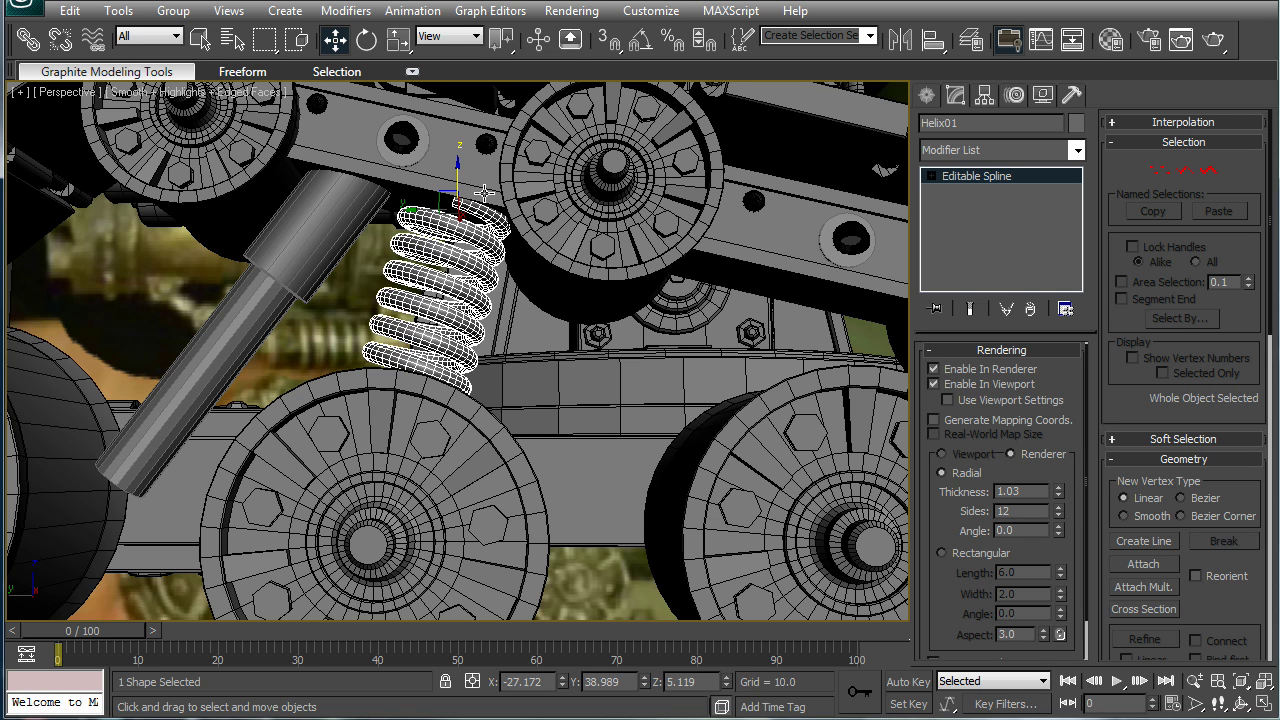
Step: Move the coil spring up into the support beam, to a Z position of 5.698
drag(452, 171, 459, 160)
alt+middle_drag(533, 263, 504, 299)
scroll(464, 394, up, 5)
scroll(566, 291, down, 6)
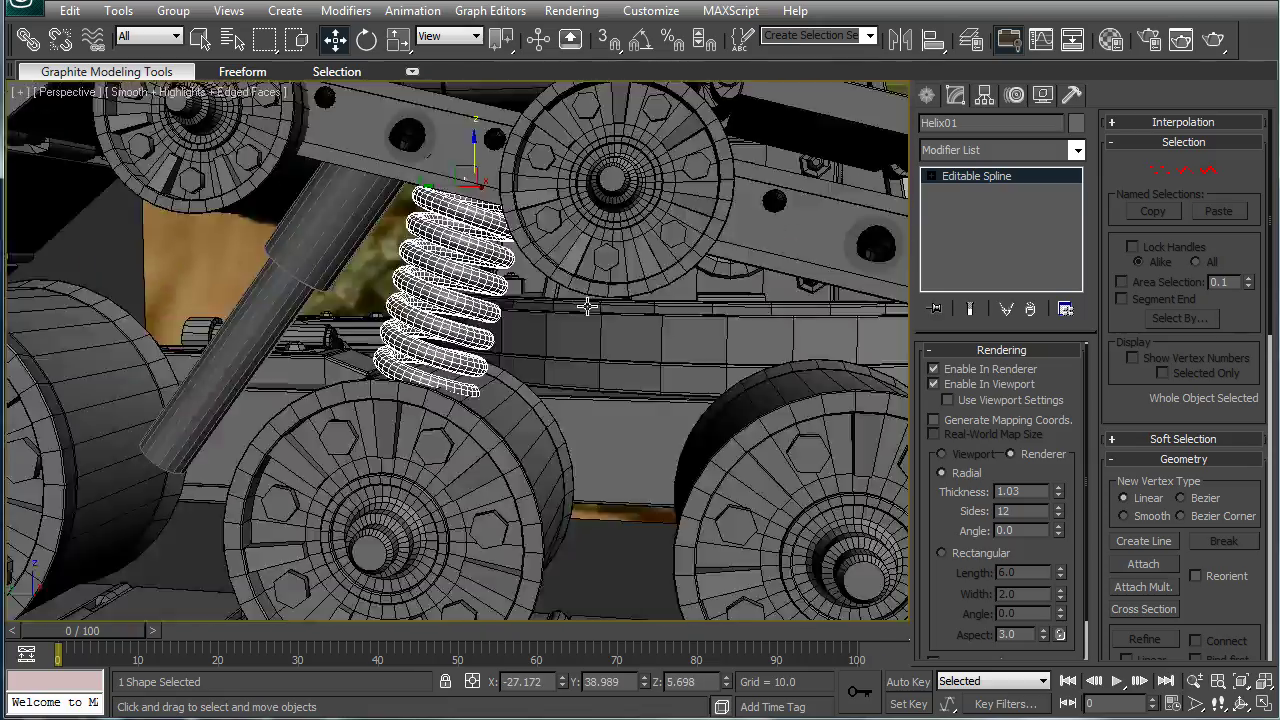
Step: Scale the coil spring slightly to fit between the support beam and the road wheel below
alt+middle_drag(589, 306, 610, 315)
key(r)
alt+middle_drag(512, 268, 545, 128)
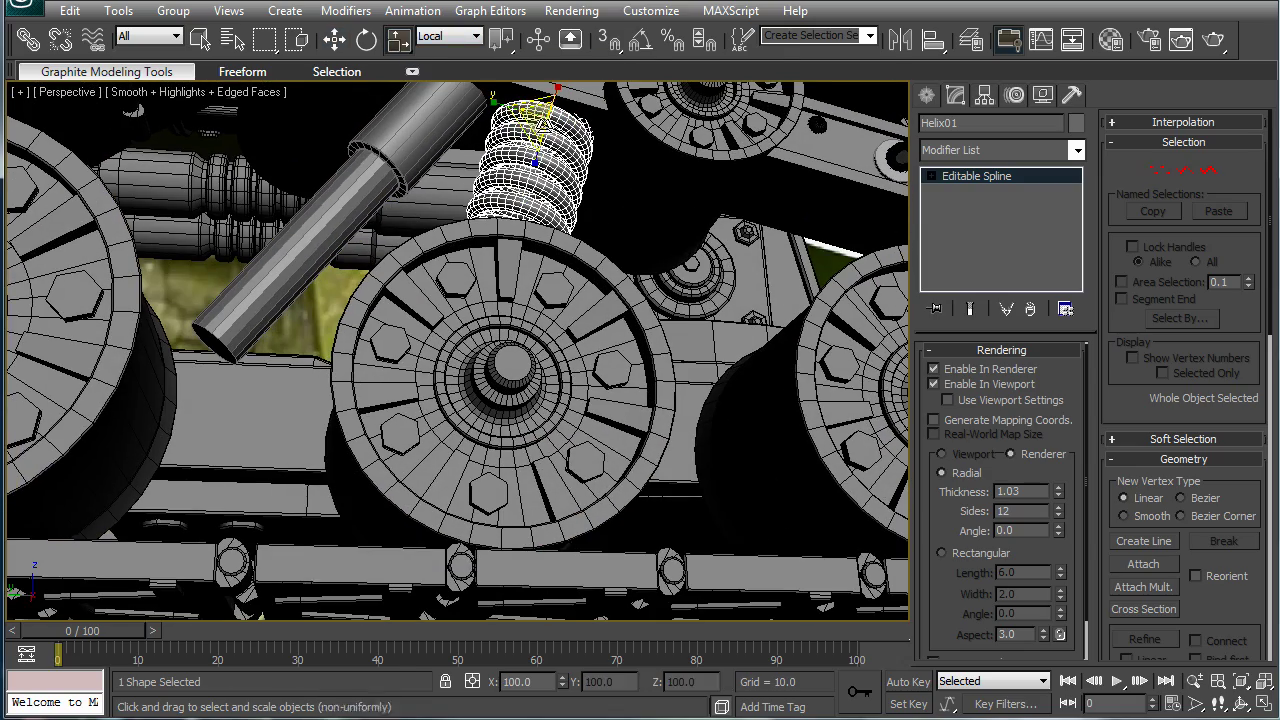
drag(541, 102, 545, 122)
alt+middle_drag(597, 149, 591, 256)
scroll(617, 292, down, 3)
scroll(596, 356, up, 3)
middle_drag(603, 318, 611, 294)
Step: Stretch the coil spring slightly along its local Z axis and deselect it
key(r)
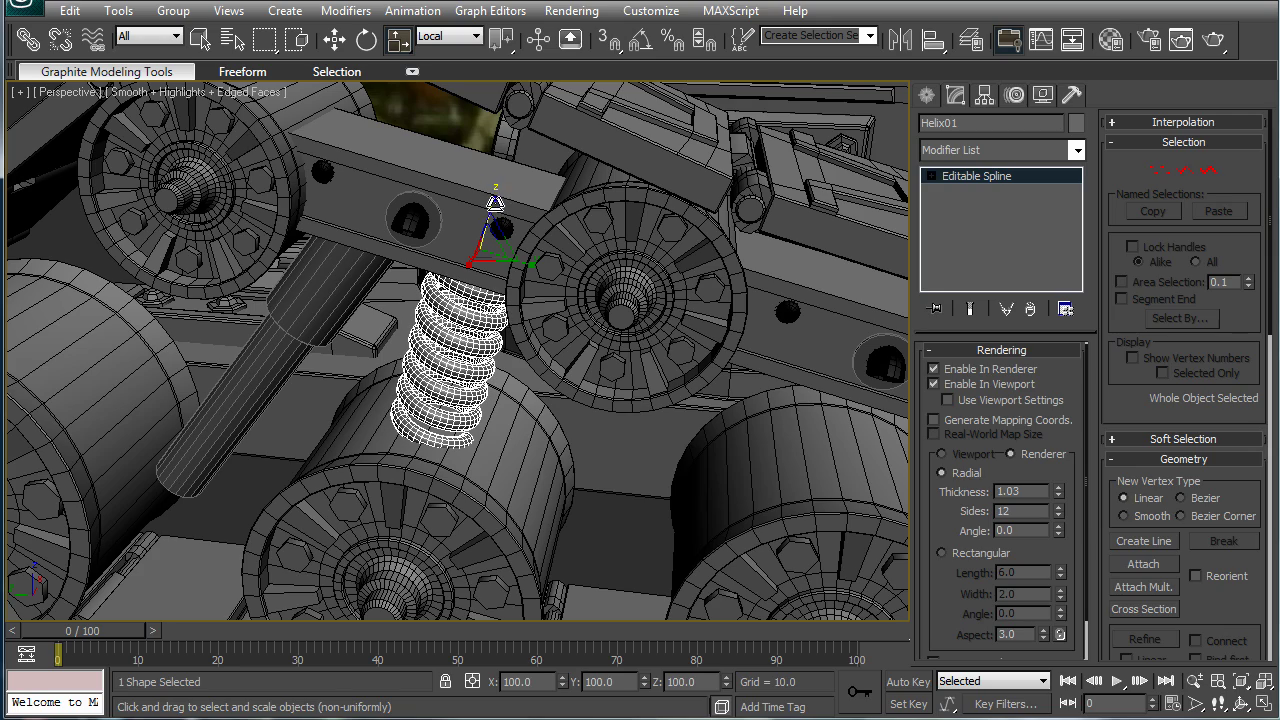
drag(497, 192, 497, 187)
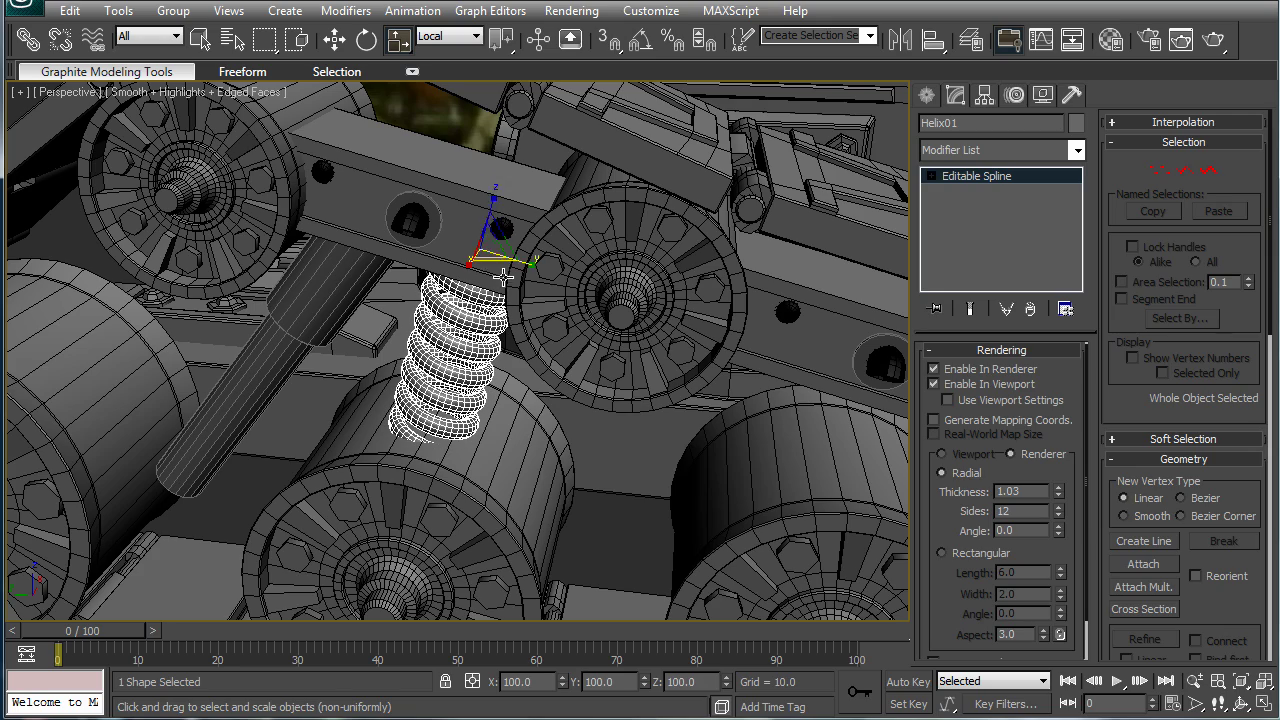
scroll(503, 283, down, 5)
scroll(550, 330, up, 3)
click(629, 496)
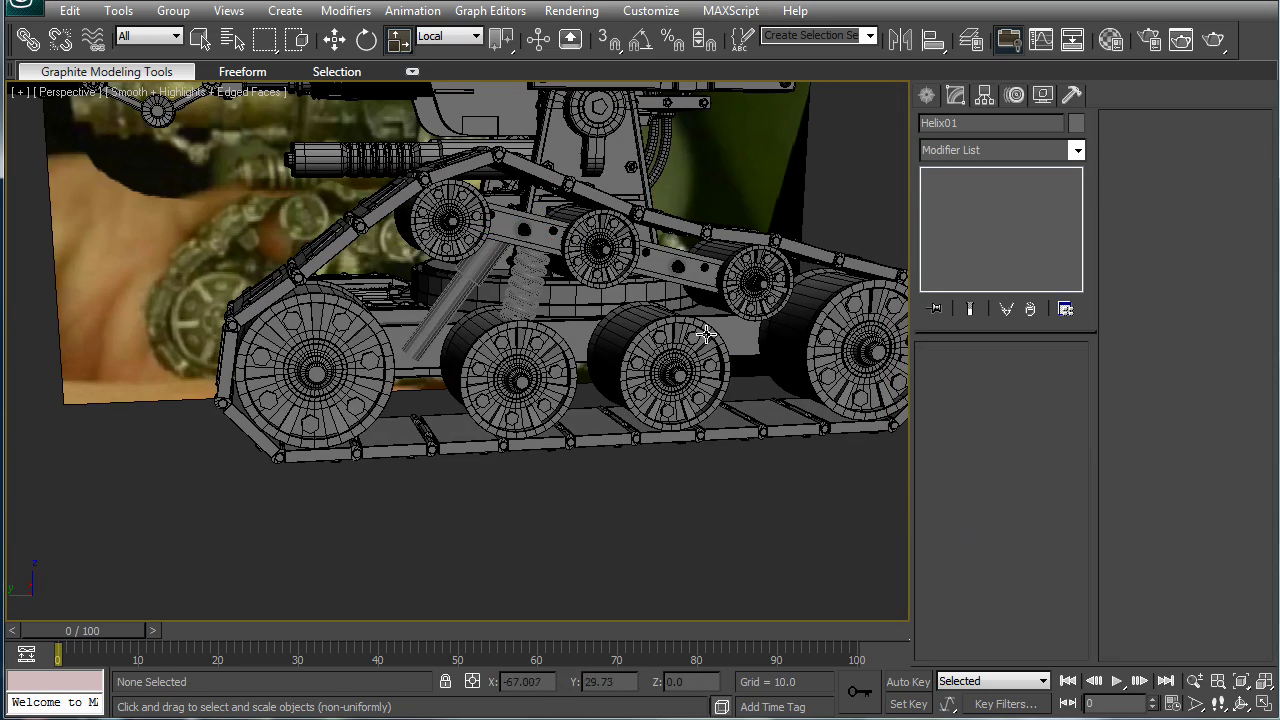
scroll(617, 263, up, 3)
scroll(634, 226, up, 2)
scroll(634, 286, up, 3)
scroll(754, 224, up, 2)
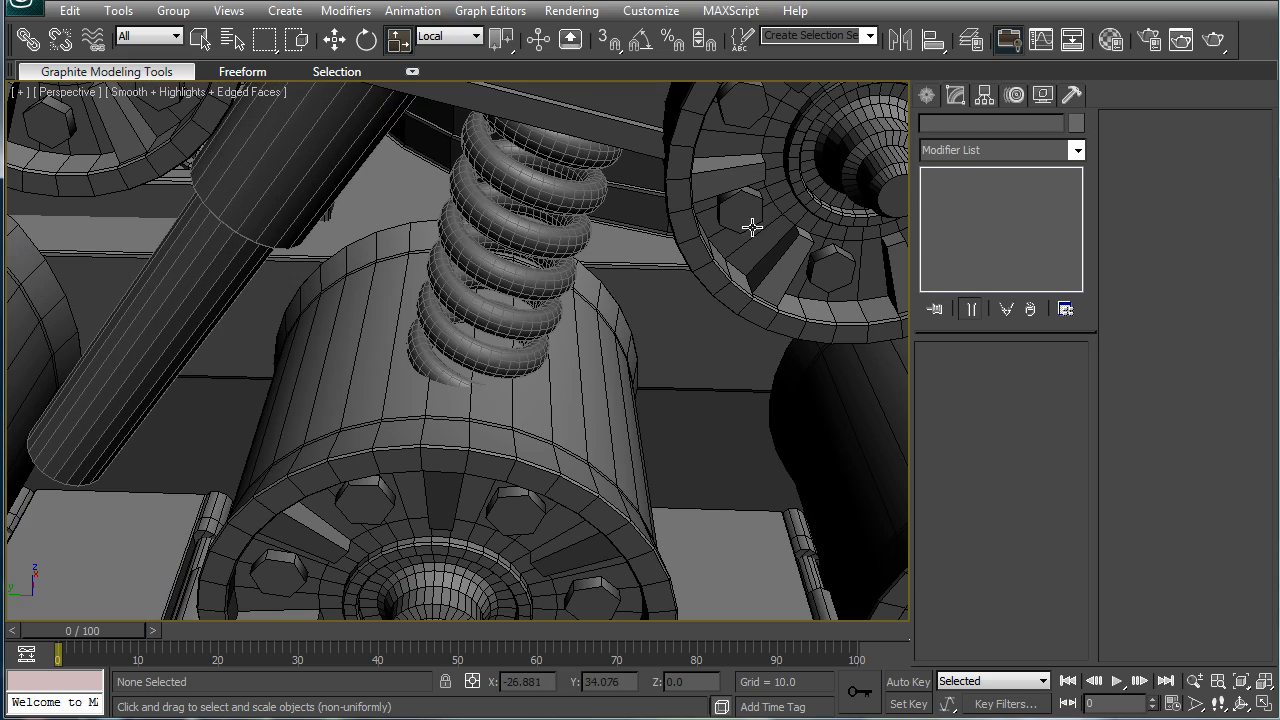
click(927, 94)
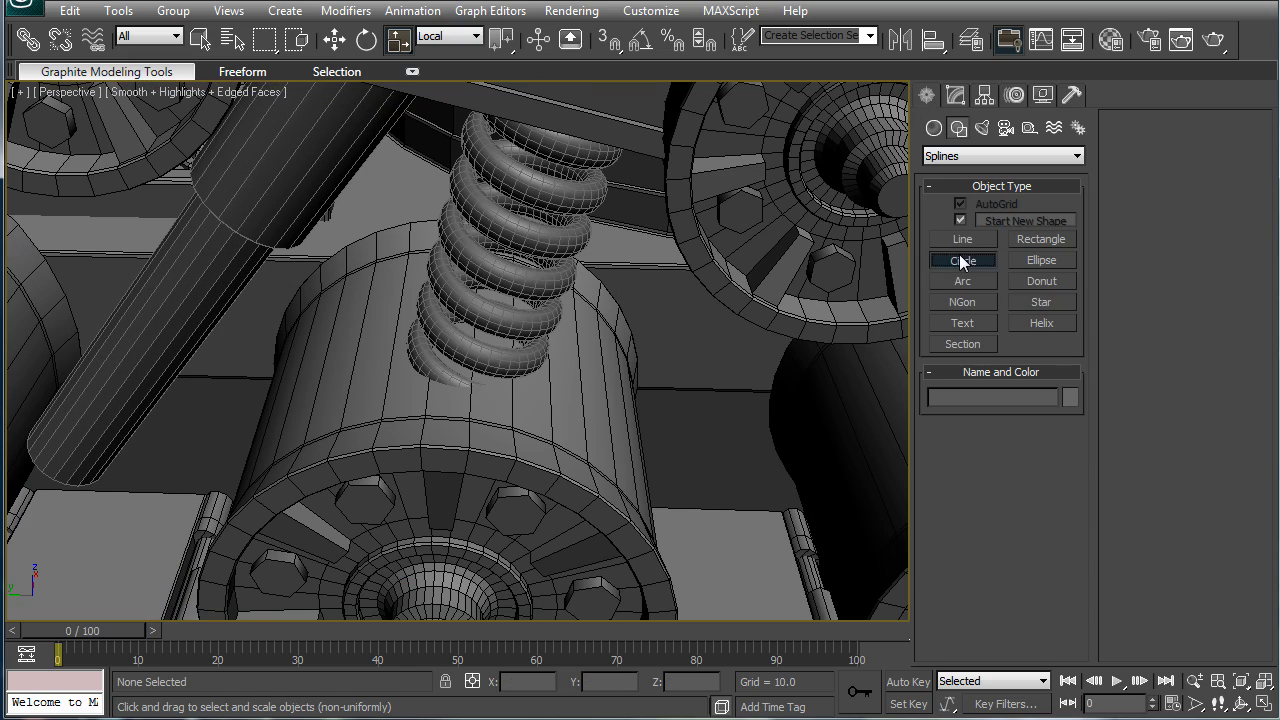
click(962, 262)
click(933, 127)
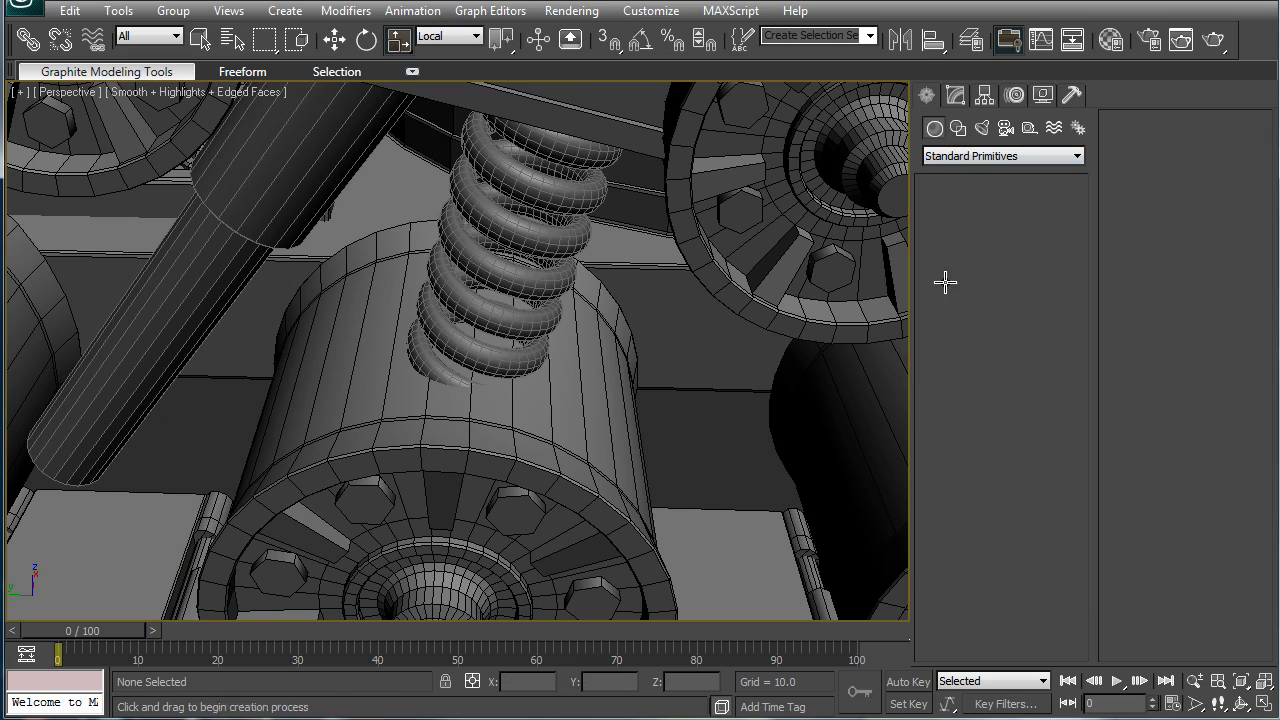
click(955, 241)
scroll(632, 440, down, 3)
drag(596, 483, 596, 513)
click(596, 513)
scroll(604, 440, down, 3)
key(r)
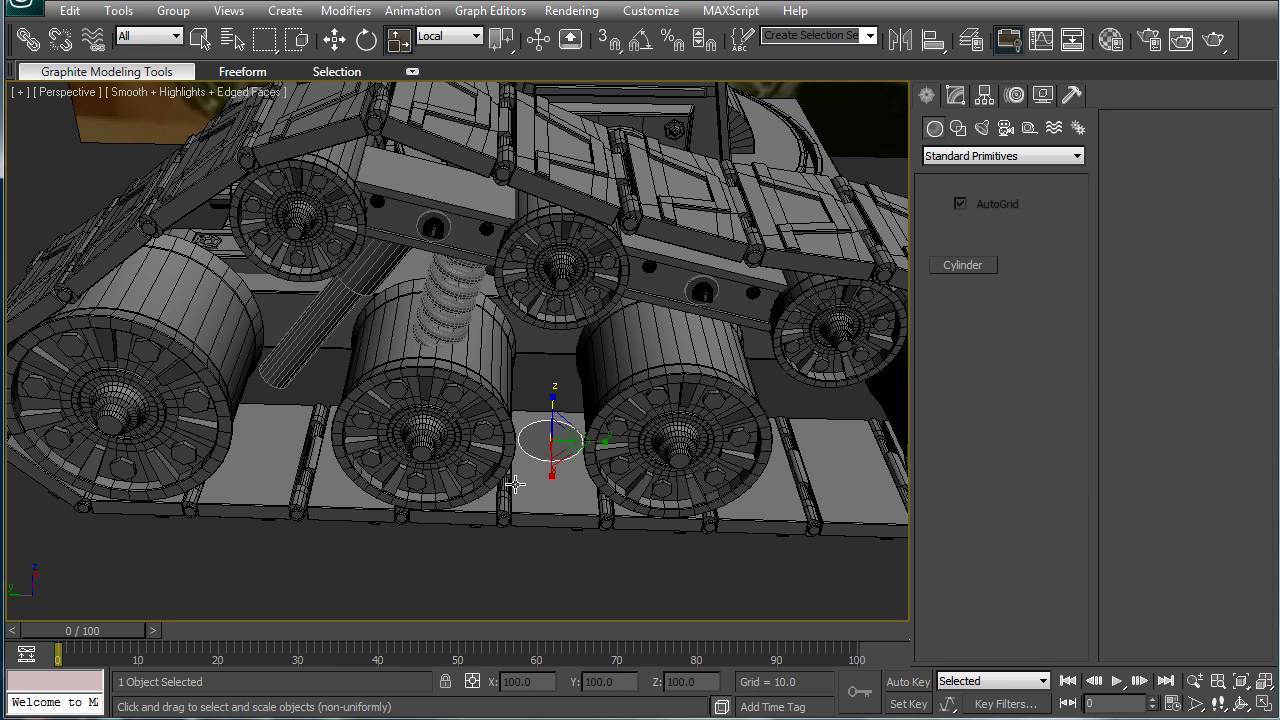
key(Delete)
Step: Create a cylinder of radius about 2.67 and height about 2.26 between the lower wheels and align it pivot-to-pivot with the coil spring
click(949, 268)
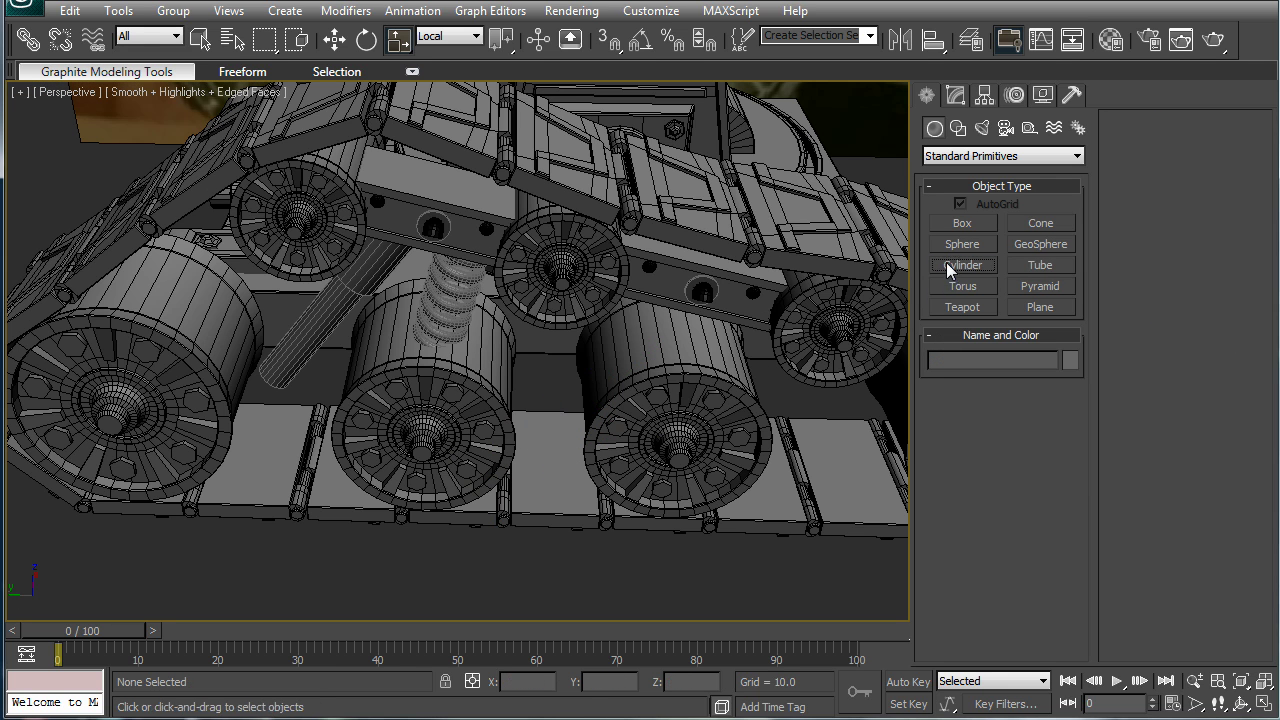
drag(550, 438, 549, 457)
click(550, 415)
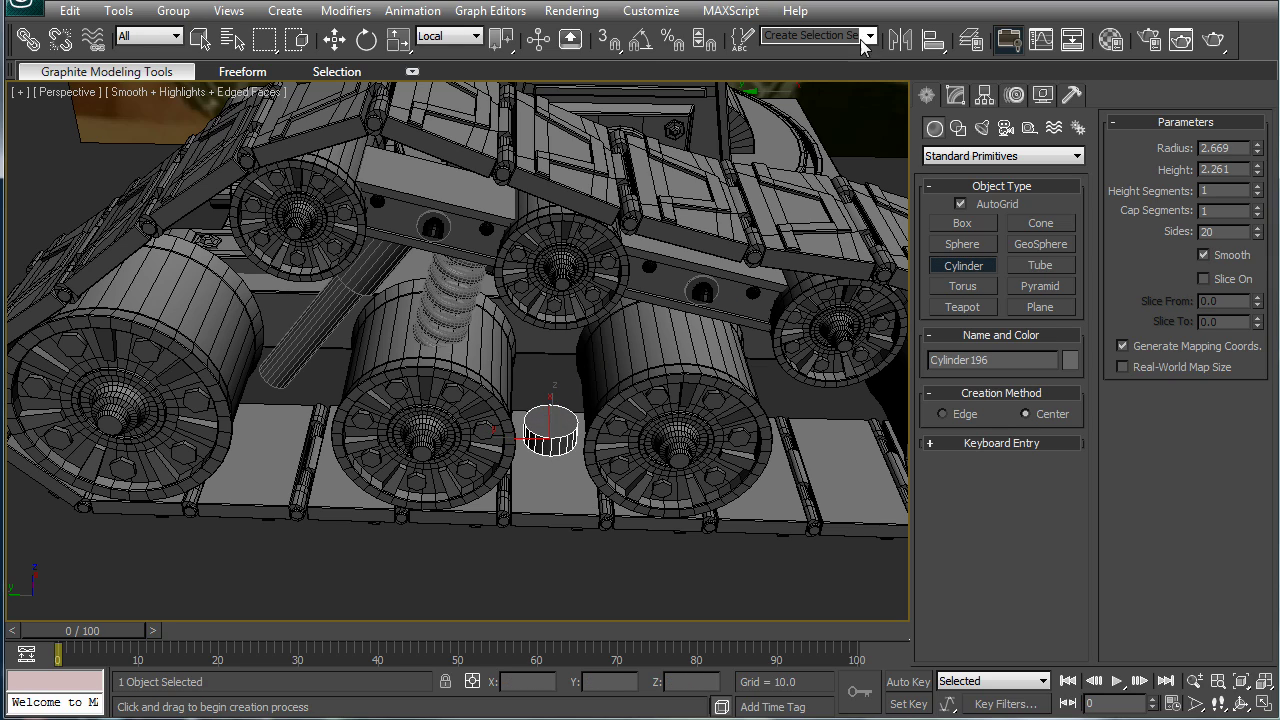
click(933, 39)
click(463, 290)
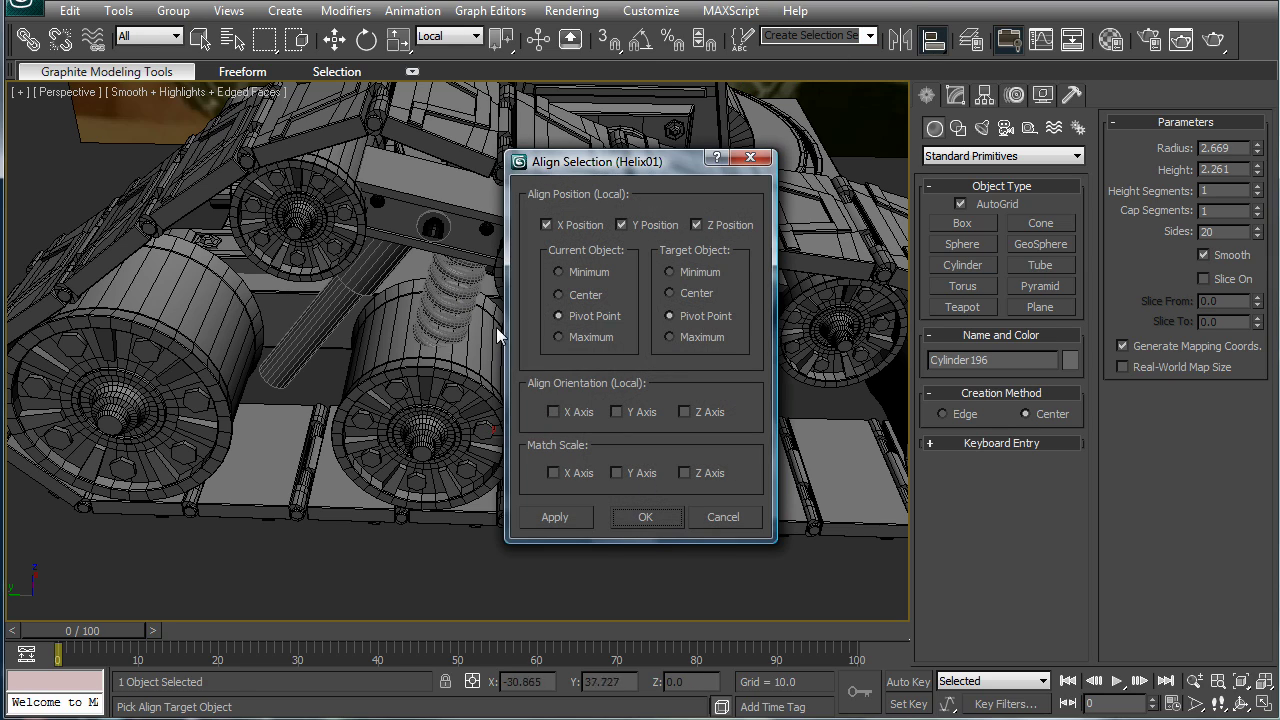
click(646, 517)
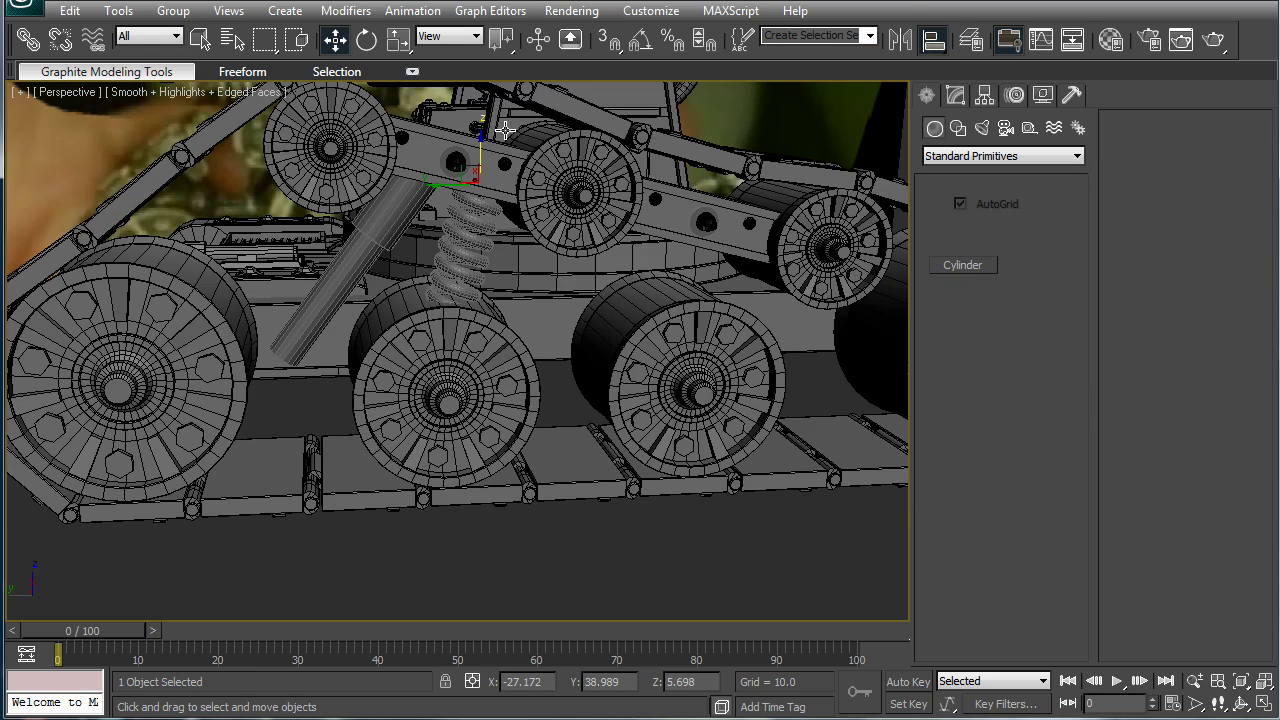
Step: Set the reference coordinate system for moving the cylinder to Local
click(449, 36)
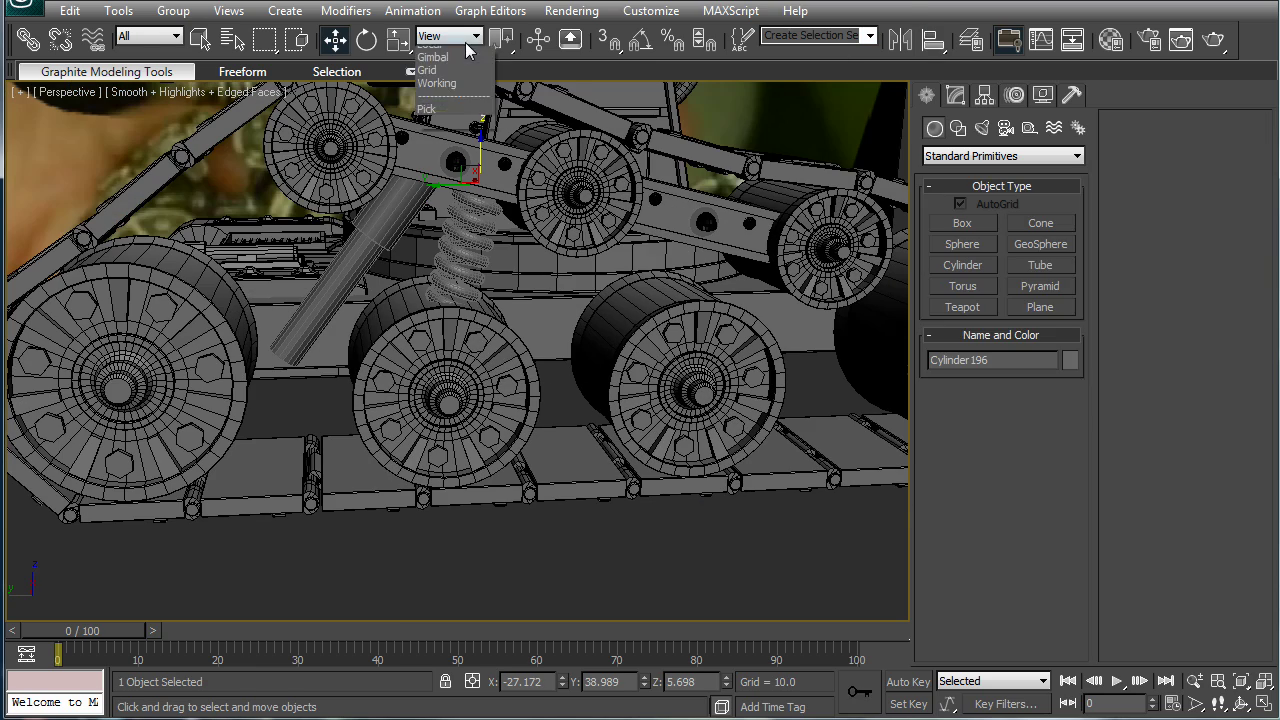
click(449, 93)
click(449, 36)
click(435, 93)
click(449, 36)
click(445, 107)
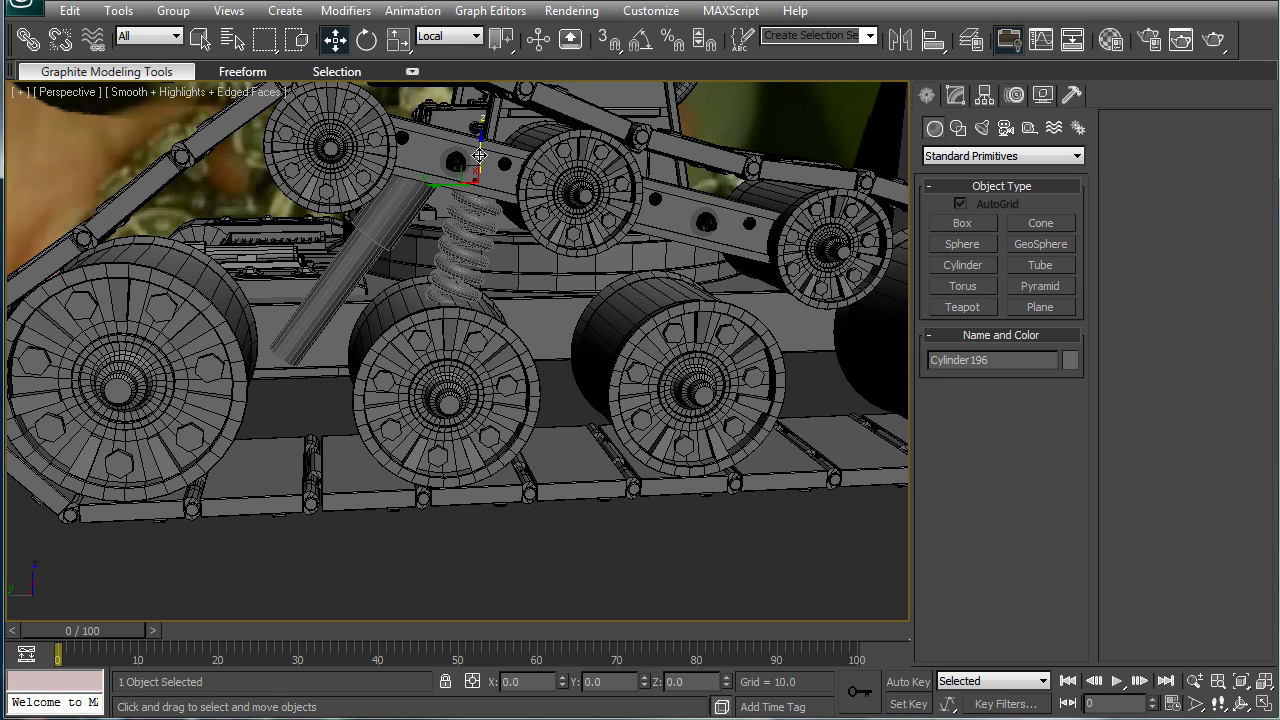
Step: Try moving the cylinder down beside the coil spring, and align it back to the spring's pivot point in X, Y and Z
scroll(511, 194, up, 5)
middle_drag(496, 181, 482, 288)
scroll(511, 194, down, 3)
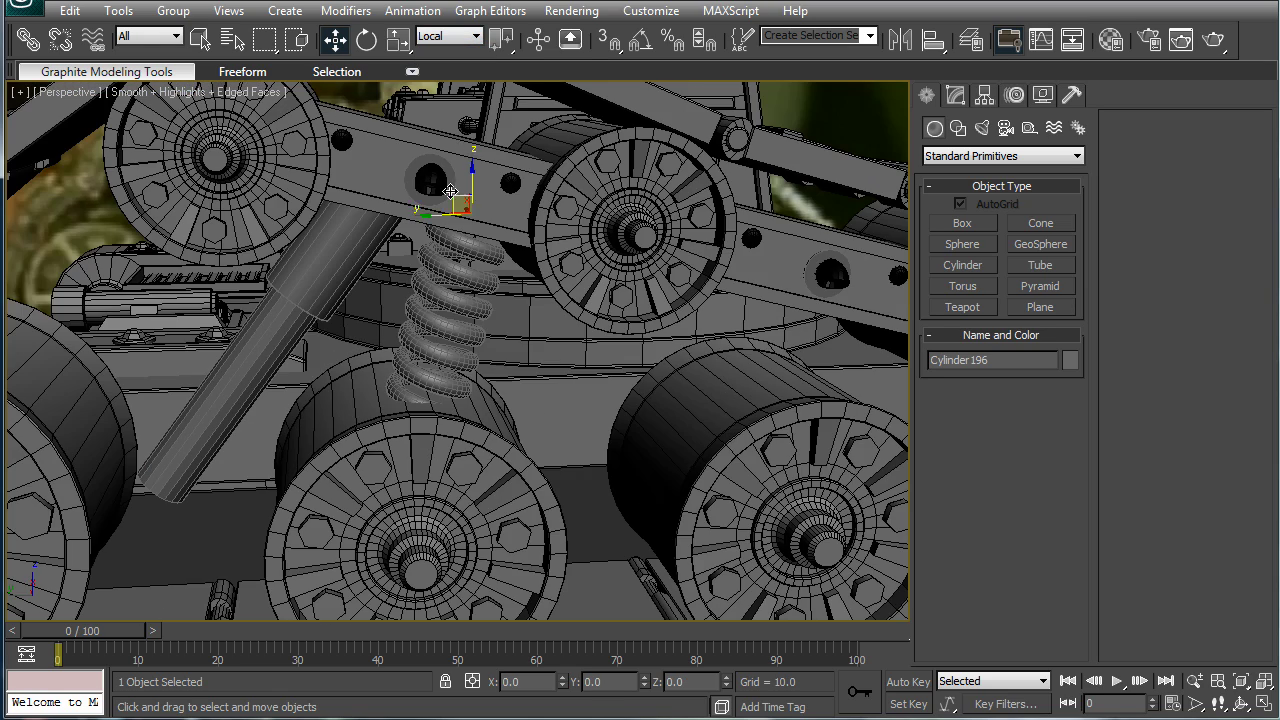
drag(461, 204, 402, 304)
click(480, 269)
click(425, 255)
click(399, 310)
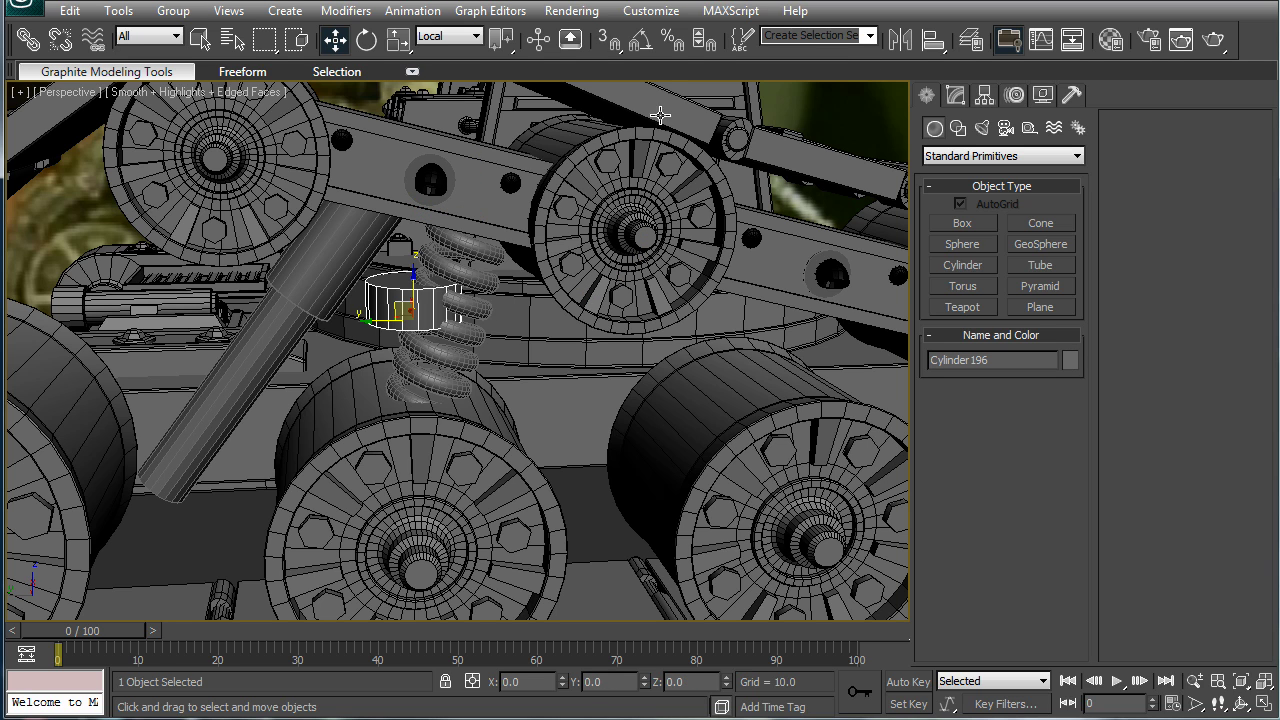
click(932, 40)
click(463, 243)
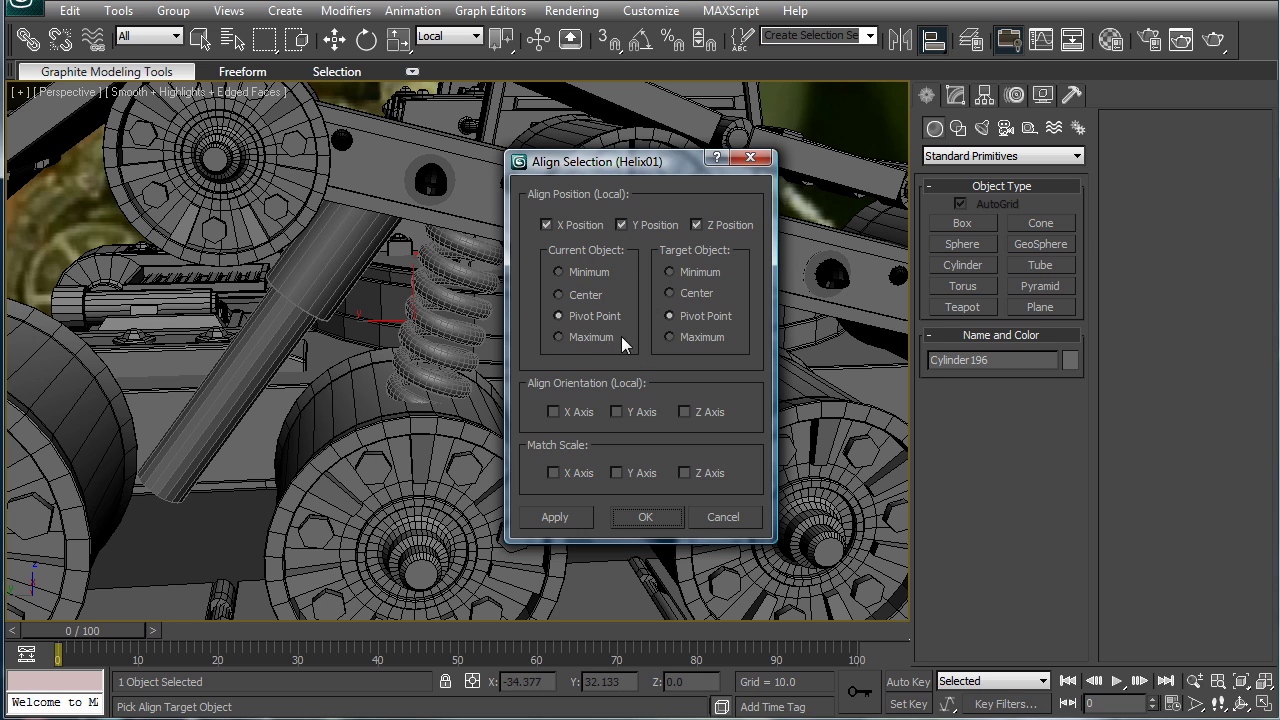
click(645, 516)
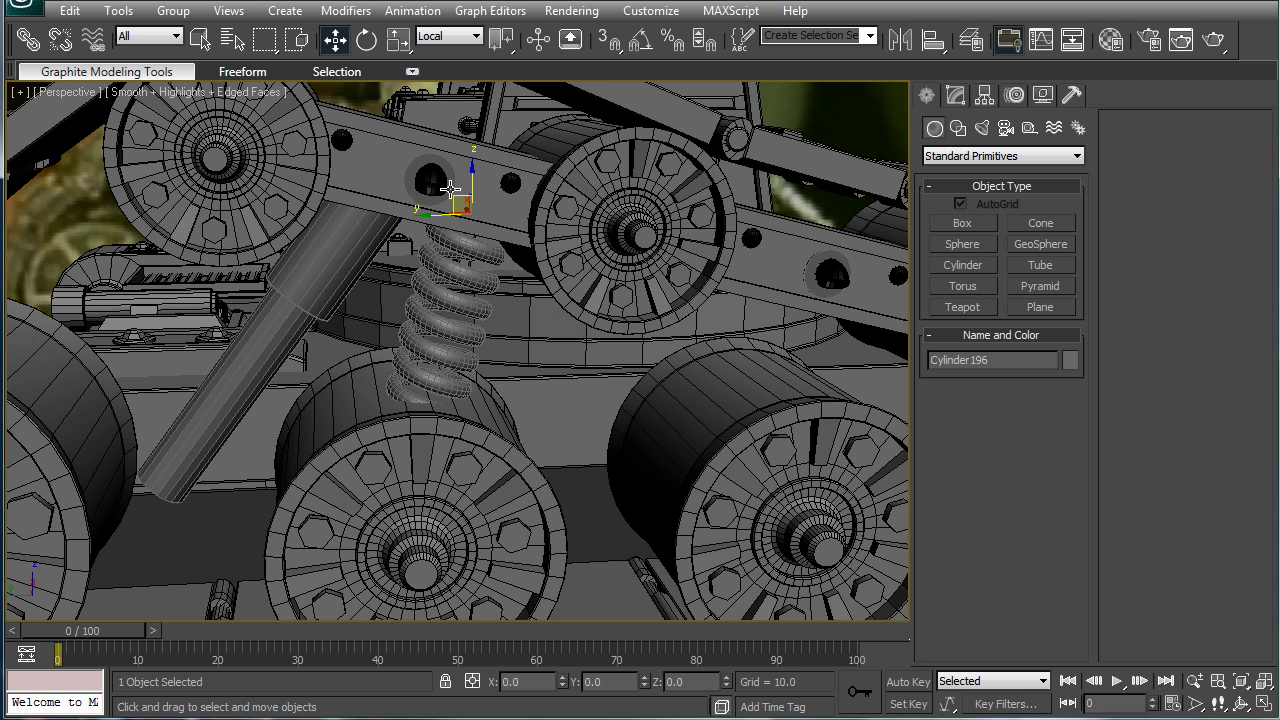
Step: Move the cylinder down to the middle of the coil spring and frame both in the Left view
drag(447, 197, 401, 319)
key(l)
middle_drag(538, 308, 590, 291)
scroll(575, 305, up, 1)
key(z)
scroll(583, 351, down, 1)
middle_drag(568, 336, 529, 320)
scroll(529, 320, down, 2)
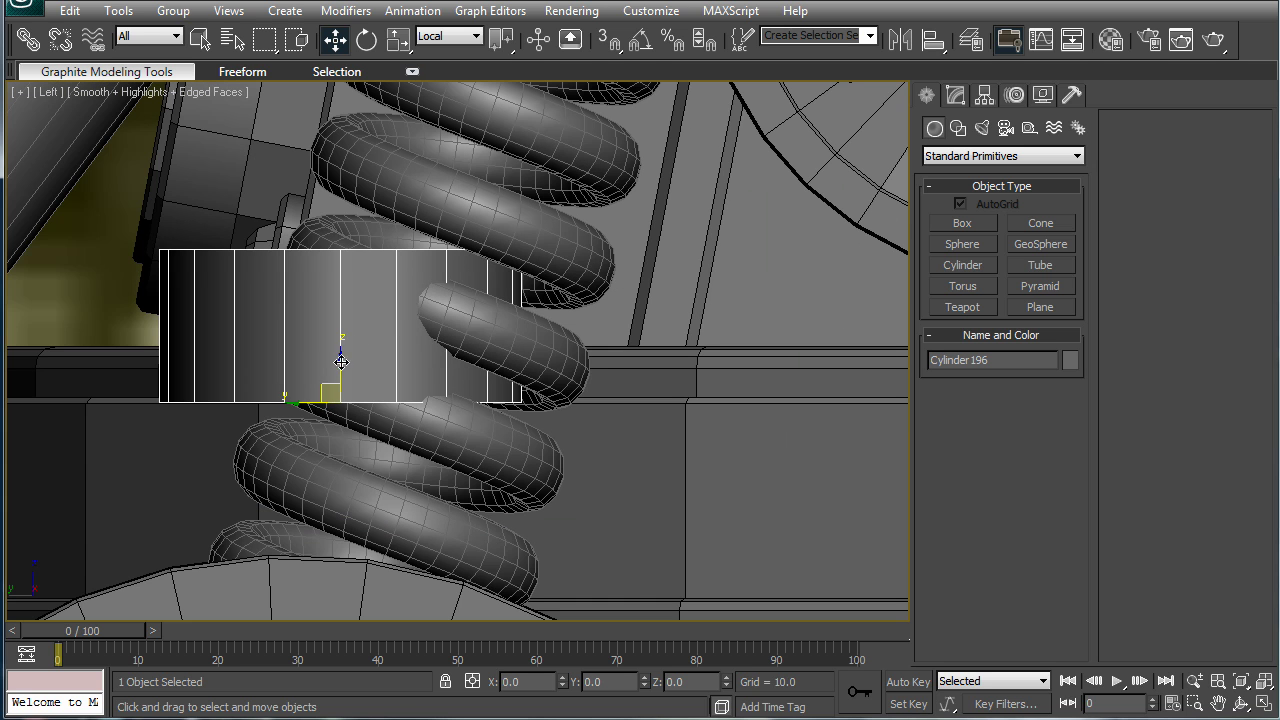
Step: Rotate the cylinder to match the coil spring's tilt and centre it across the coils
drag(326, 392, 493, 452)
key(e)
key(w)
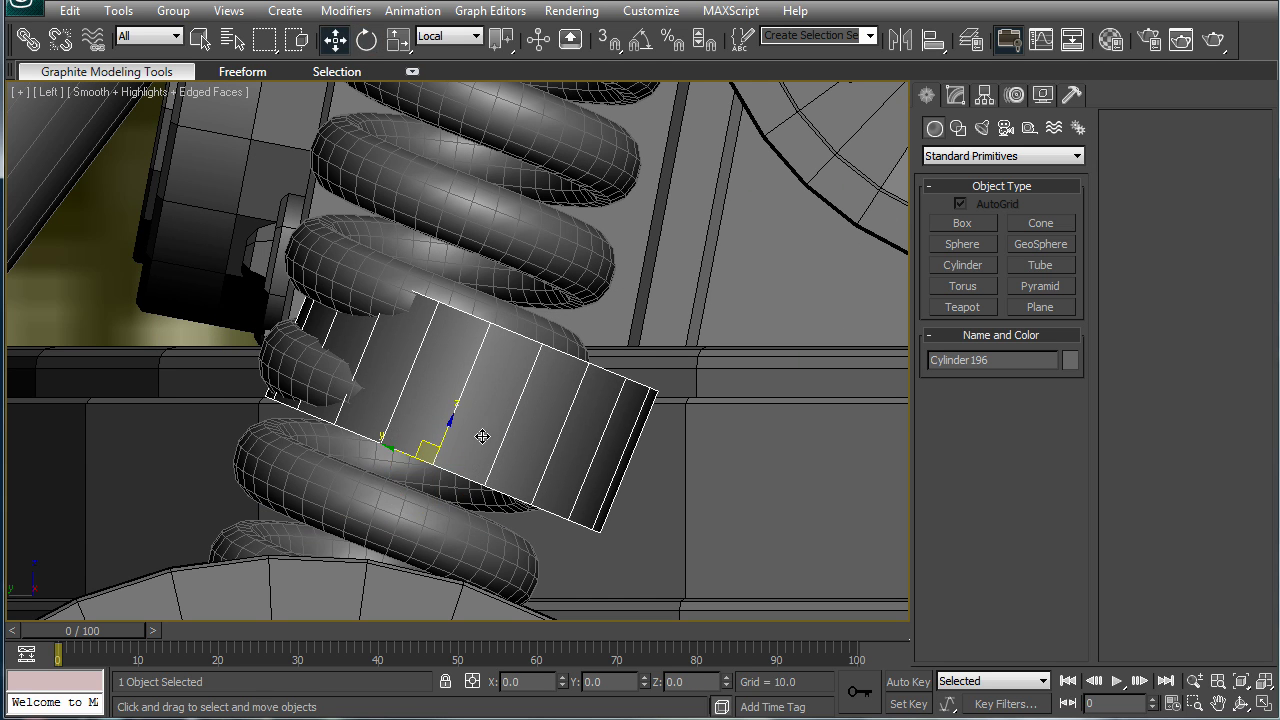
drag(420, 438, 372, 412)
Step: Set the cylinder's height to 3.664 and slide it along its local axes to the spring's lower end at the road wheel
click(955, 96)
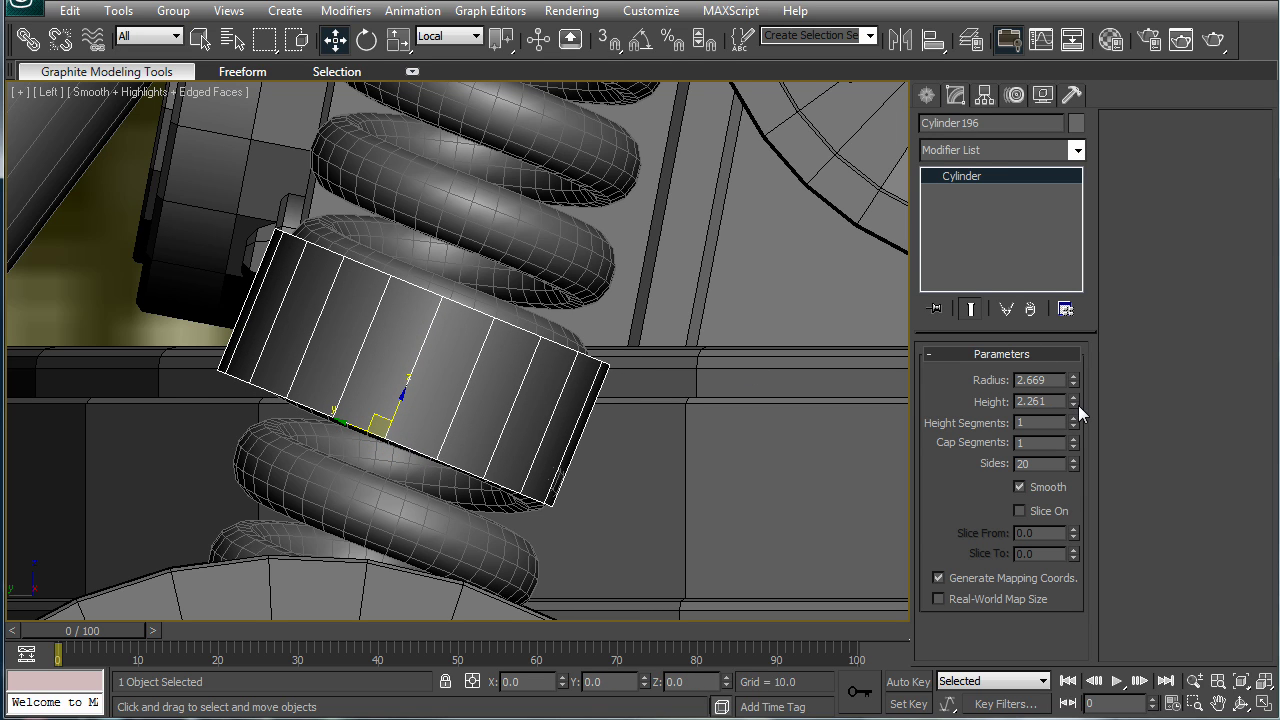
drag(1073, 397, 1073, 375)
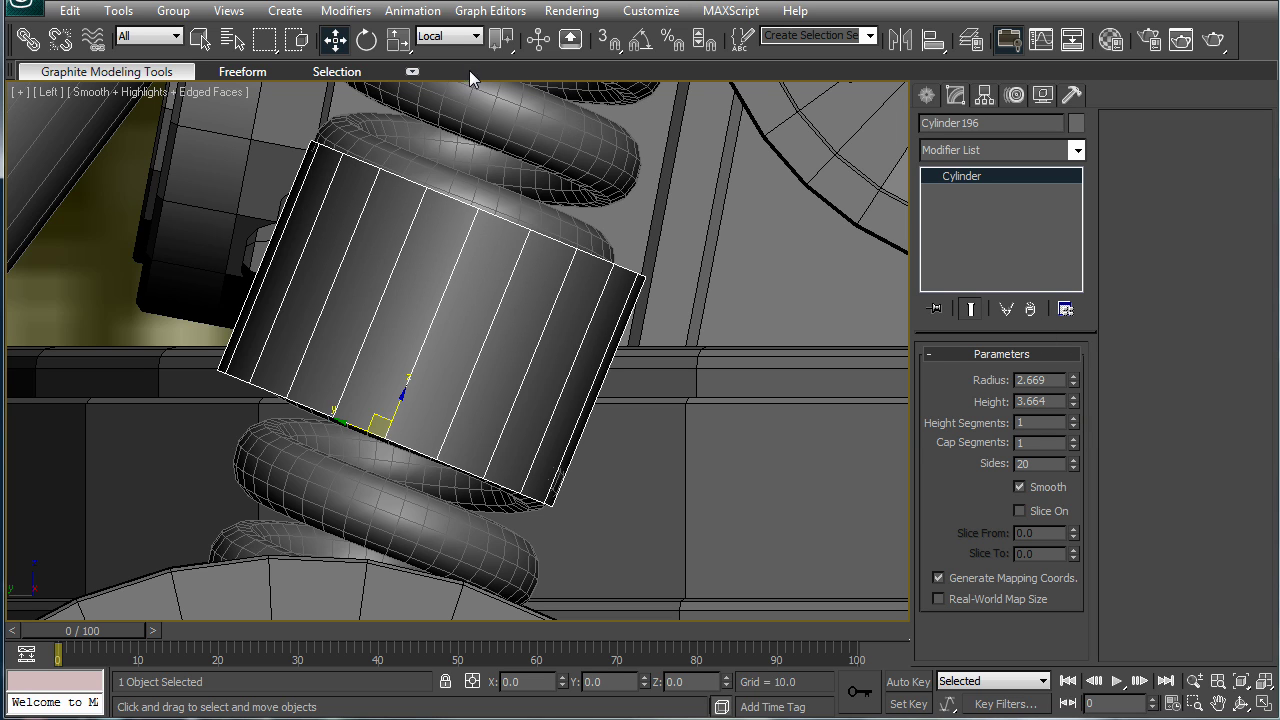
click(450, 36)
click(430, 102)
middle_drag(533, 271, 585, 165)
drag(448, 326, 347, 616)
middle_drag(390, 451, 422, 348)
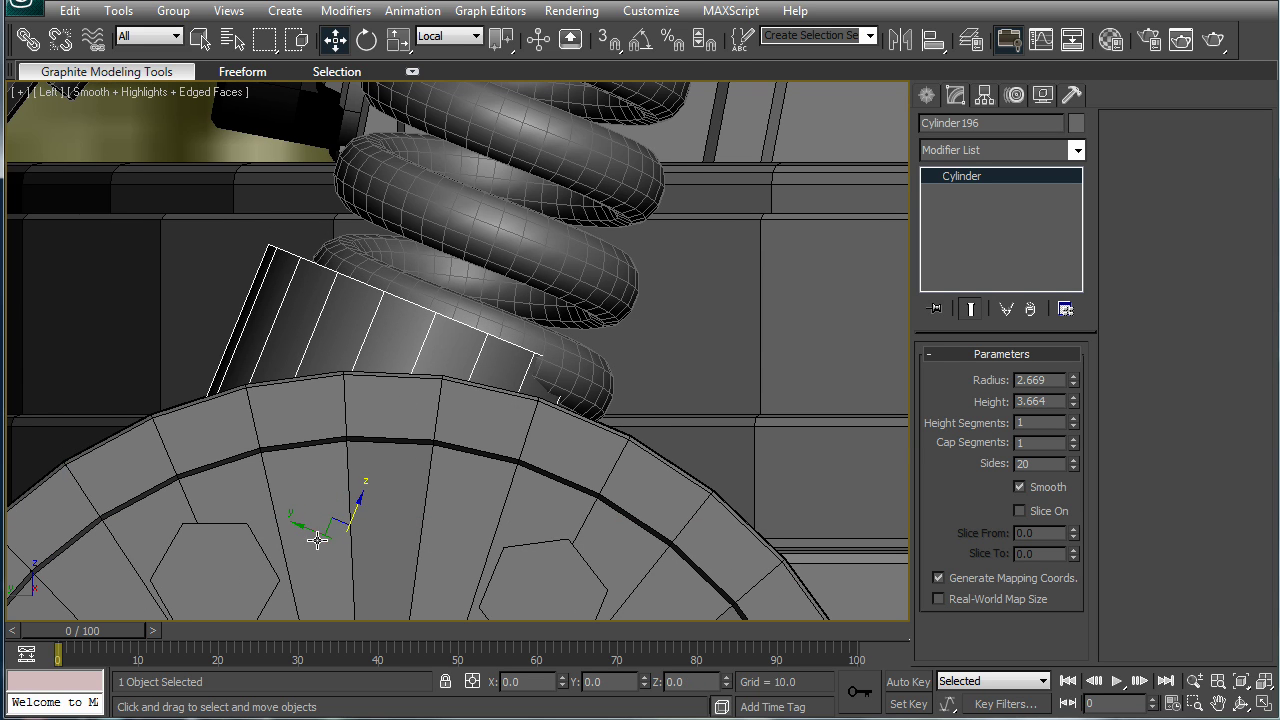
drag(310, 535, 333, 542)
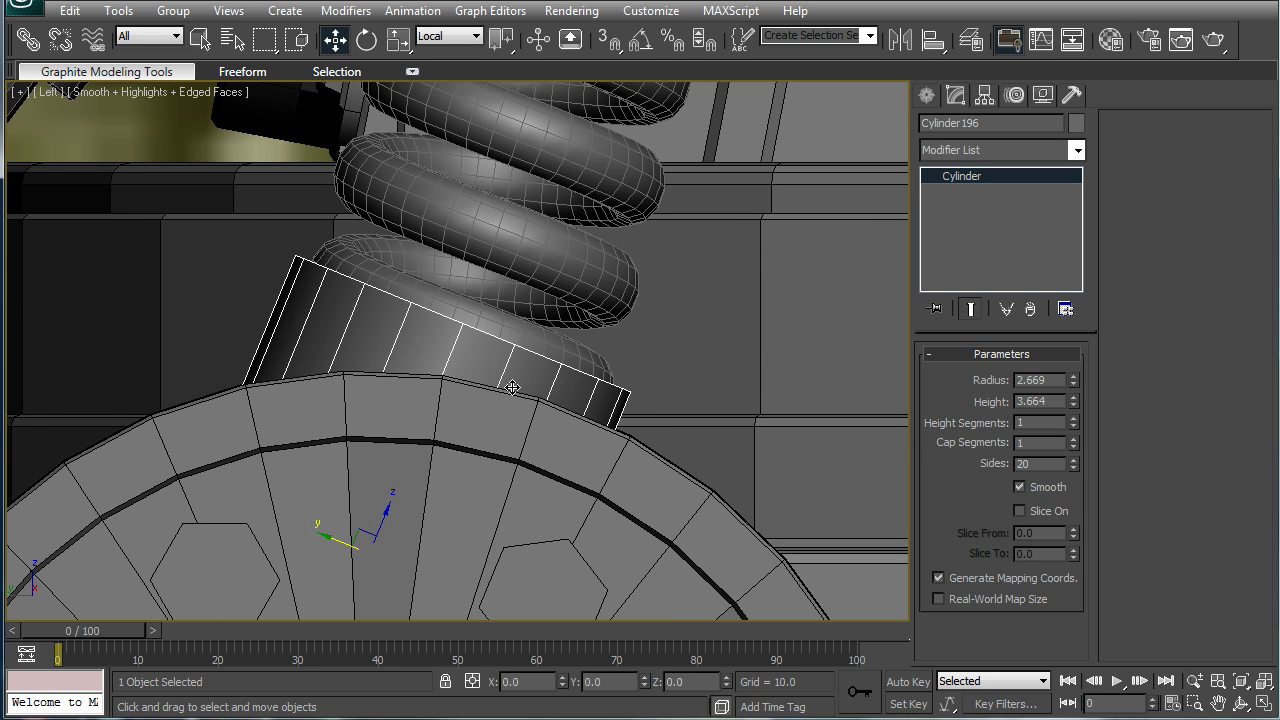
Step: Check the cylinder's fit in the Perspective view and clone it up to the coil spring's upper end beneath the support beam
key(p)
key(z)
alt+middle_drag(675, 365, 820, 449)
click(788, 577)
scroll(651, 297, down, 5)
alt+middle_drag(652, 297, 660, 326)
scroll(603, 317, up, 5)
middle_drag(574, 268, 530, 330)
scroll(606, 340, down, 3)
scroll(539, 319, up, 3)
click(451, 299)
alt+middle_drag(498, 252, 505, 242)
shift+drag(437, 307, 516, 100)
click(643, 438)
Step: Fine-tune the cloned cylinder's position over the spring's upper end and enlarge its radius slightly
scroll(578, 380, up, 3)
mouse_move(602, 212)
middle_down()
mouse_move(578, 380)
mouse_move(598, 292)
middle_up()
drag(445, 342, 421, 328)
alt+middle_drag(511, 311, 740, 310)
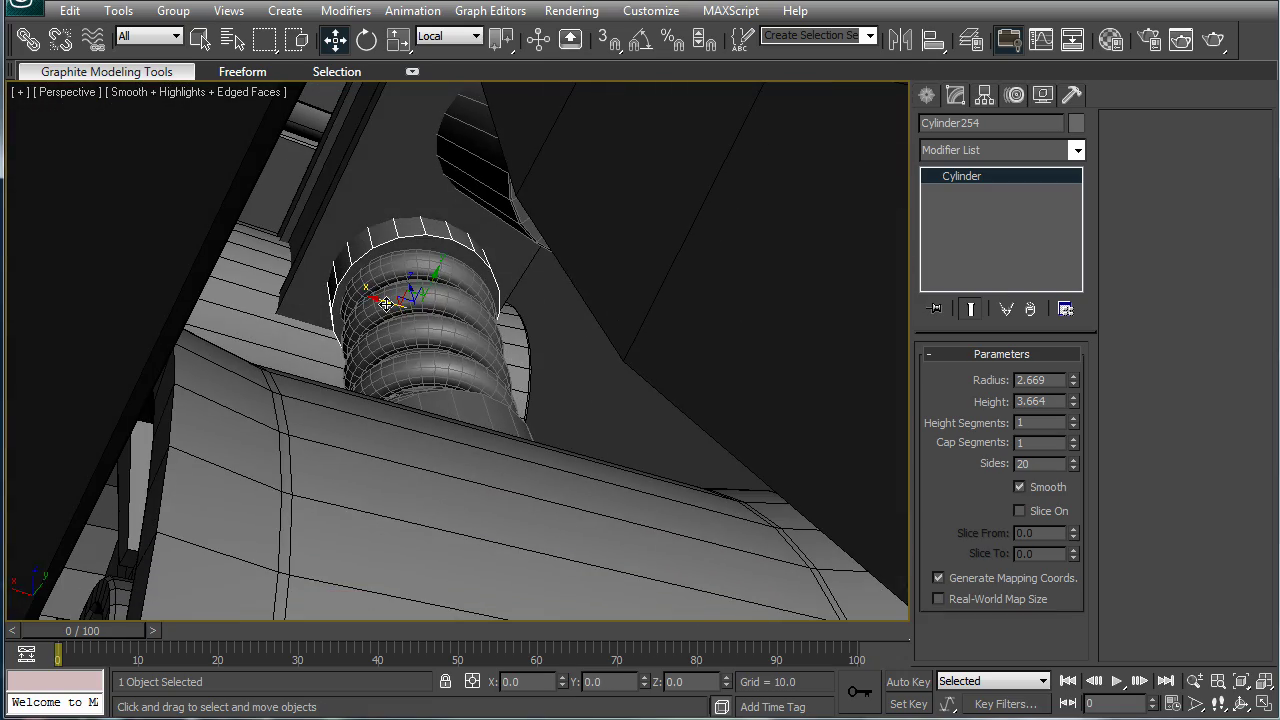
alt+middle_drag(386, 303, 637, 391)
drag(1073, 381, 1075, 368)
Step: Convert the upper cylinder to an editable poly, chamfer its lower rim edges by 0.25 with 1 segment, and deselect it
key(ctrl+e)
click(1028, 374)
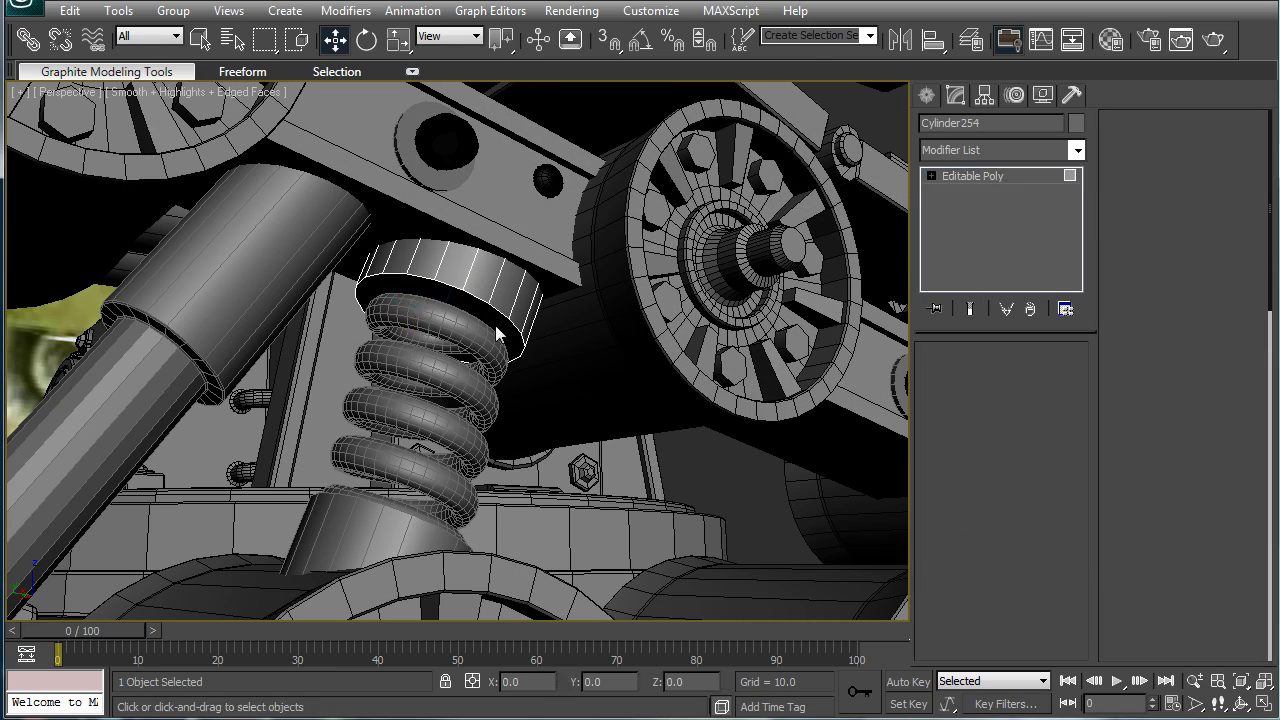
click(462, 326)
ctrl+click(975, 376)
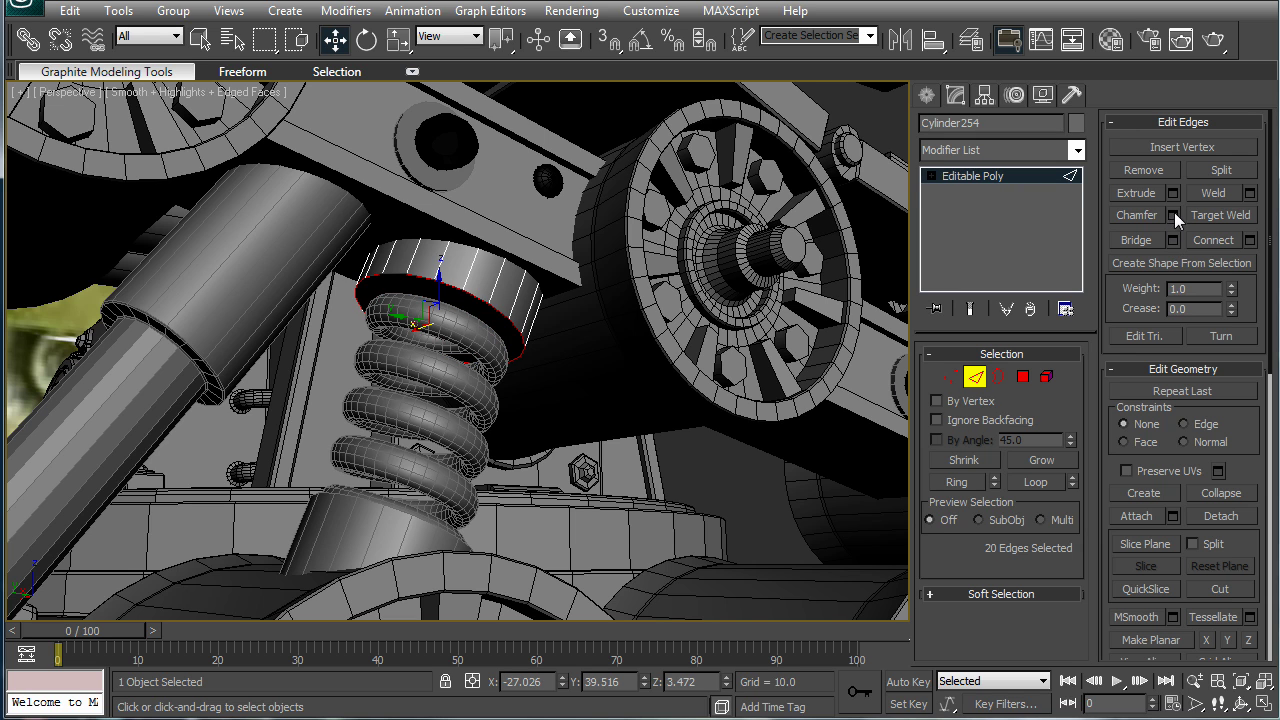
click(1173, 215)
drag(96, 403, 100, 463)
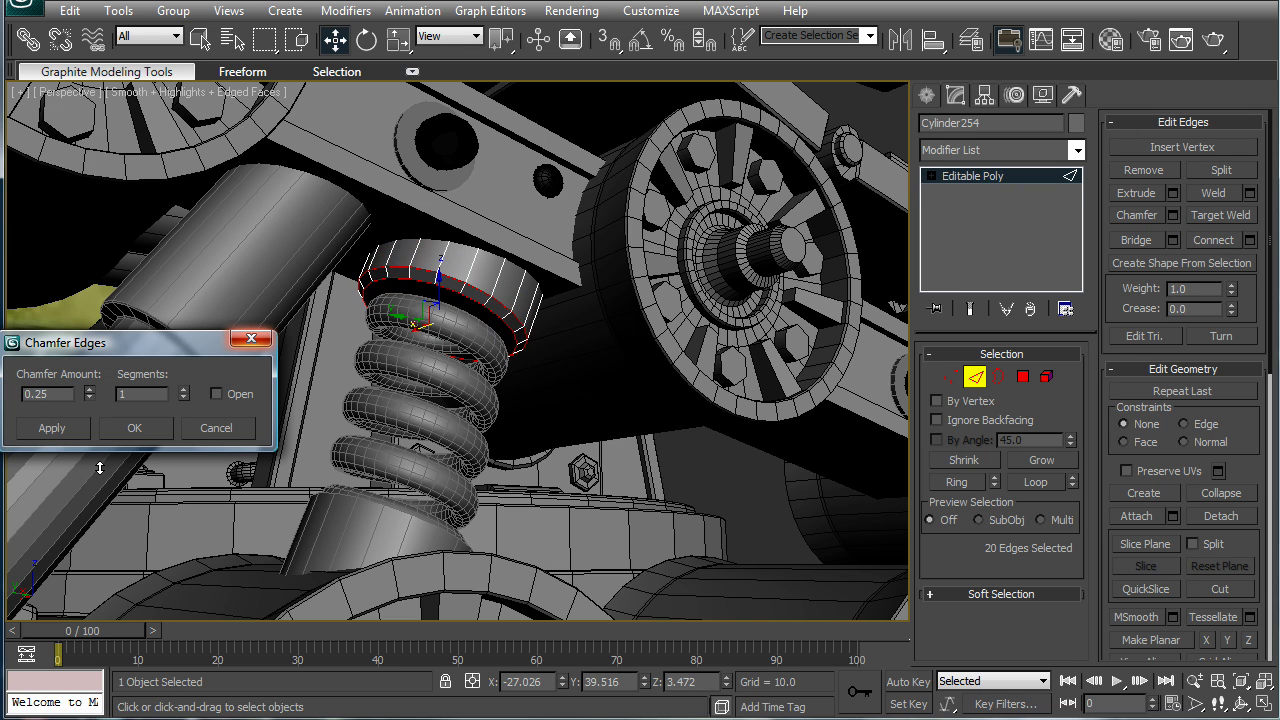
click(134, 427)
click(962, 180)
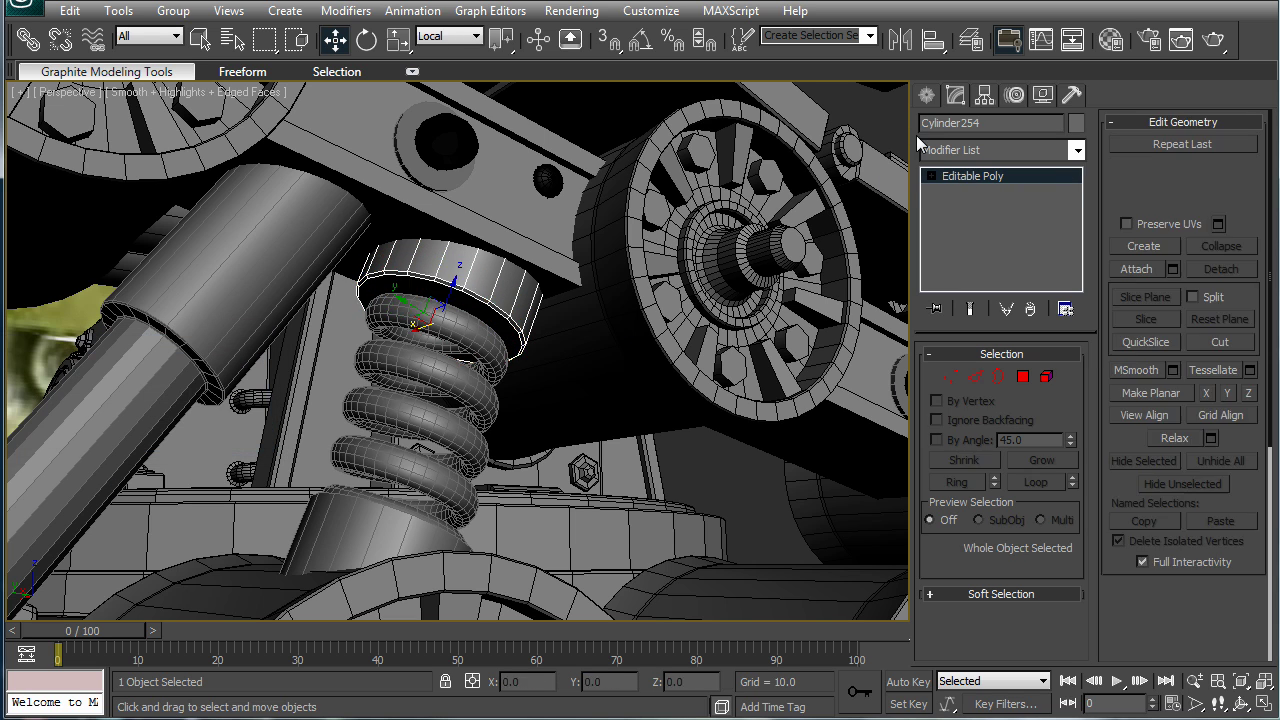
click(869, 117)
scroll(685, 262, down, 4)
alt+middle_drag(685, 264, 643, 292)
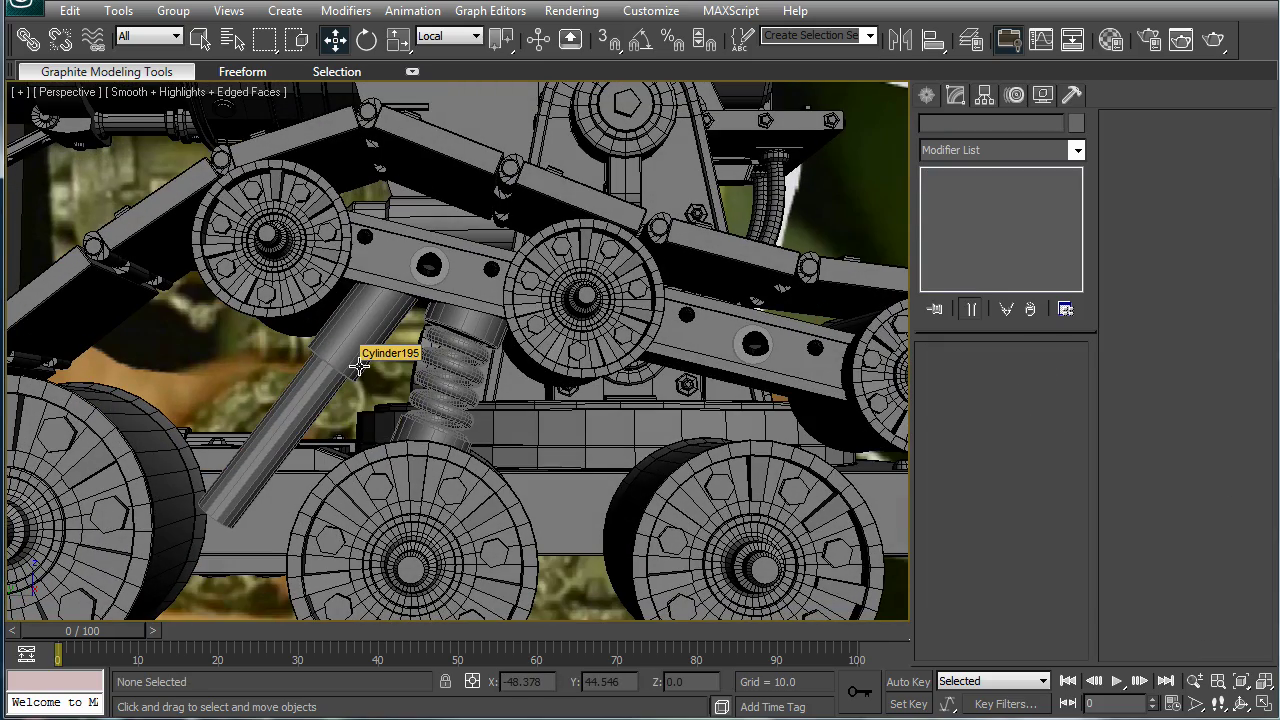